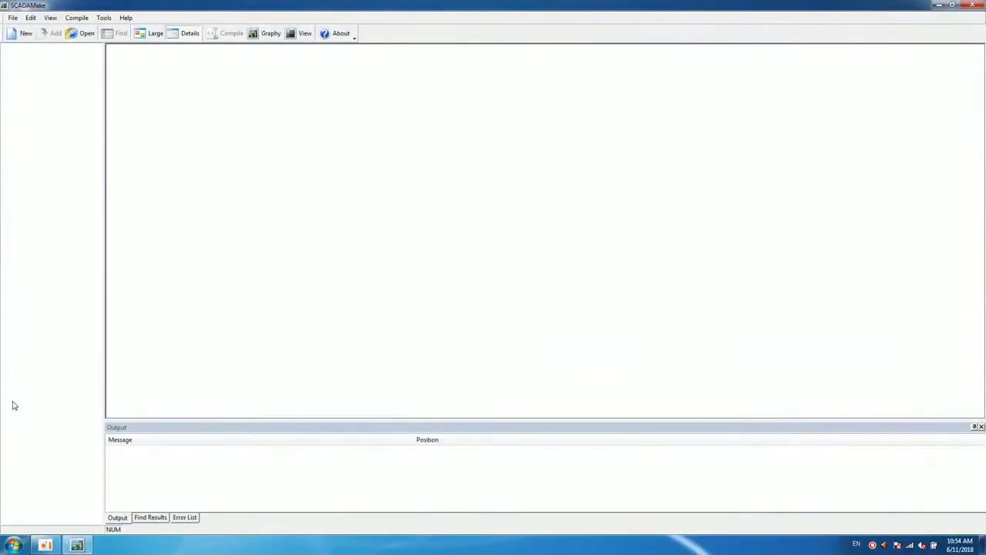
Create a new server project and application named TrainingProject, stored in E:\Project.
{"action": "left_click", "coordinate": [13, 17]}
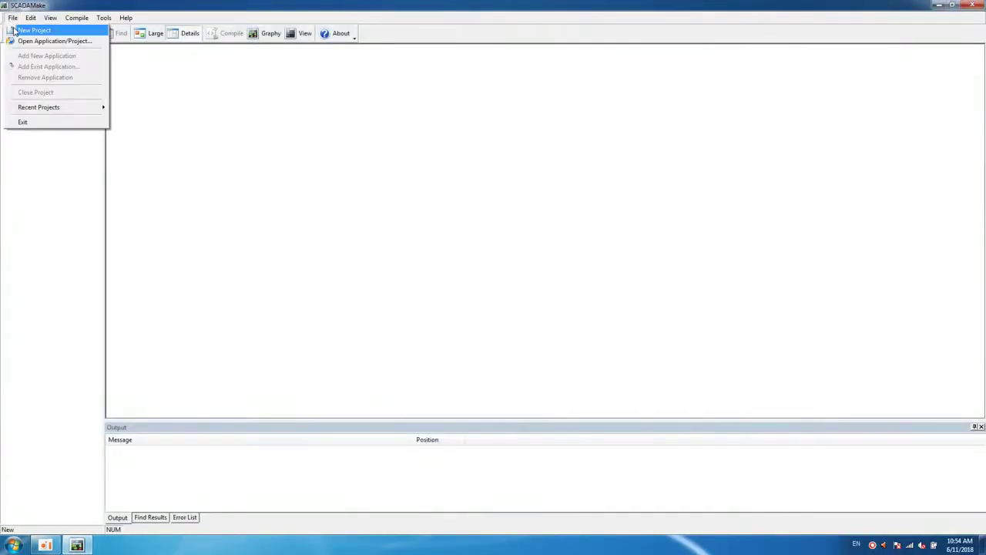
{"action": "left_click", "coordinate": [17, 29]}
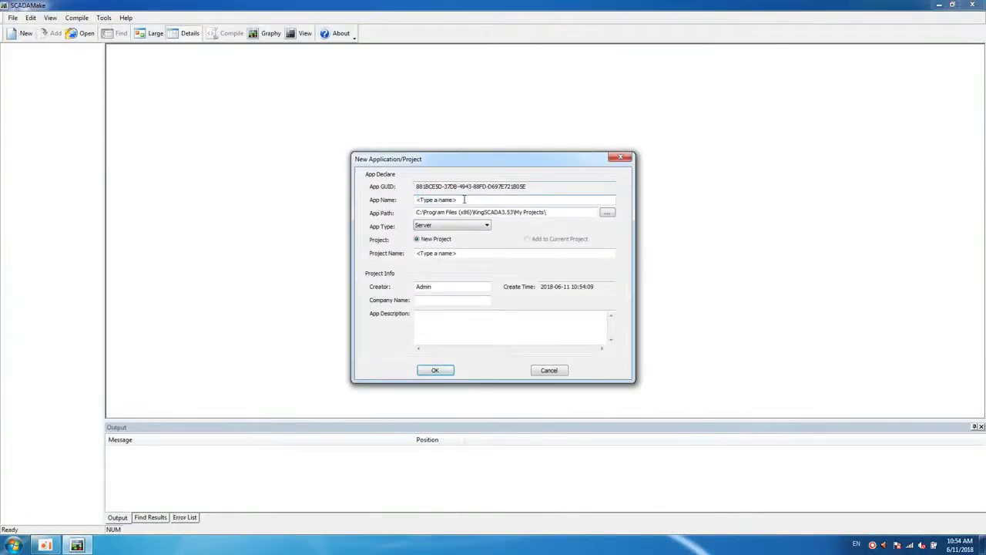
{"action": "type", "text": "TrainingProject"}
{"action": "left_click", "coordinate": [607, 212]}
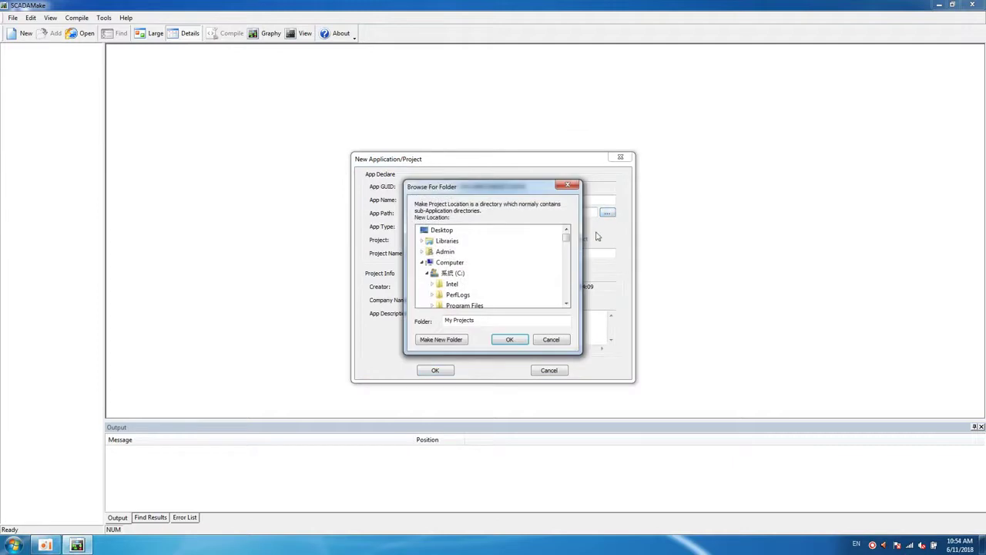
{"action": "left_click", "coordinate": [426, 274]}
{"action": "left_click", "coordinate": [426, 295]}
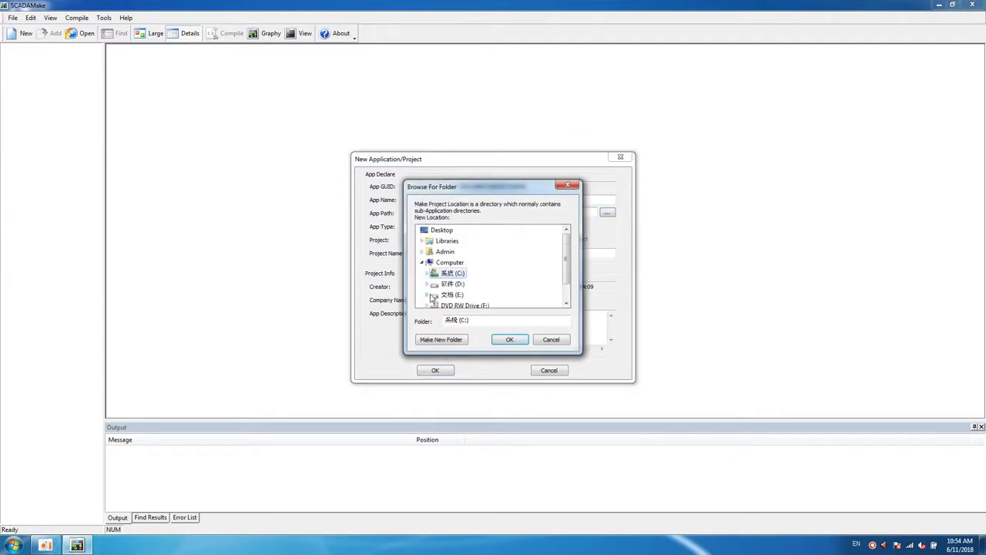
{"action": "left_click", "coordinate": [456, 295]}
{"action": "left_click", "coordinate": [508, 339]}
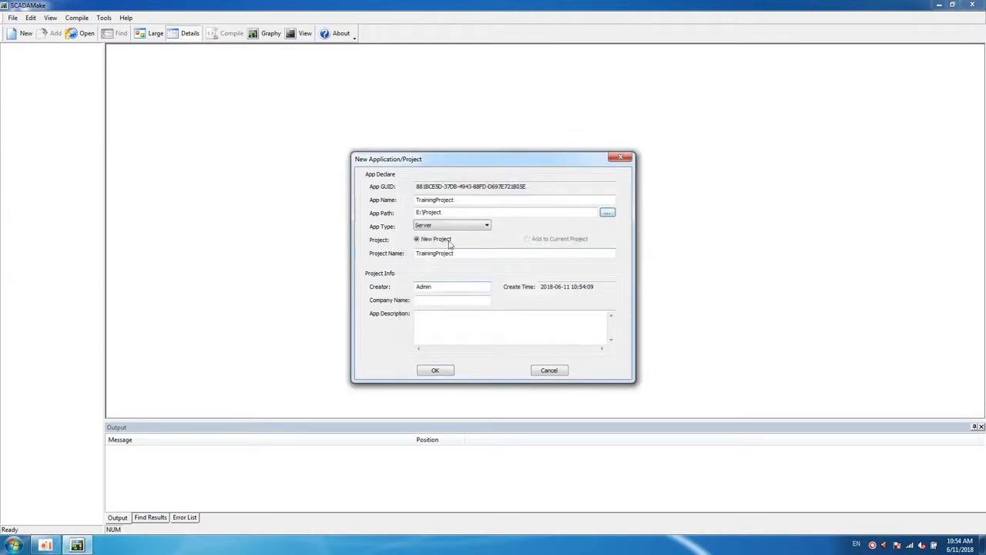
{"action": "left_click", "coordinate": [449, 370]}
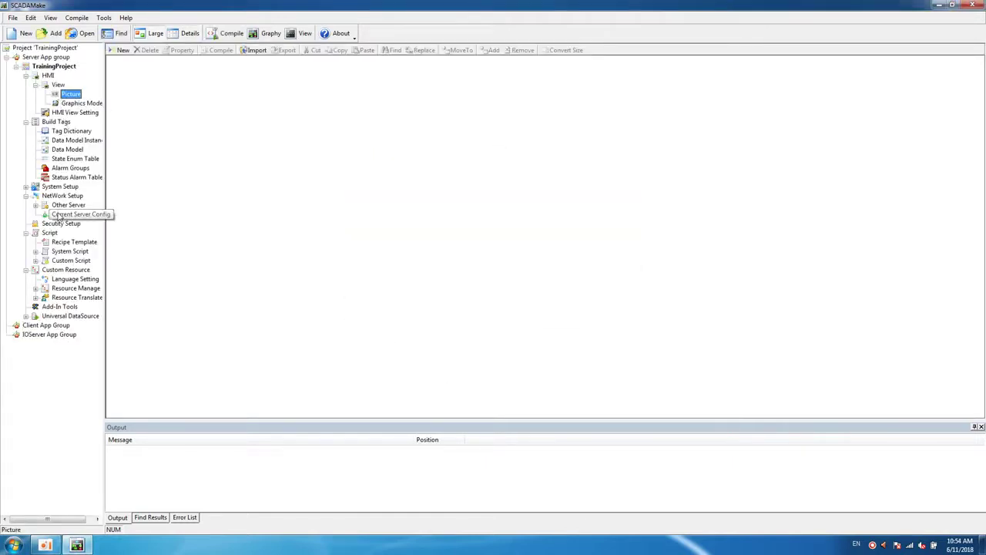
Add a new server application named DemoProject to the current project.
{"action": "left_click", "coordinate": [12, 18]}
{"action": "left_click", "coordinate": [35, 55]}
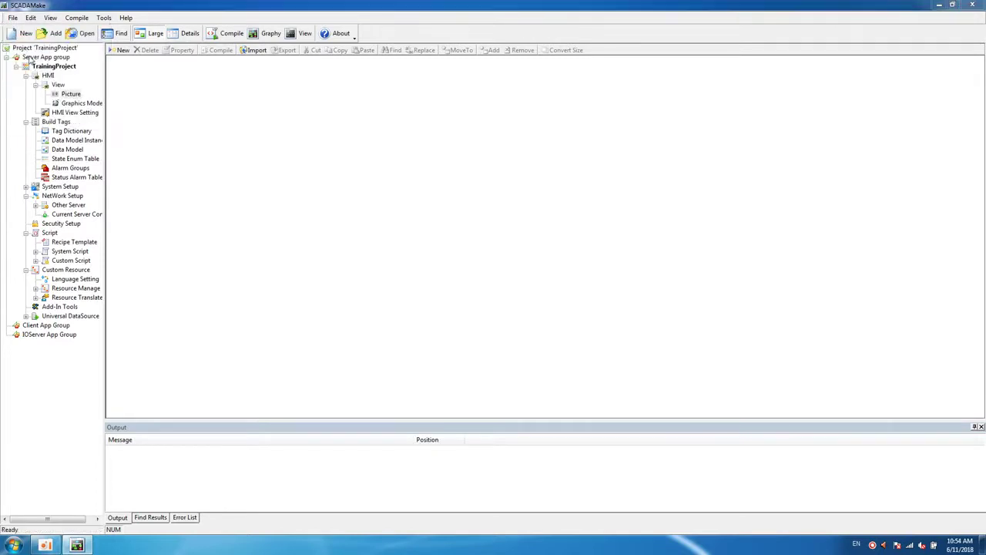
{"action": "type", "text": "DemoProject"}
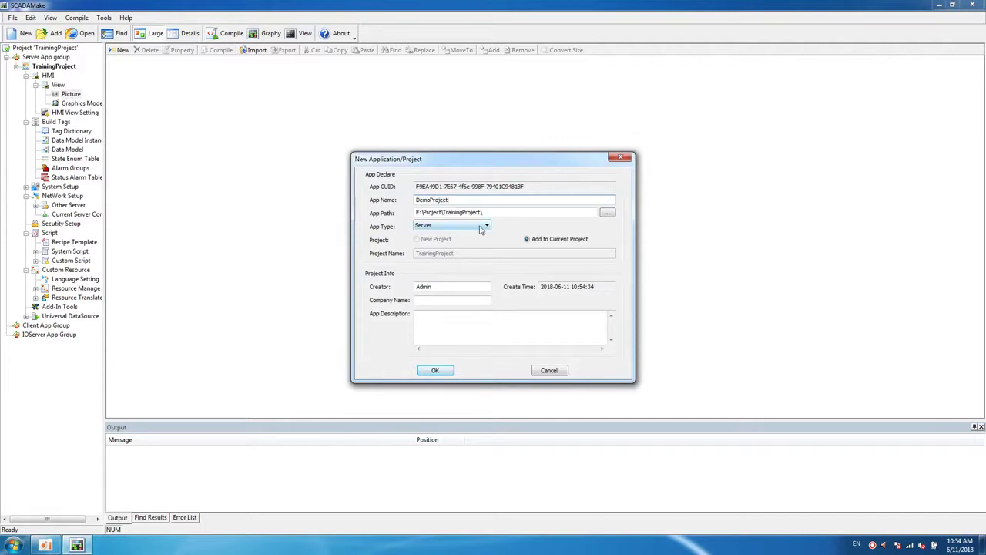
{"action": "left_click", "coordinate": [436, 371]}
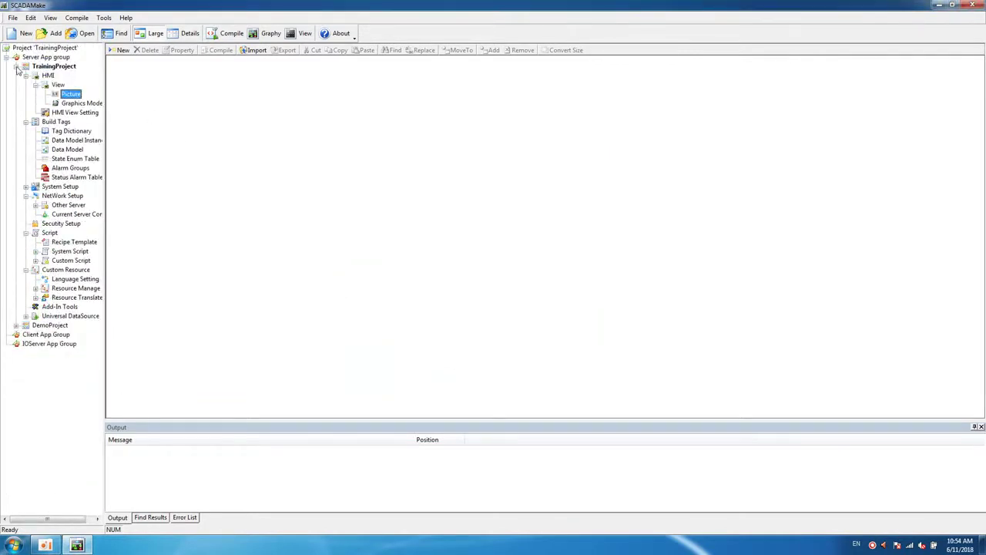
{"action": "left_click", "coordinate": [16, 67]}
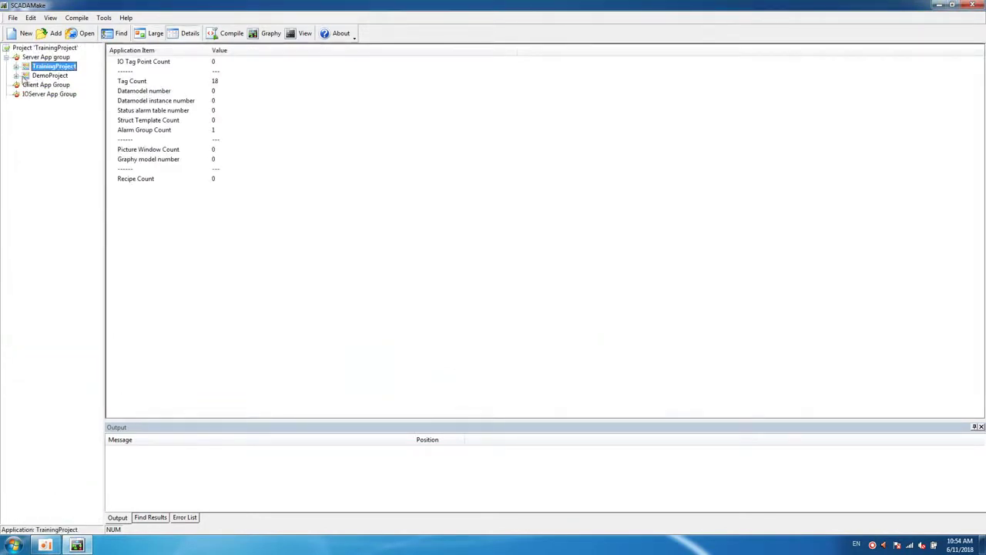
{"action": "left_click", "coordinate": [16, 77]}
{"action": "left_click", "coordinate": [16, 76]}
{"action": "left_click", "coordinate": [16, 67]}
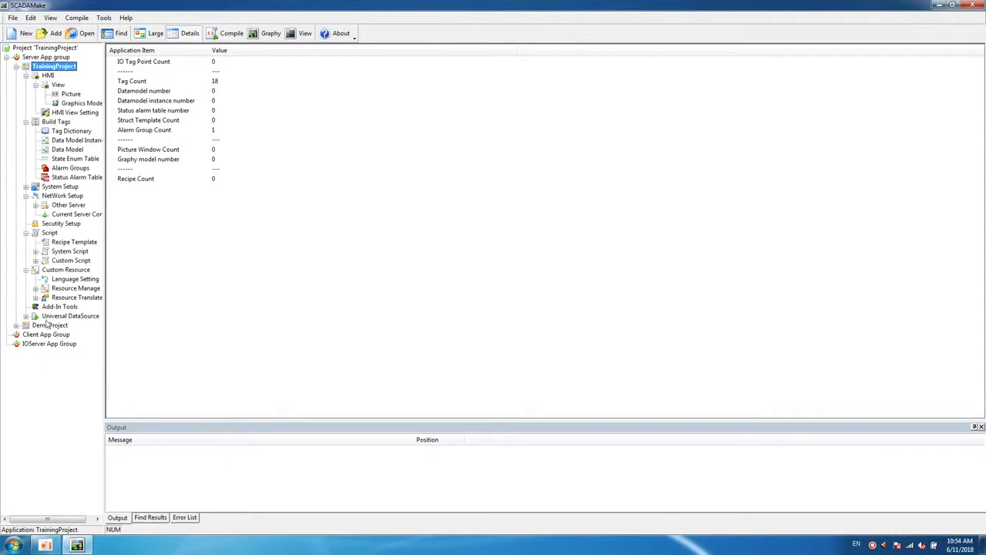
Add a new IOServer application named IOServer1 to the IOServer App Group.
{"action": "left_click", "coordinate": [49, 343]}
{"action": "right_click", "coordinate": [48, 345]}
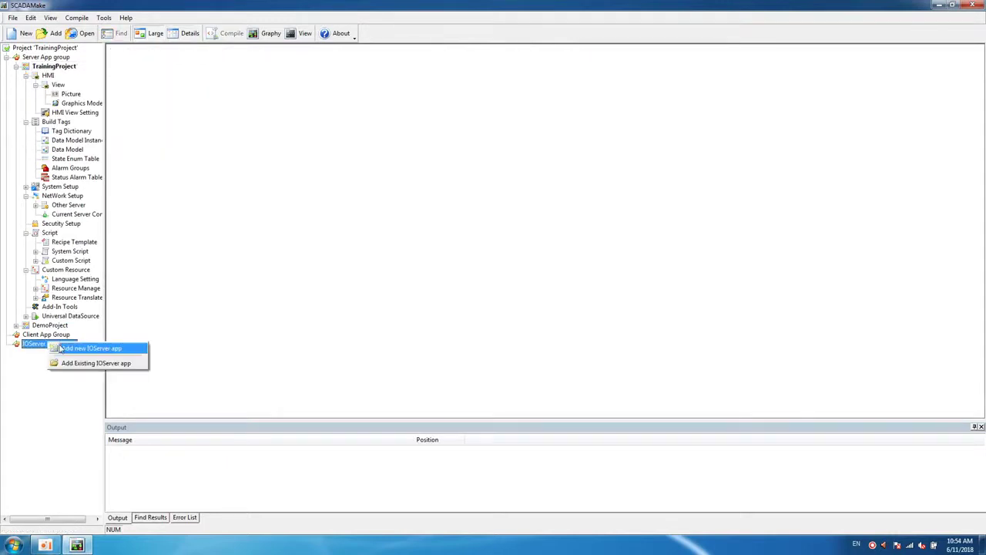
{"action": "left_click", "coordinate": [91, 349]}
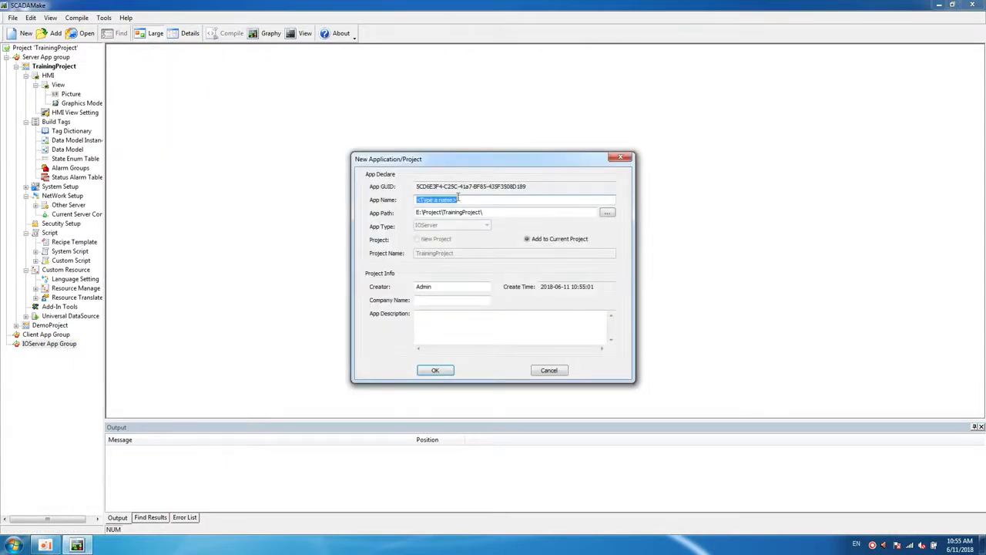
{"action": "type", "text": "IOServer 1"}
{"action": "left_click", "coordinate": [436, 369]}
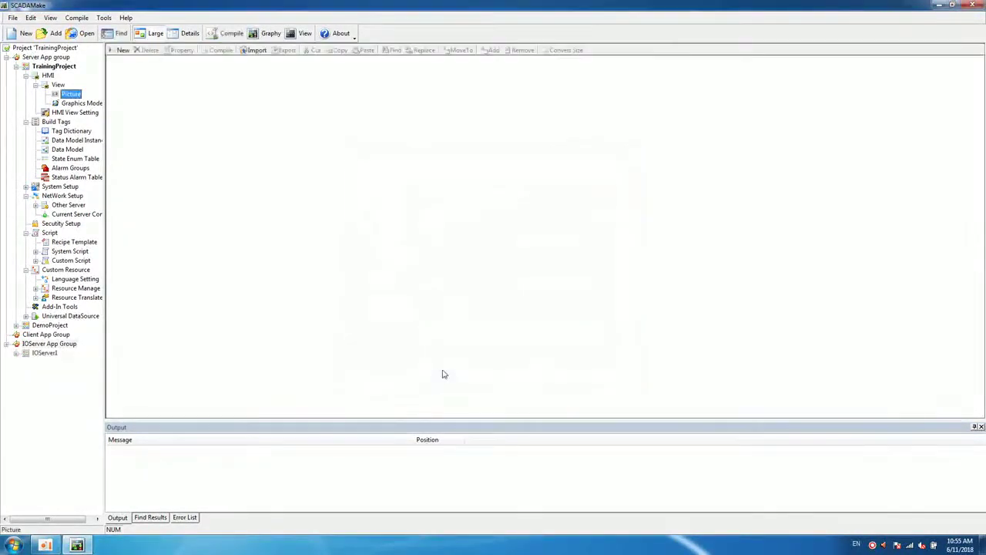
Start a new device under IOServer1 and name it modbus.
{"action": "left_click", "coordinate": [17, 353]}
{"action": "left_click", "coordinate": [50, 362]}
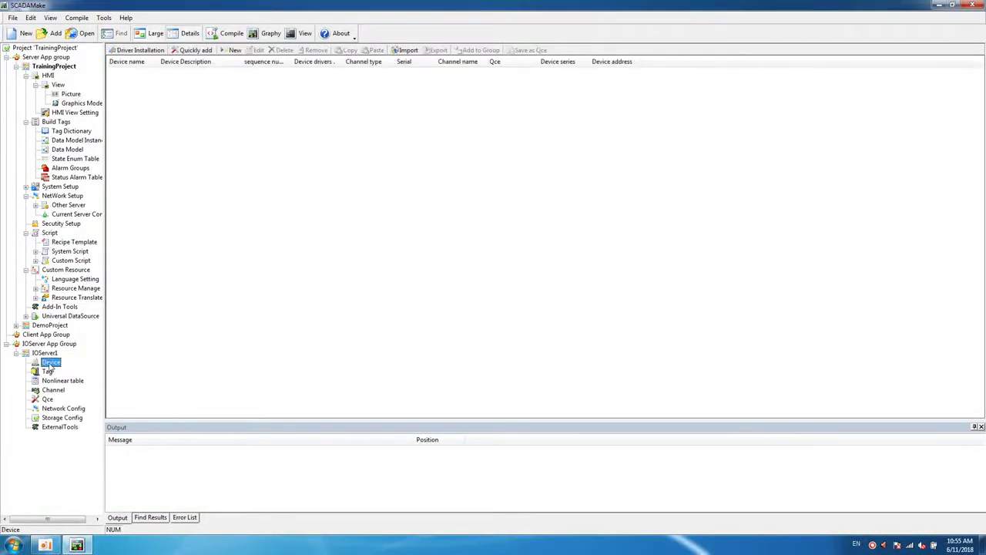
{"action": "right_click", "coordinate": [50, 363]}
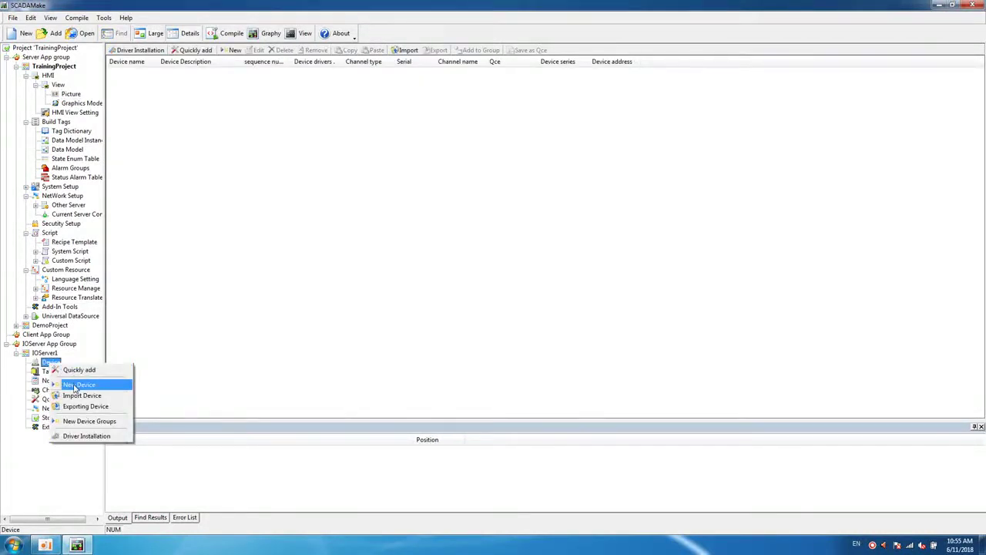
{"action": "left_click", "coordinate": [77, 384]}
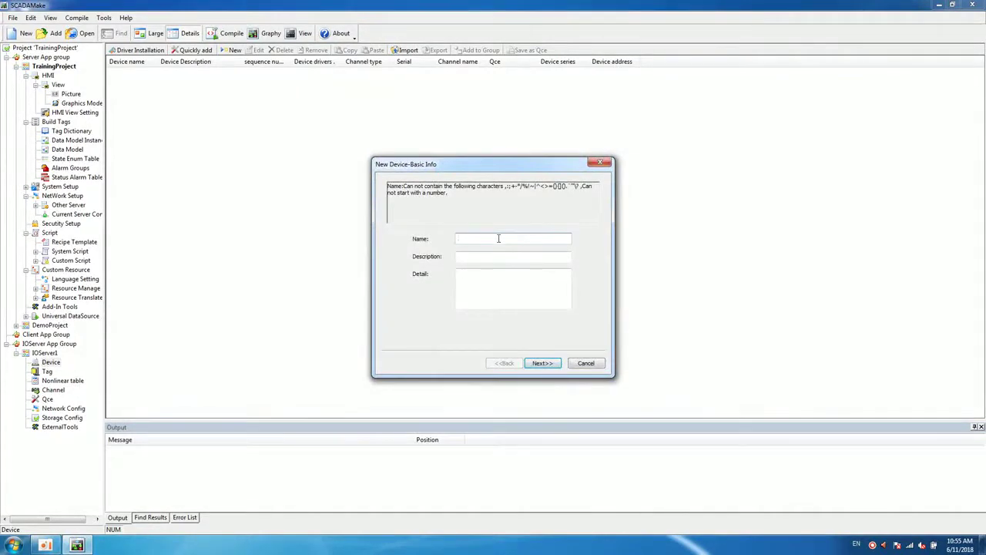
{"action": "type", "text": "modbus"}
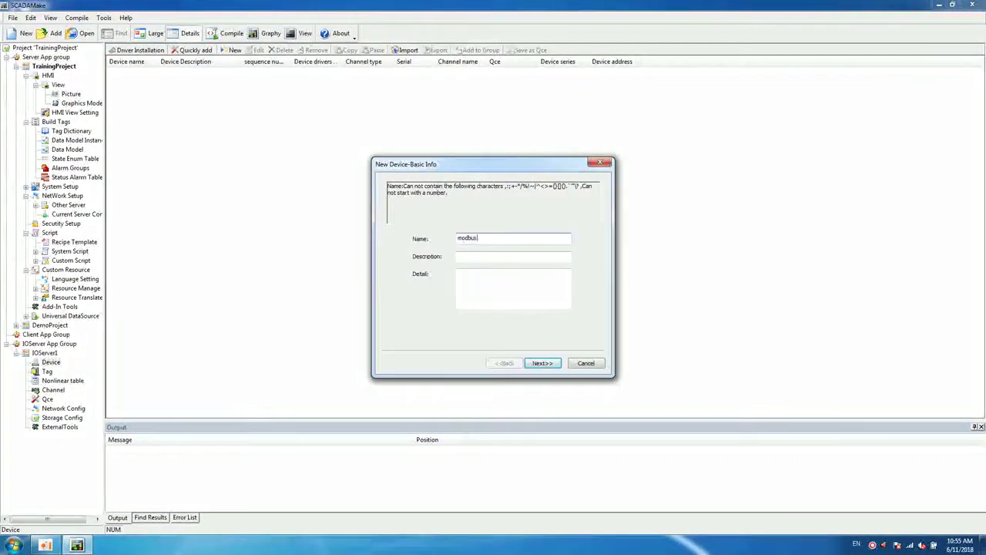
{"action": "left_click", "coordinate": [543, 363]}
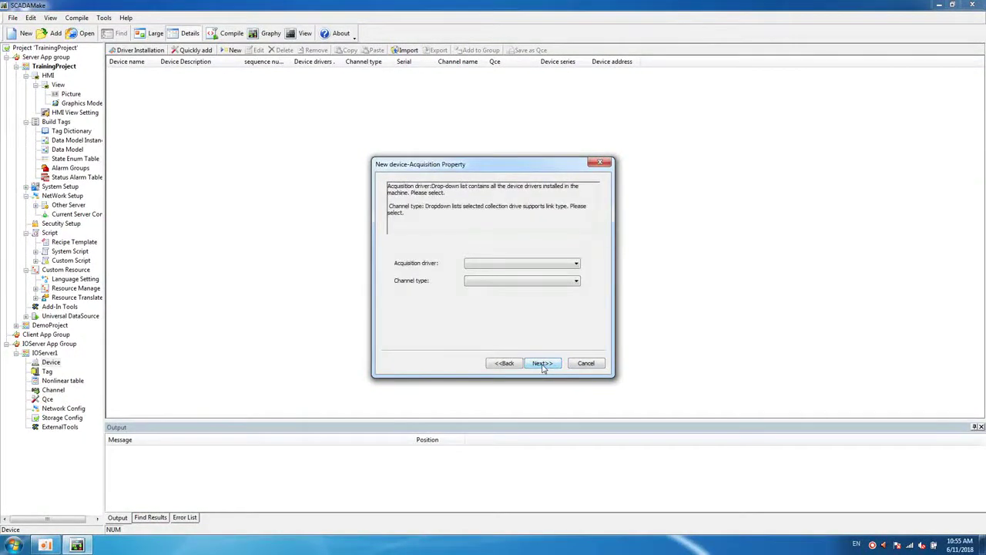
Assign the ModbusMaster acquisition driver with an Ethernet channel to the device and accept Network1 as the channel name.
{"action": "left_click", "coordinate": [490, 263]}
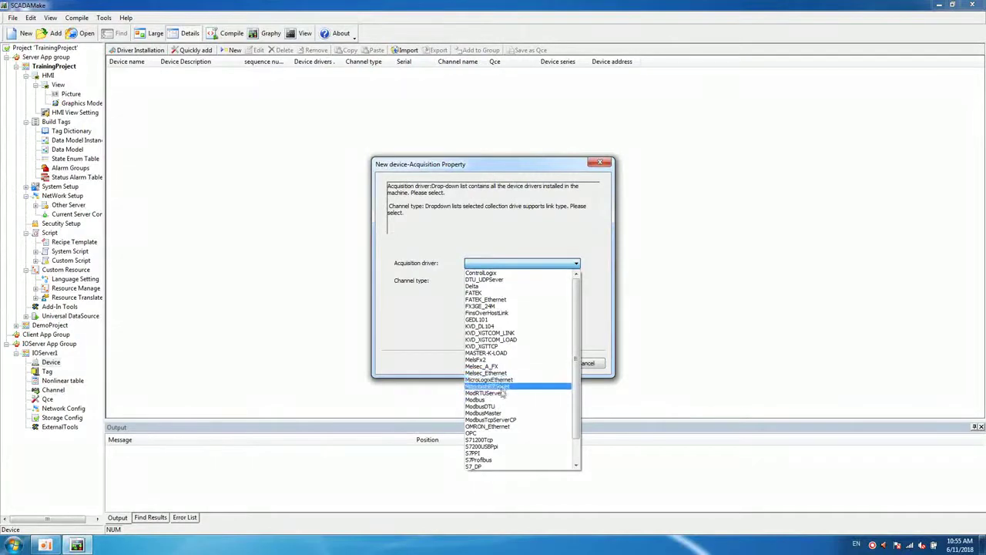
{"action": "left_click", "coordinate": [489, 413]}
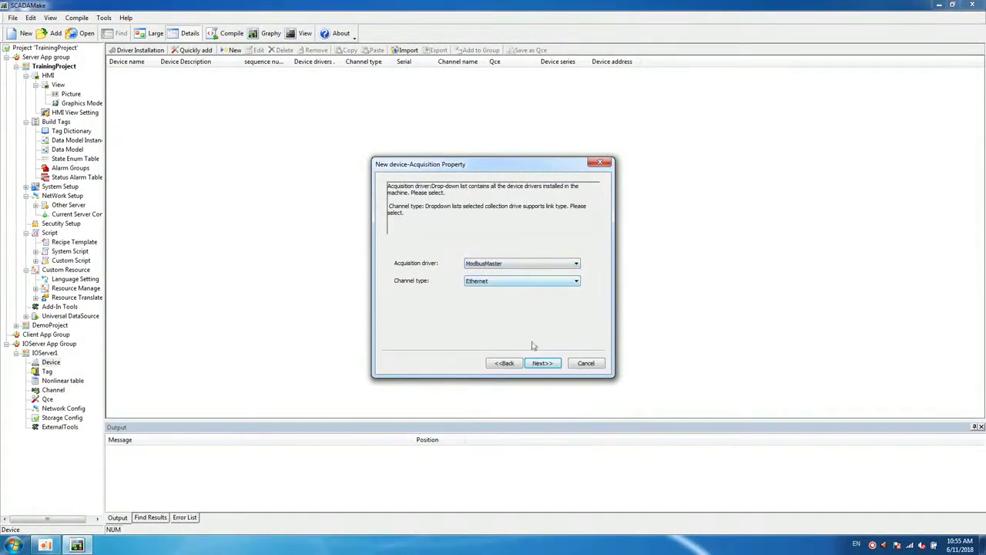
{"action": "left_click", "coordinate": [541, 363]}
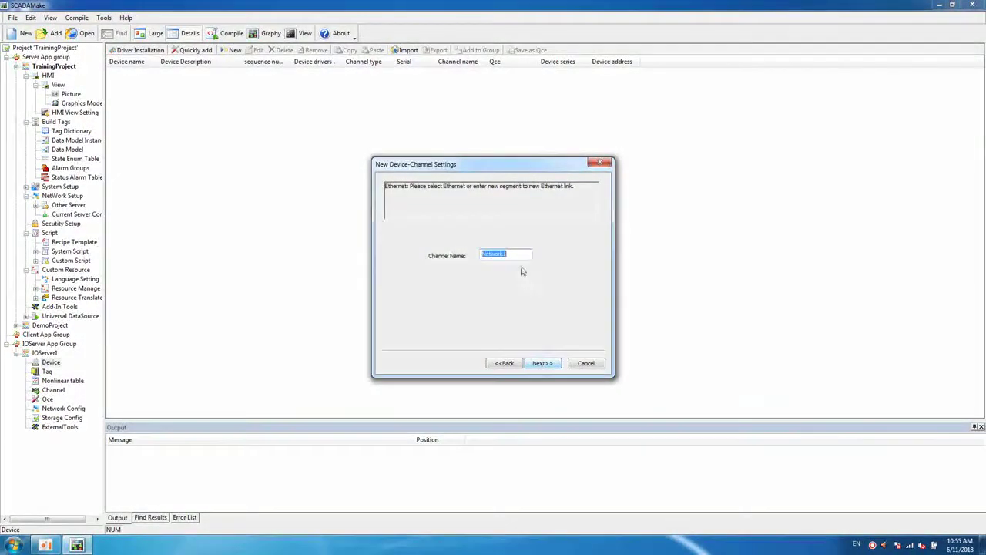
{"action": "left_click", "coordinate": [543, 365]}
Set the device series to ModbusTCP and its address to 172.16.16.82 1, and finish the device with the default communication settings.
{"action": "left_click", "coordinate": [522, 261]}
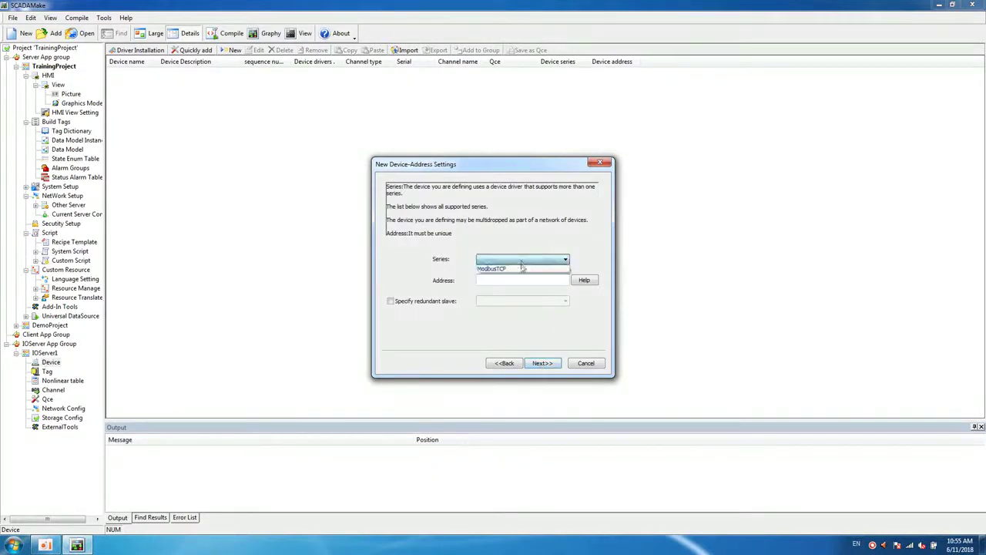
{"action": "left_click", "coordinate": [508, 268]}
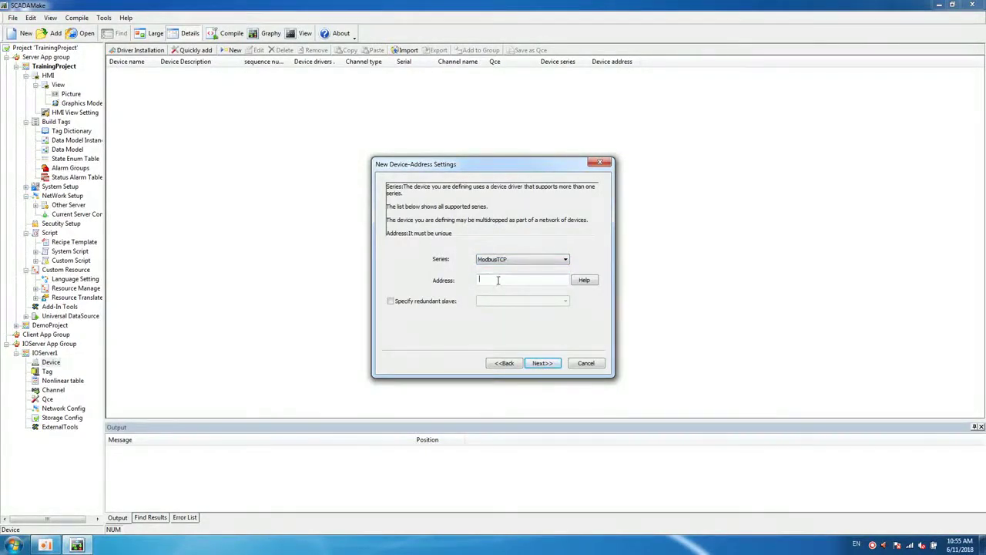
{"action": "type", "text": "172.1"}
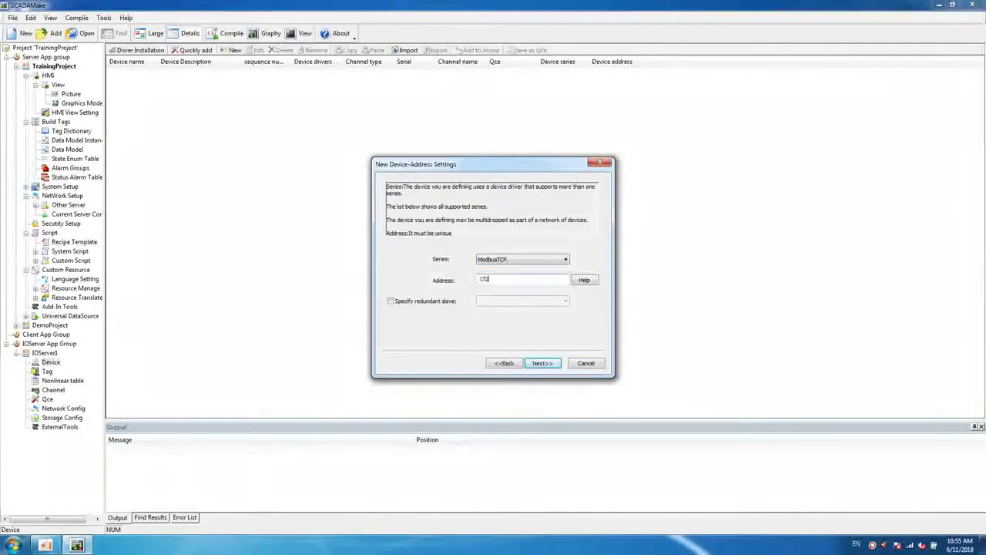
{"action": "type", "text": "6.16"}
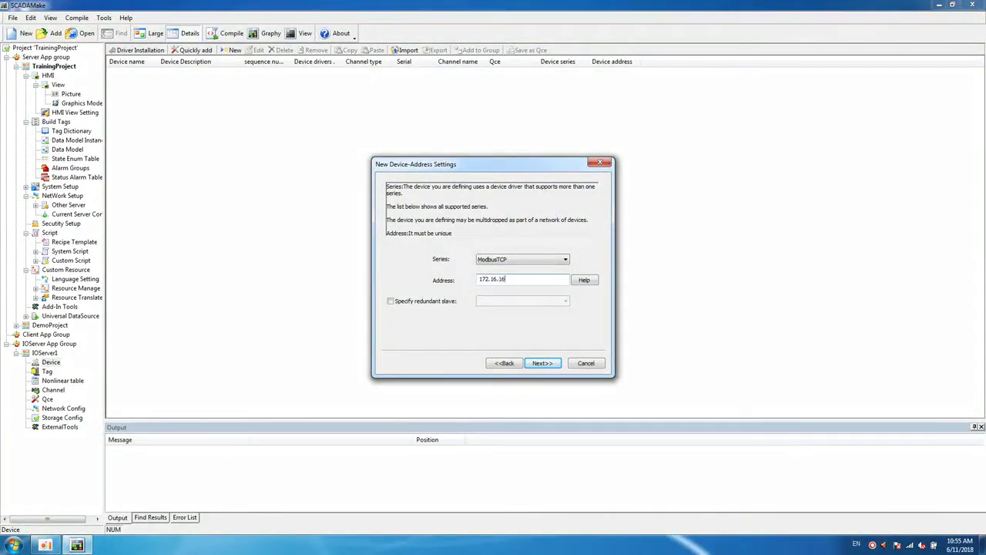
{"action": "type", "text": ".82 1"}
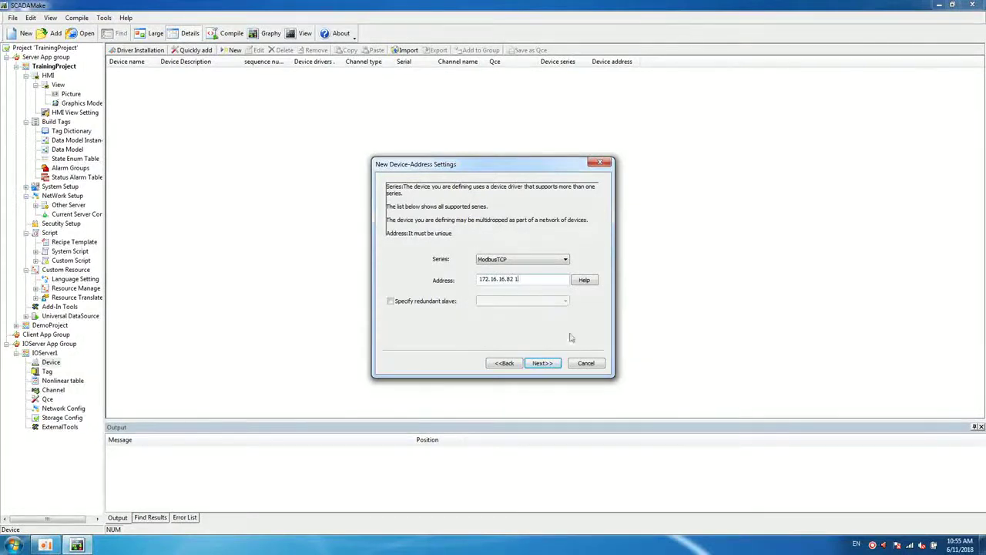
{"action": "left_click", "coordinate": [542, 363]}
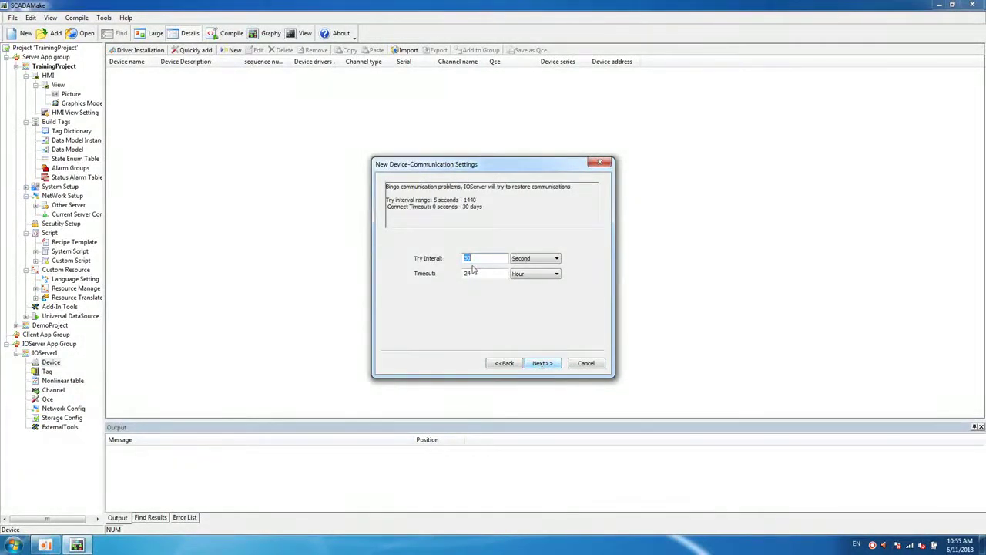
{"action": "left_click", "coordinate": [543, 367]}
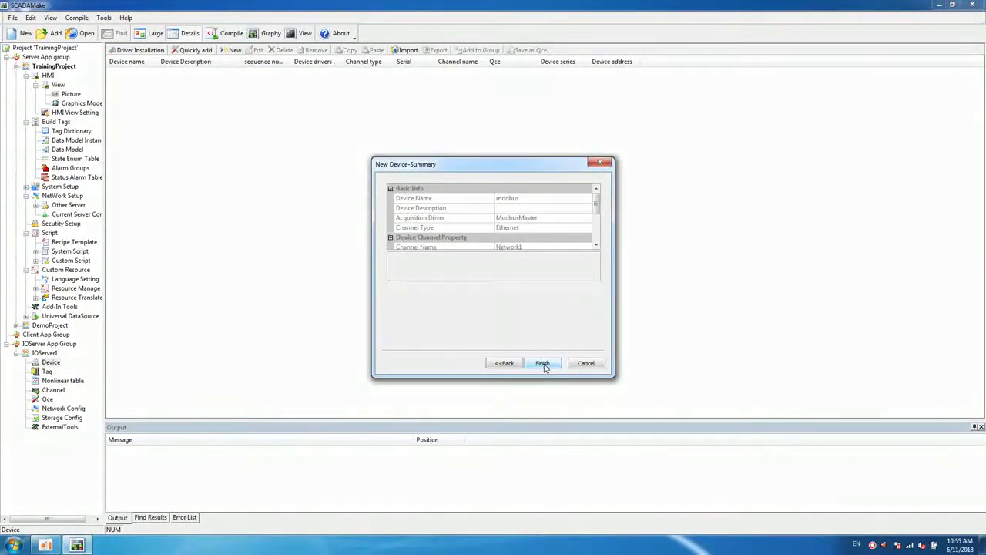
{"action": "left_click", "coordinate": [543, 365]}
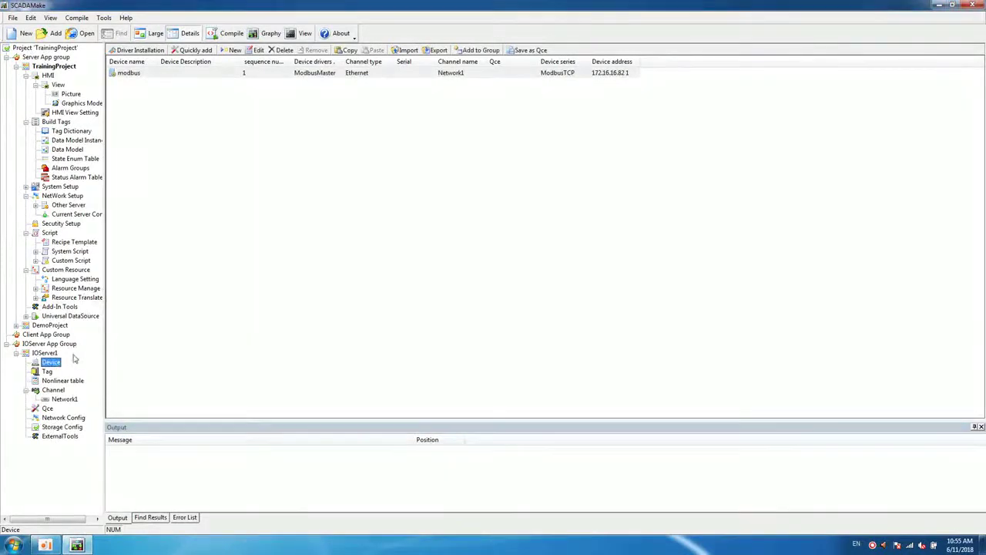
Start a new tag under IOServer1 with the default name and type, and associate it with the modbus device.
{"action": "left_click", "coordinate": [47, 371]}
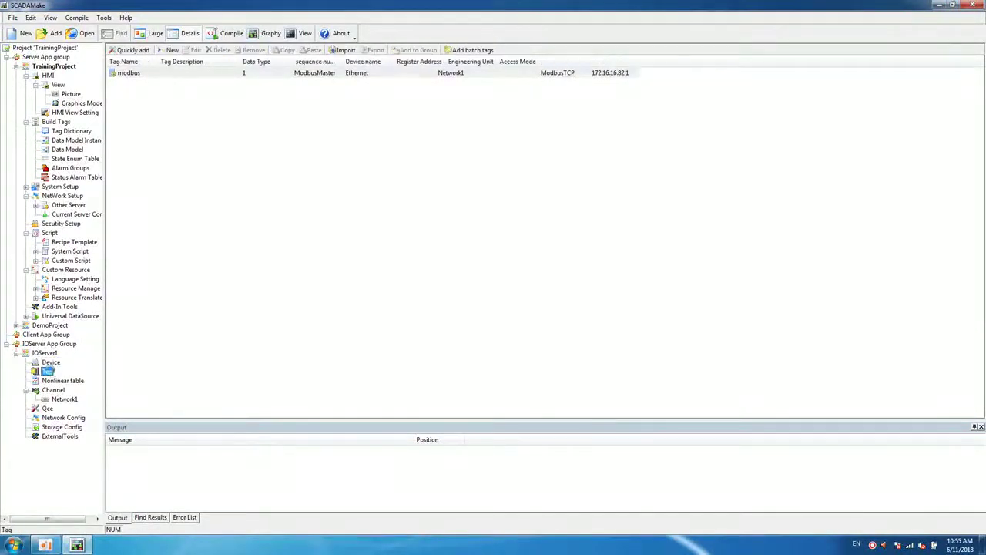
{"action": "right_click", "coordinate": [47, 371]}
{"action": "left_click", "coordinate": [75, 392]}
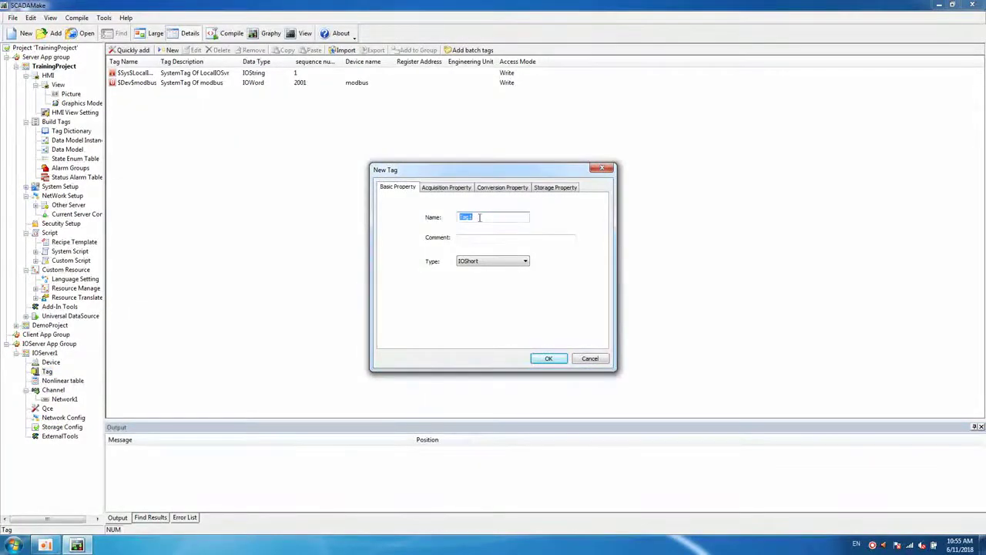
{"action": "left_click", "coordinate": [445, 188]}
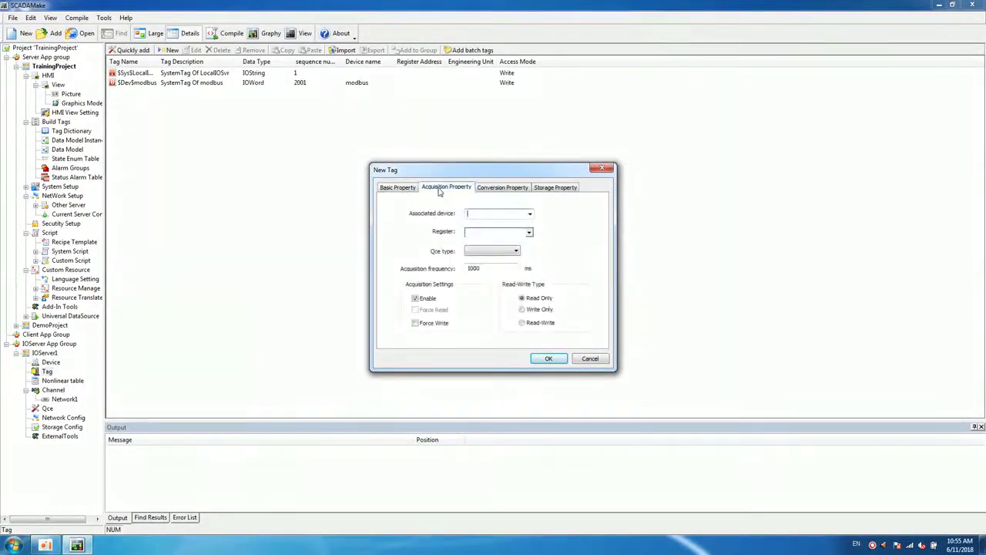
{"action": "left_click", "coordinate": [530, 214]}
{"action": "left_click", "coordinate": [520, 225]}
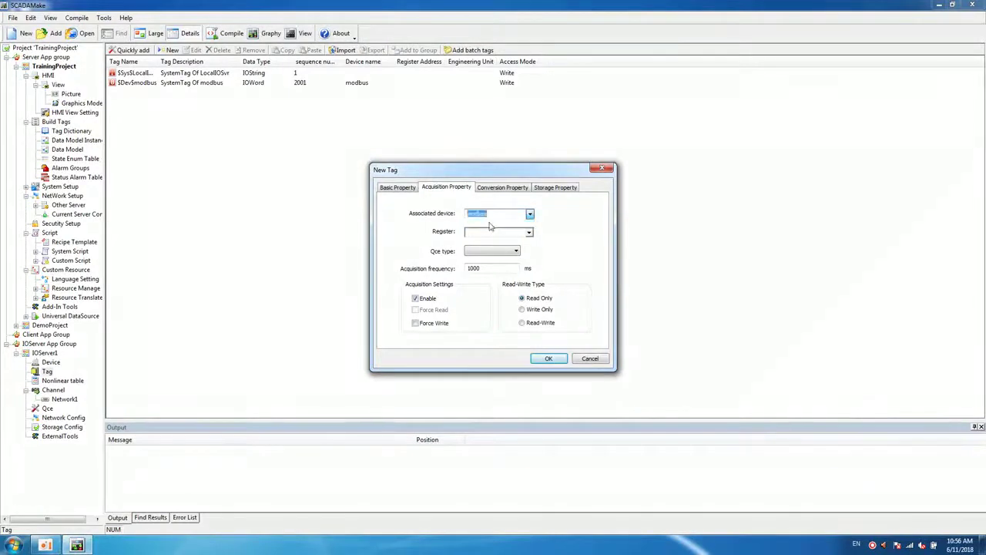
Set the new tag's register to 41 and its Qce type to SHORT.
{"action": "left_click", "coordinate": [529, 232]}
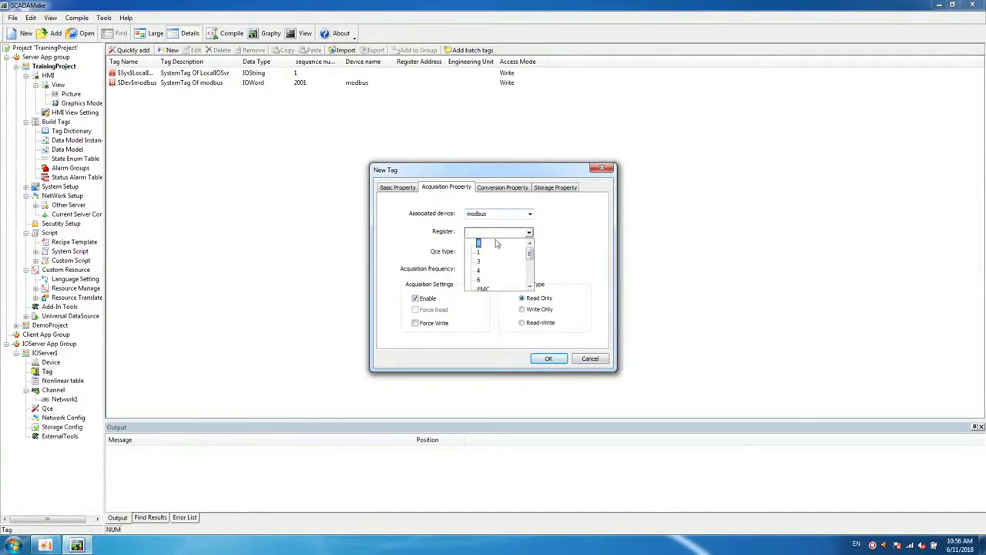
{"action": "left_click", "coordinate": [479, 270]}
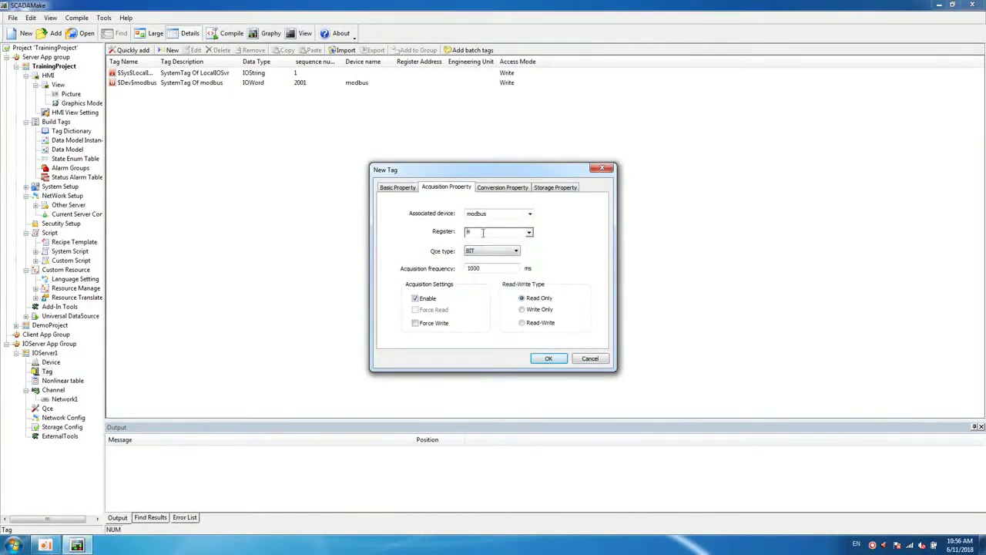
{"action": "type", "text": "1"}
{"action": "left_click", "coordinate": [493, 251]}
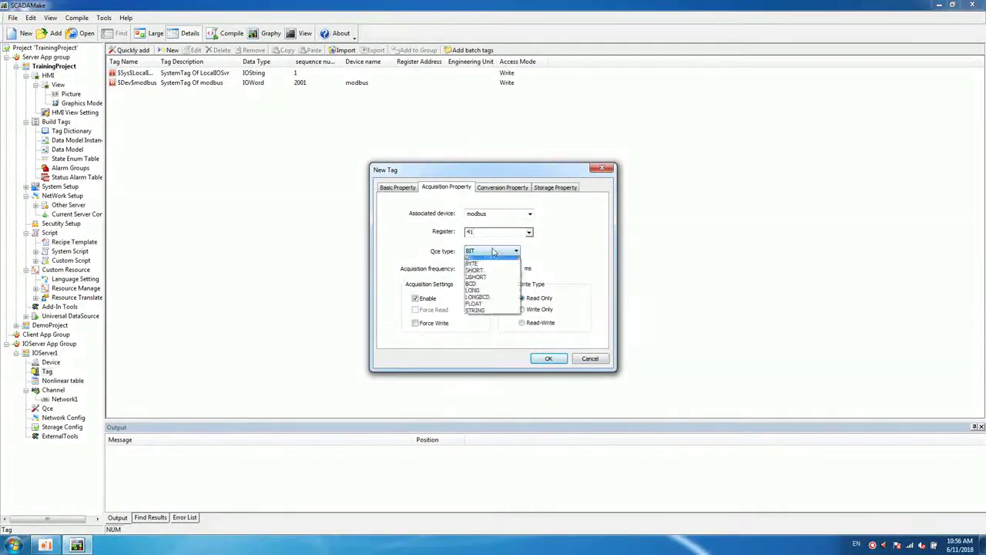
{"action": "left_click", "coordinate": [481, 273]}
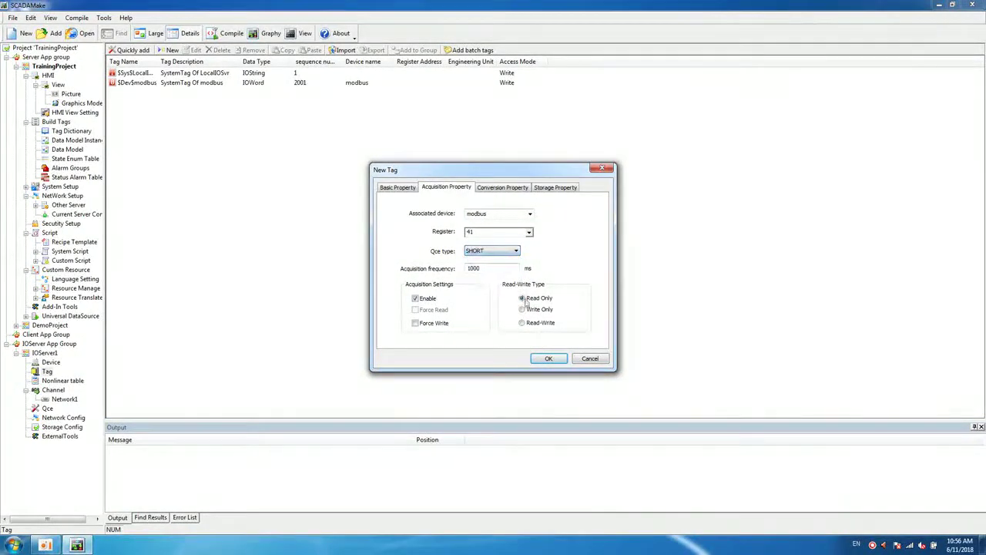
Keep the tag's default conversion settings, set its storage to Change store, and finish creating the tag.
{"action": "left_click", "coordinate": [504, 188]}
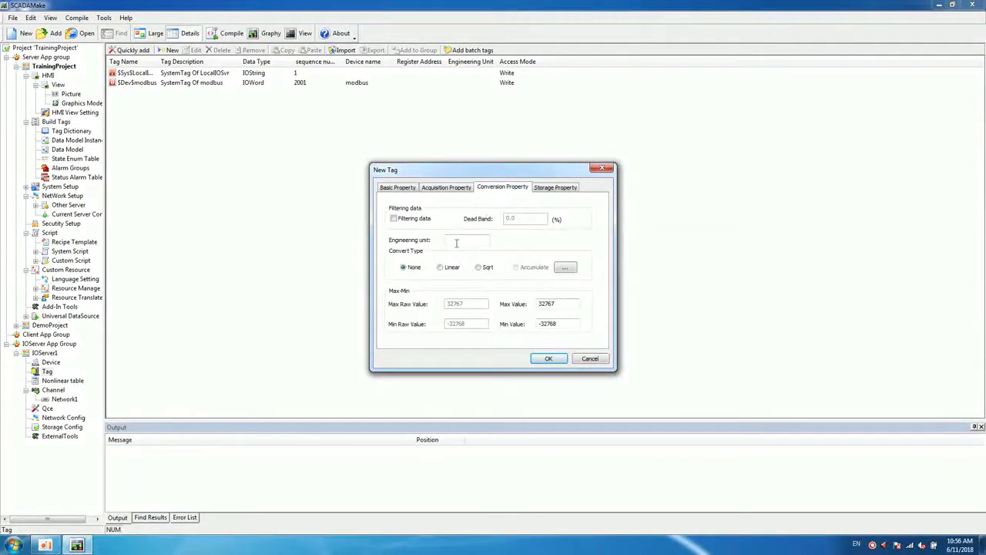
{"action": "left_click", "coordinate": [561, 189]}
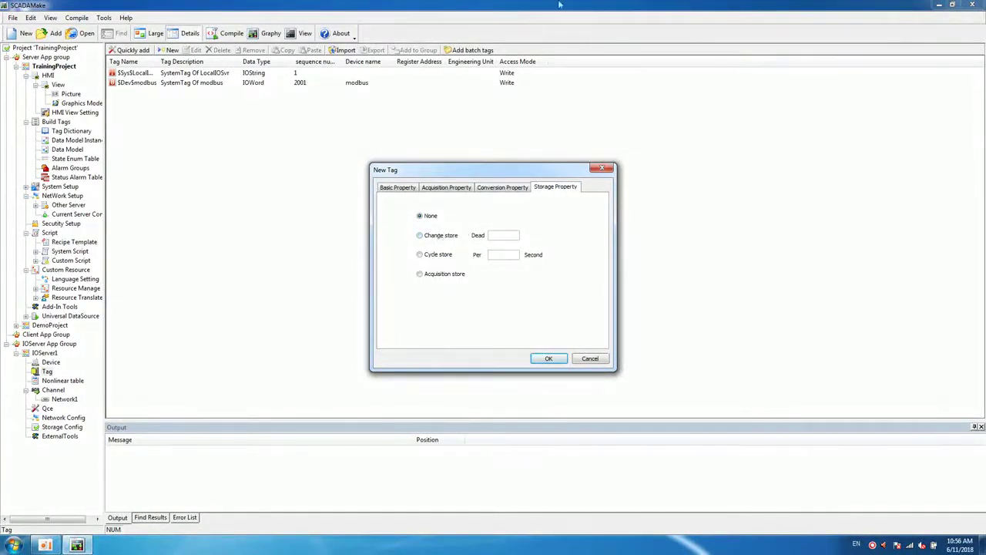
{"action": "left_click", "coordinate": [448, 236]}
{"action": "left_click", "coordinate": [541, 360]}
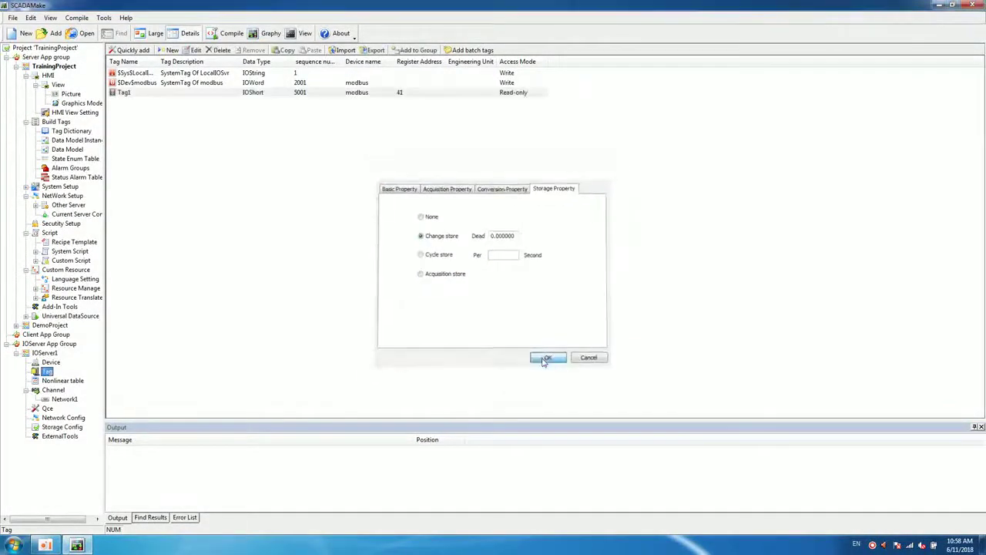
Set the station name in IOServer1's network configuration to IOServer and save the settings.
{"action": "left_click", "coordinate": [62, 417]}
{"action": "double_click", "coordinate": [62, 418]}
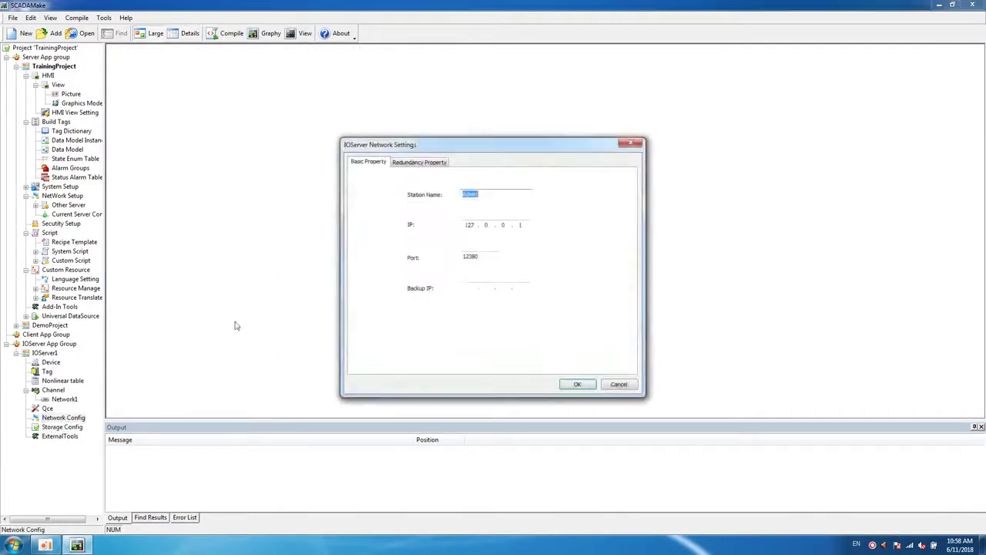
{"action": "type", "text": "IOServer"}
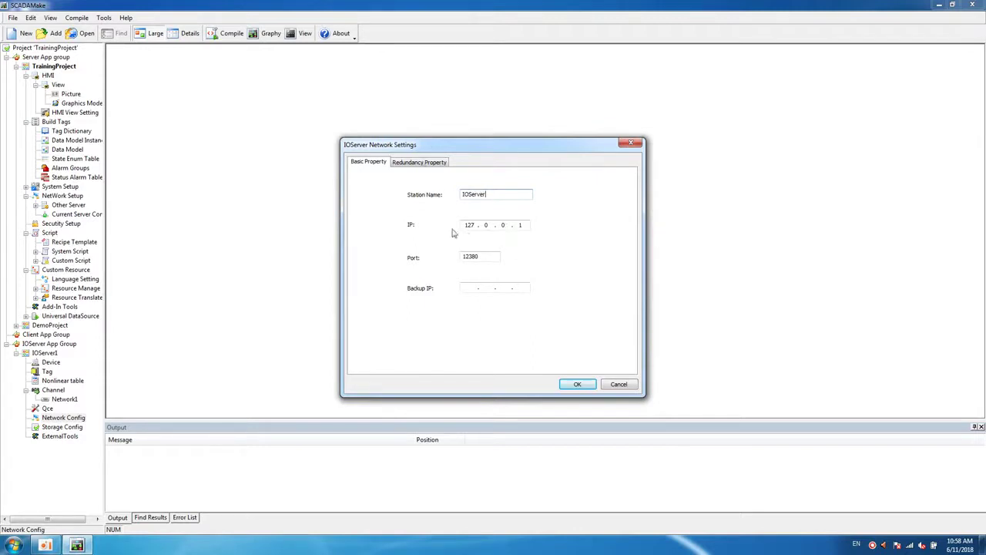
{"action": "left_click", "coordinate": [576, 384]}
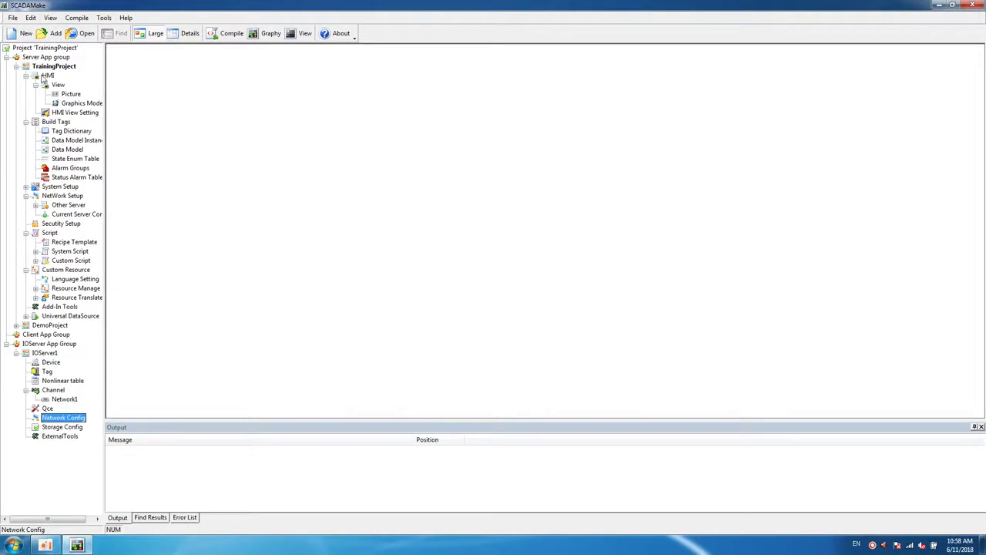
Add the IOServer1 application as an IOServer station in TrainingProject's network setup and save the stations.
{"action": "left_click", "coordinate": [46, 67]}
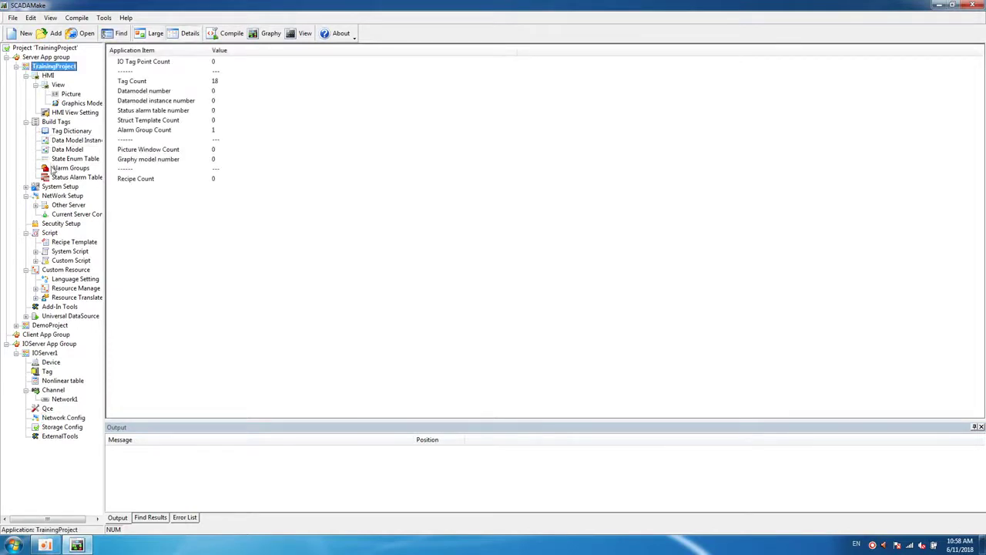
{"action": "left_click", "coordinate": [35, 205]}
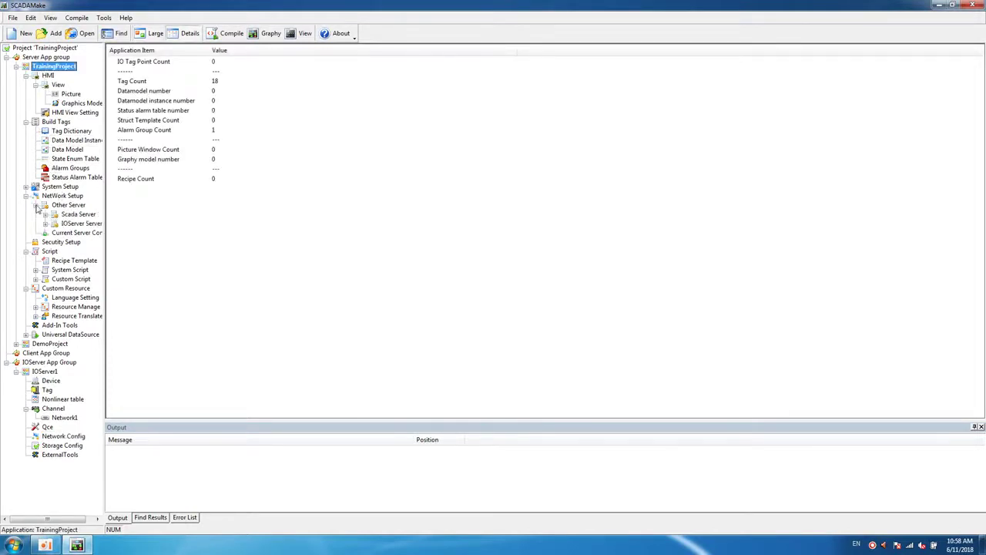
{"action": "left_click", "coordinate": [45, 223]}
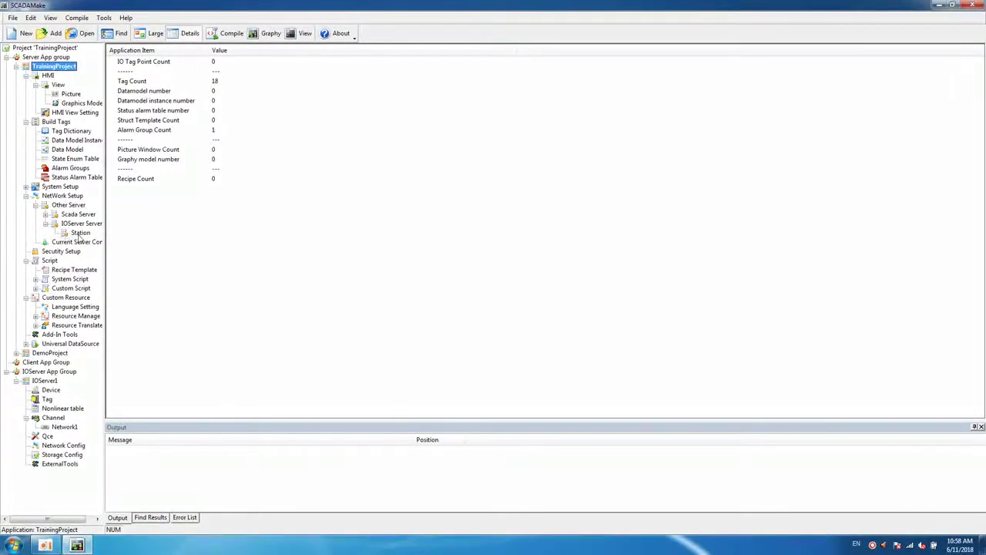
{"action": "left_click", "coordinate": [80, 233]}
{"action": "double_click", "coordinate": [80, 233]}
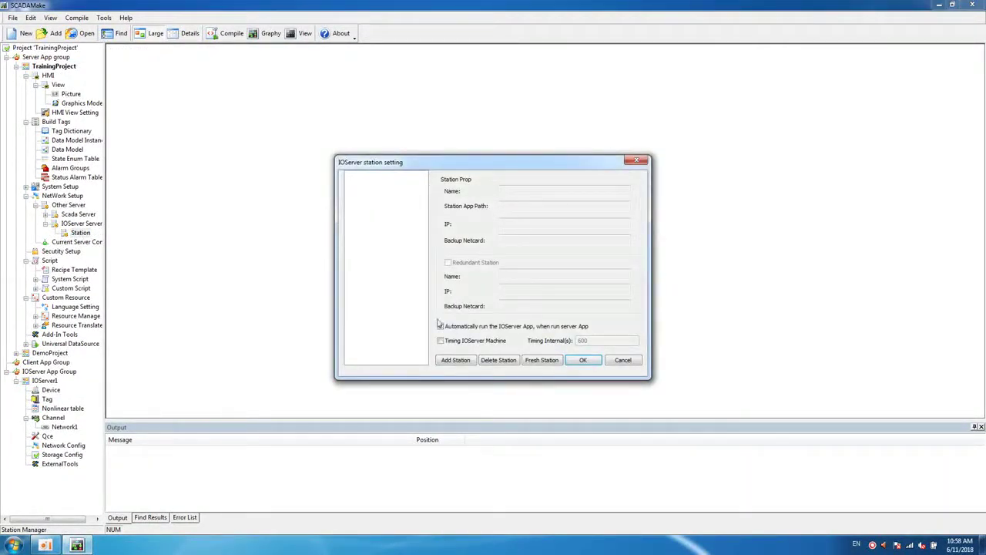
{"action": "left_click", "coordinate": [462, 360]}
{"action": "left_click", "coordinate": [444, 261]}
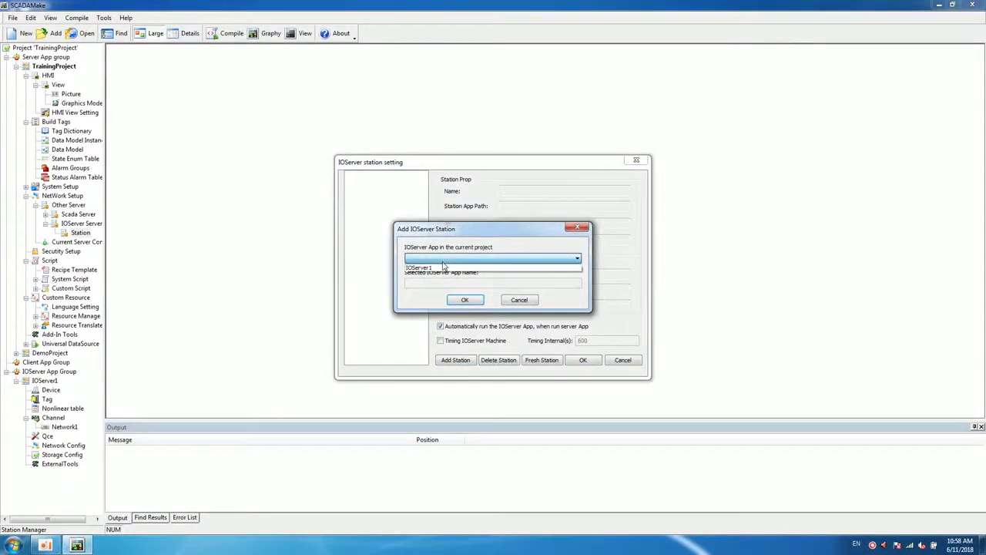
{"action": "left_click", "coordinate": [435, 269]}
{"action": "left_click", "coordinate": [464, 300]}
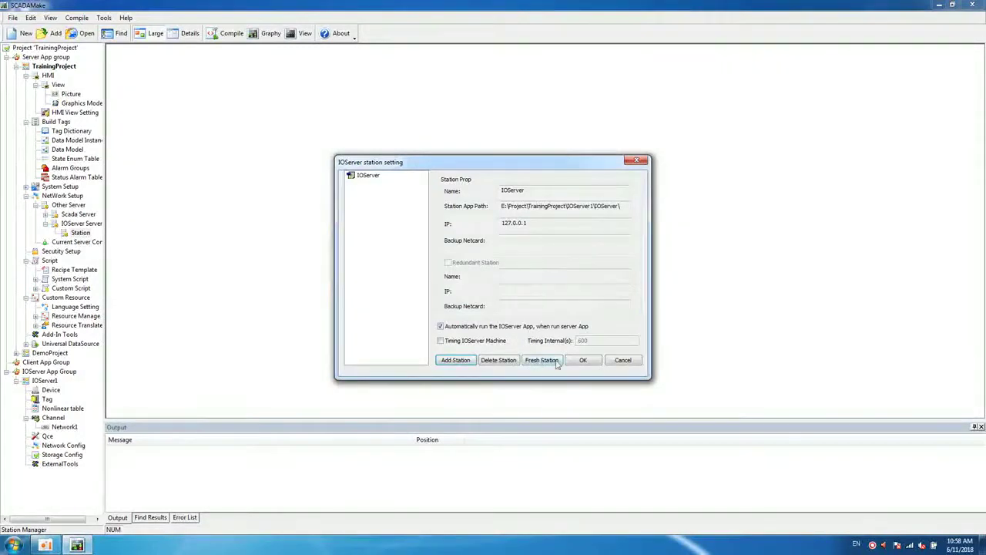
{"action": "left_click", "coordinate": [583, 360]}
{"action": "left_click", "coordinate": [477, 292]}
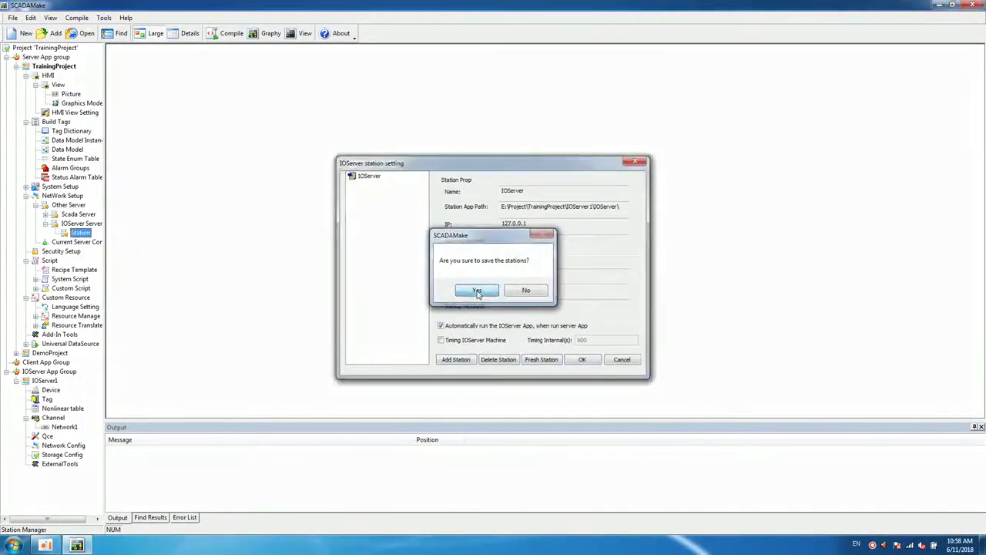
Start a new tag in TrainingProject's tag dictionary, keeping the default name, and set its data type to IOInt32.
{"action": "left_click", "coordinate": [59, 125]}
{"action": "left_click", "coordinate": [68, 133]}
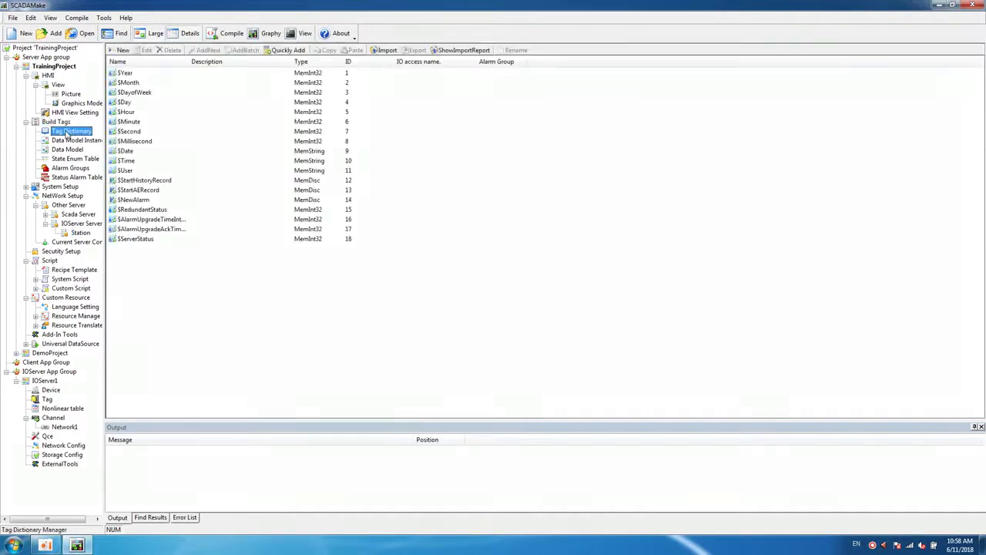
{"action": "left_click", "coordinate": [121, 50]}
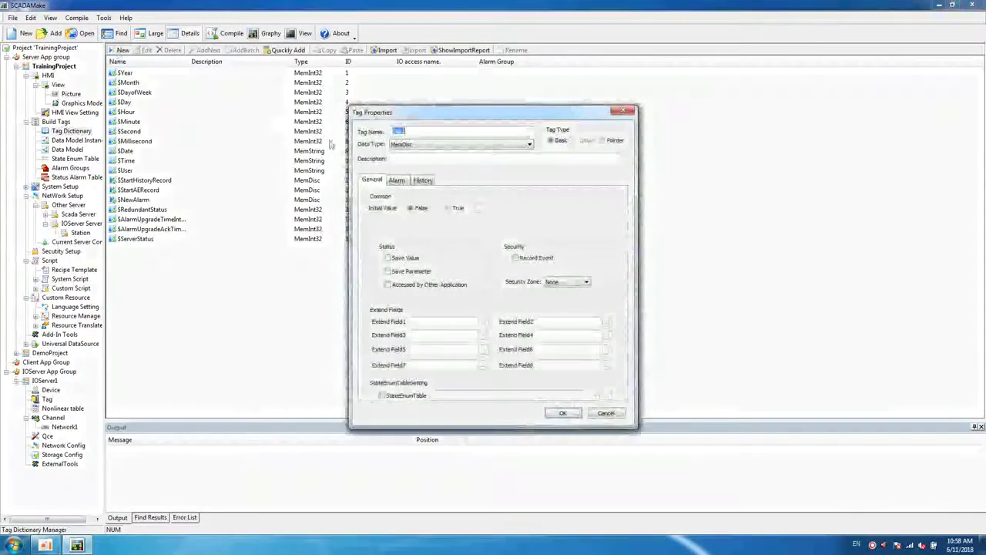
{"action": "left_click", "coordinate": [403, 159]}
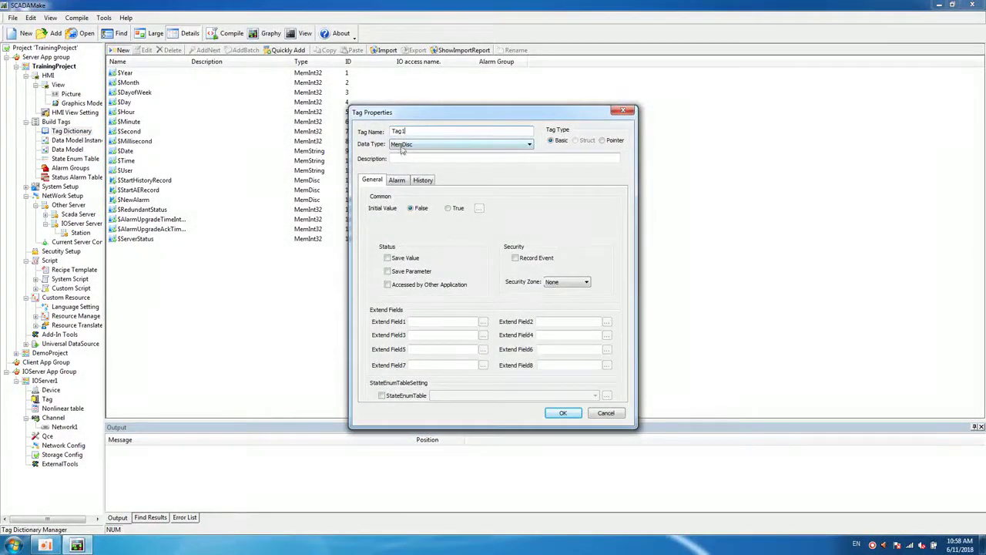
{"action": "left_click", "coordinate": [402, 146]}
{"action": "left_click", "coordinate": [407, 159]}
{"action": "left_click", "coordinate": [406, 159]}
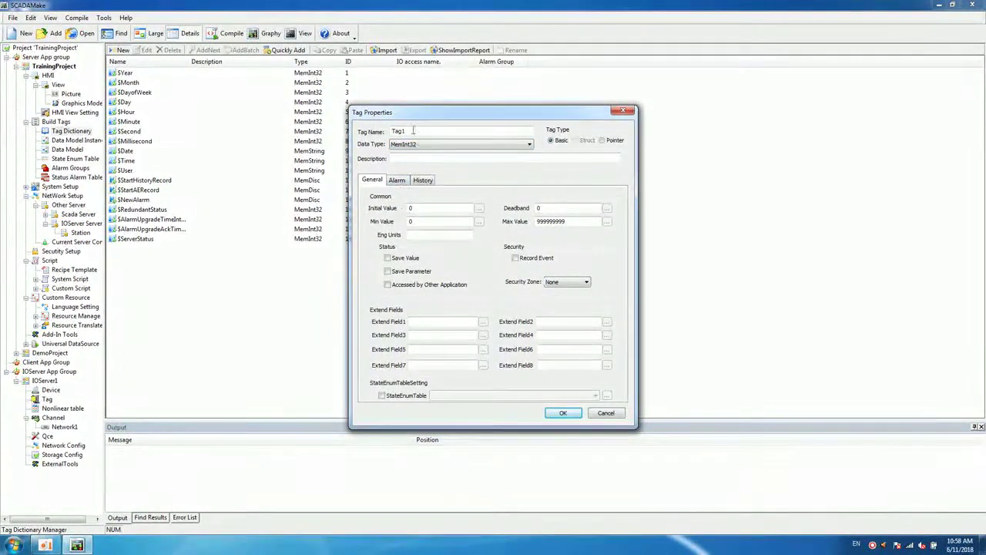
{"action": "left_click", "coordinate": [412, 144]}
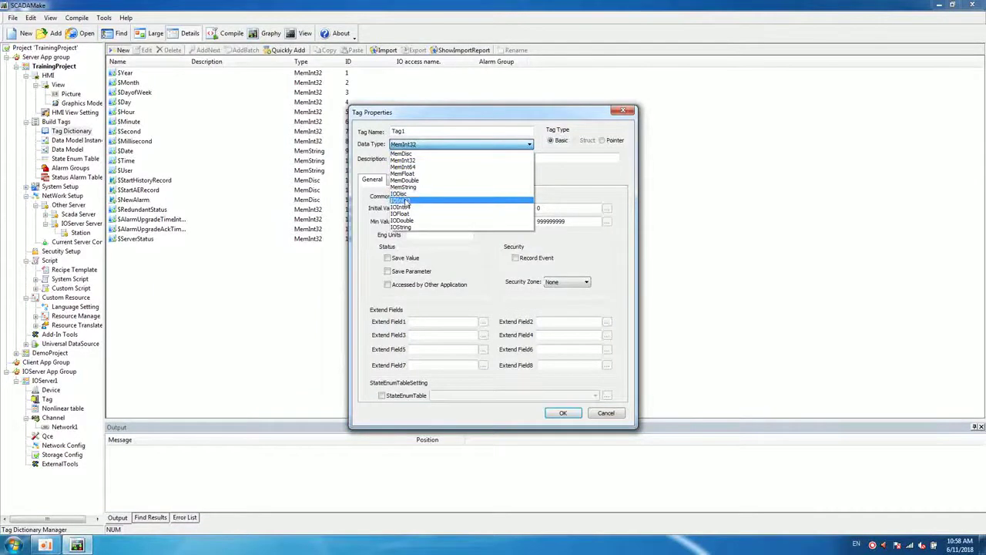
{"action": "left_click", "coordinate": [406, 202]}
Link the new dictionary tag to IOServer's user tag Tag1, using its Value field, and finish creating it.
{"action": "left_click", "coordinate": [401, 185]}
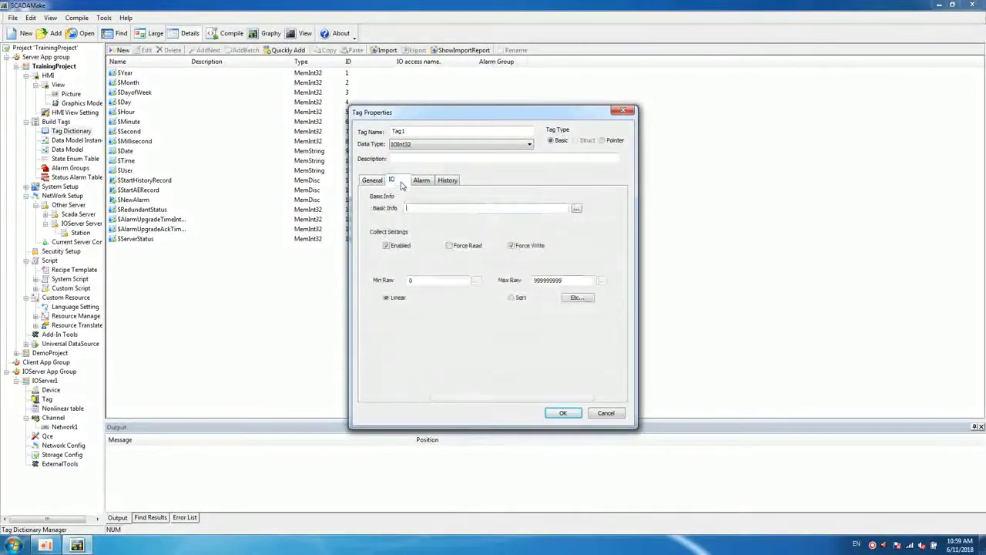
{"action": "left_click", "coordinate": [576, 208]}
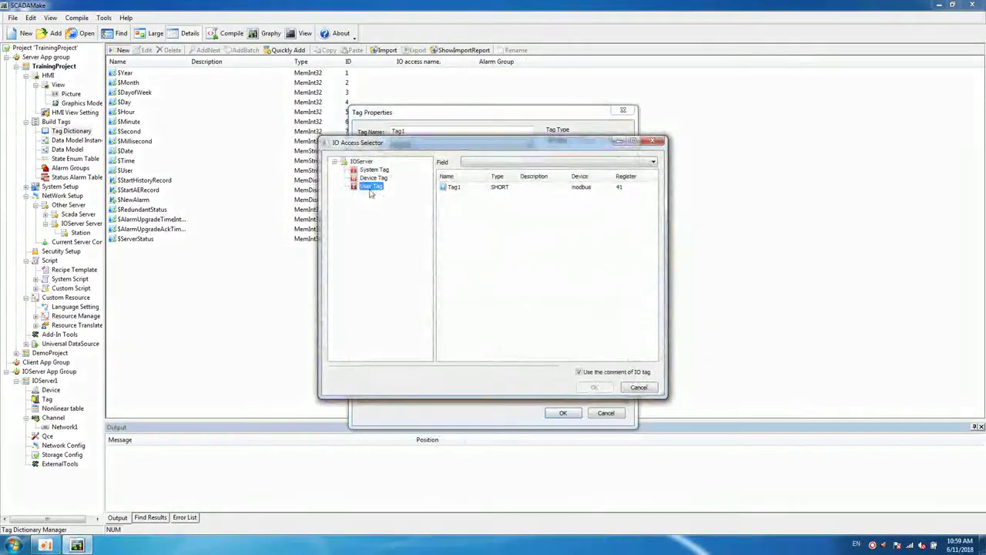
{"action": "left_click", "coordinate": [461, 188]}
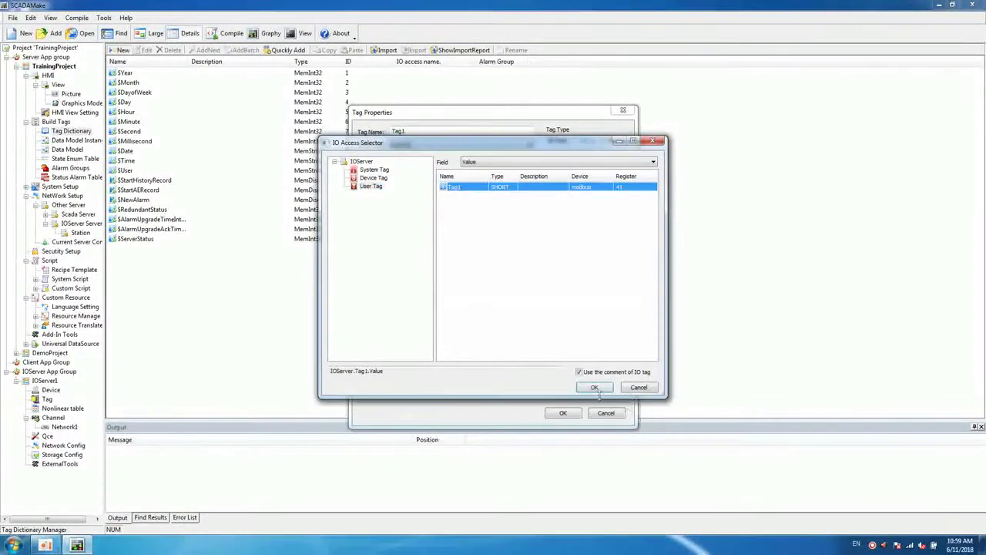
{"action": "left_click", "coordinate": [595, 387]}
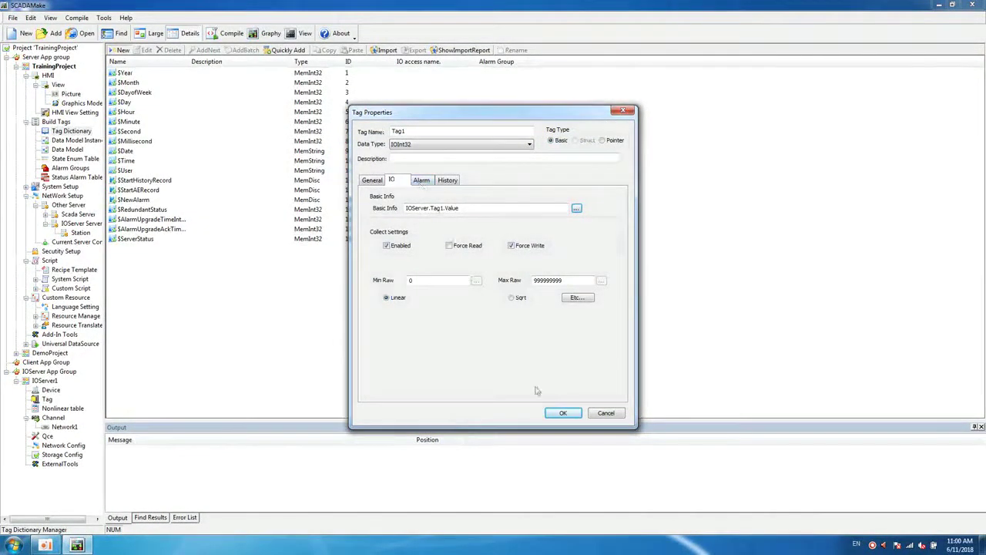
{"action": "left_click", "coordinate": [562, 412]}
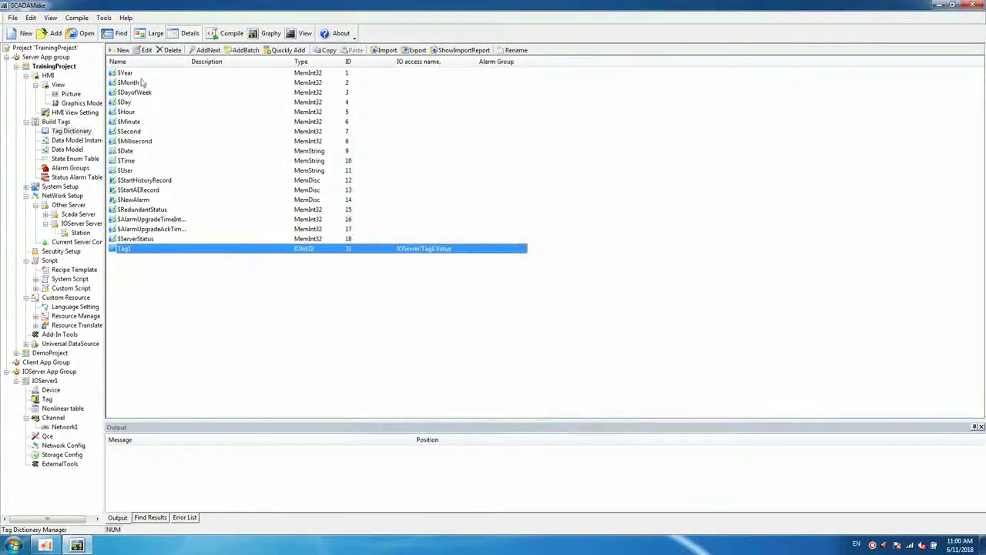
Start another new tag in the tag dictionary and name it temperature.
{"action": "left_click", "coordinate": [121, 51]}
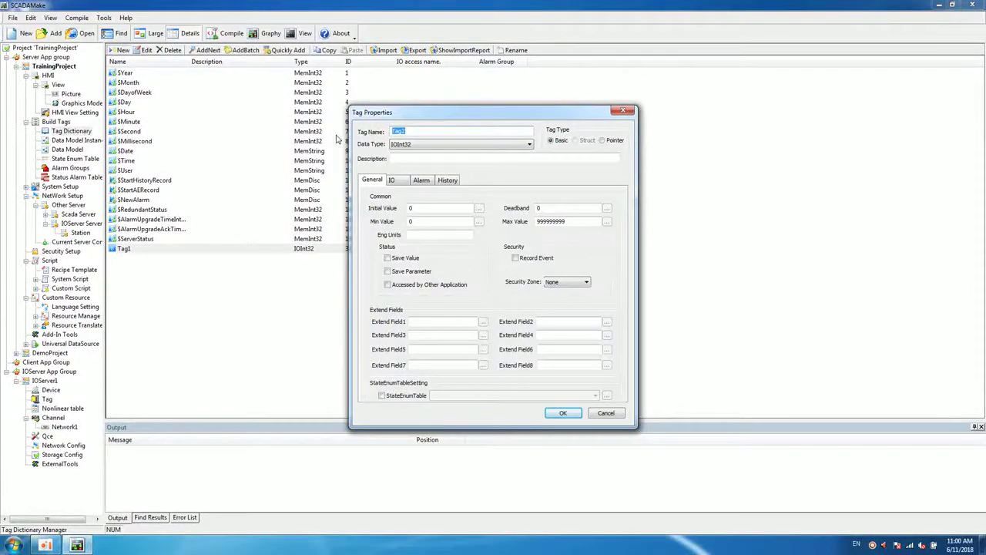
{"action": "type", "text": "tem"}
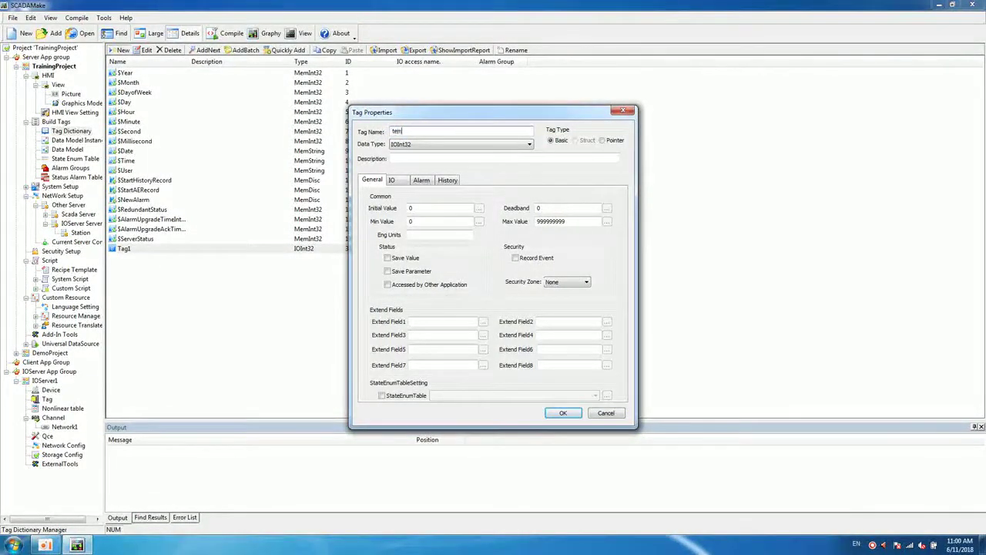
{"action": "type", "text": "pe"}
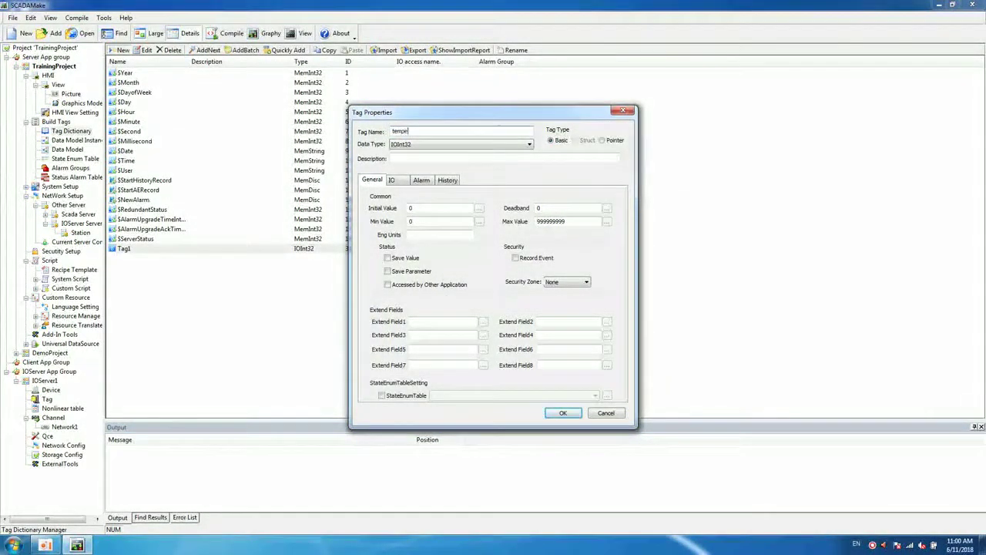
{"action": "type", "text": "rature"}
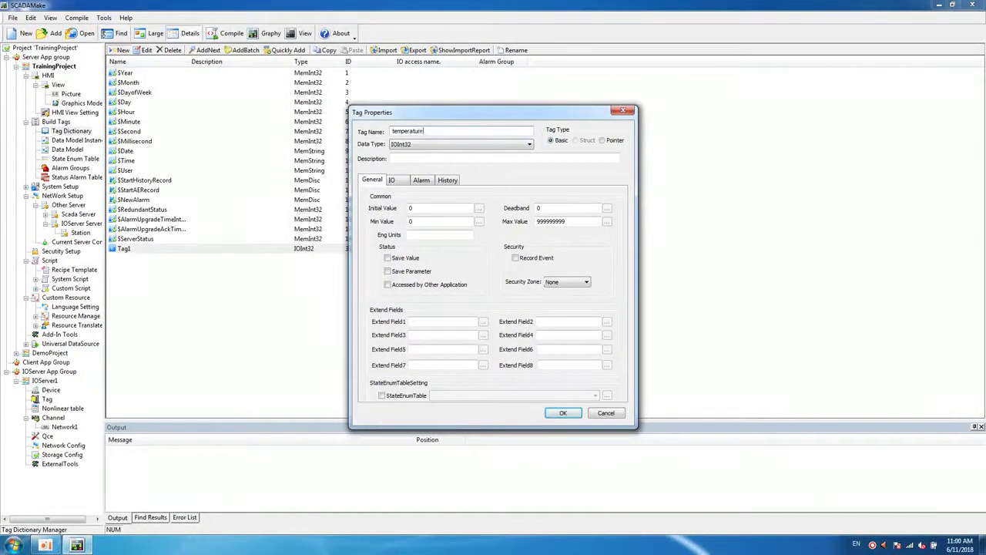
Set the temperature tag's data type to MemFloat and its description to "reactor temperature".
{"action": "left_click", "coordinate": [426, 146]}
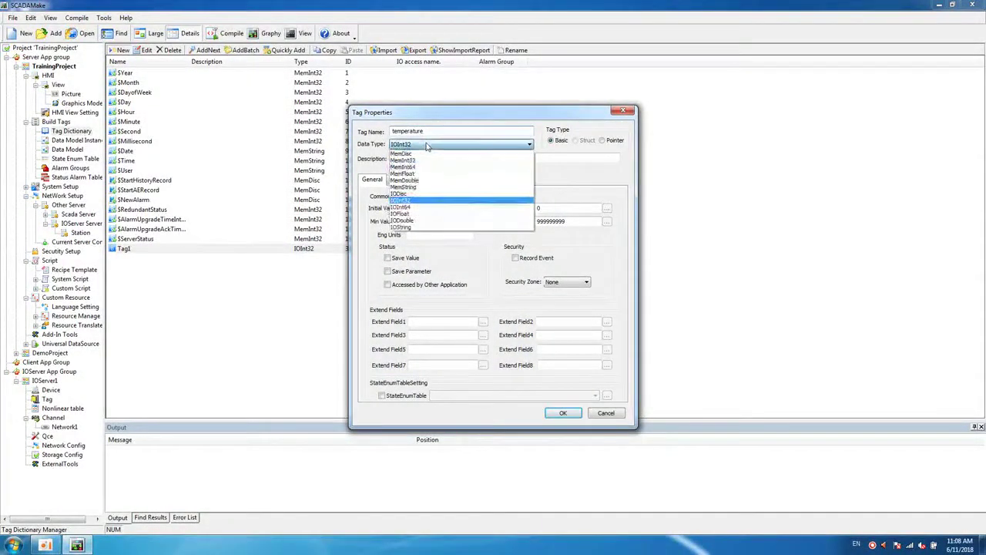
{"action": "left_click", "coordinate": [414, 174]}
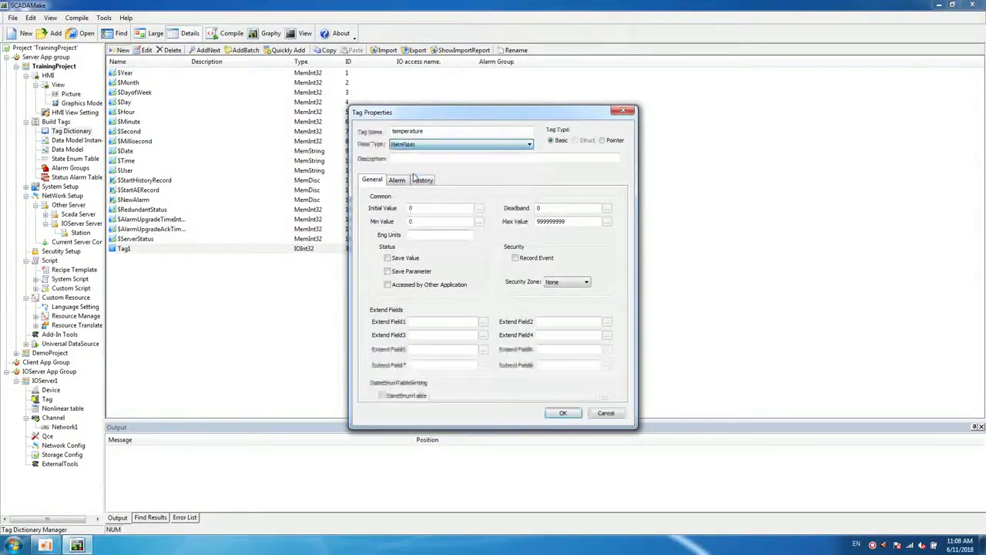
{"action": "left_click", "coordinate": [393, 158]}
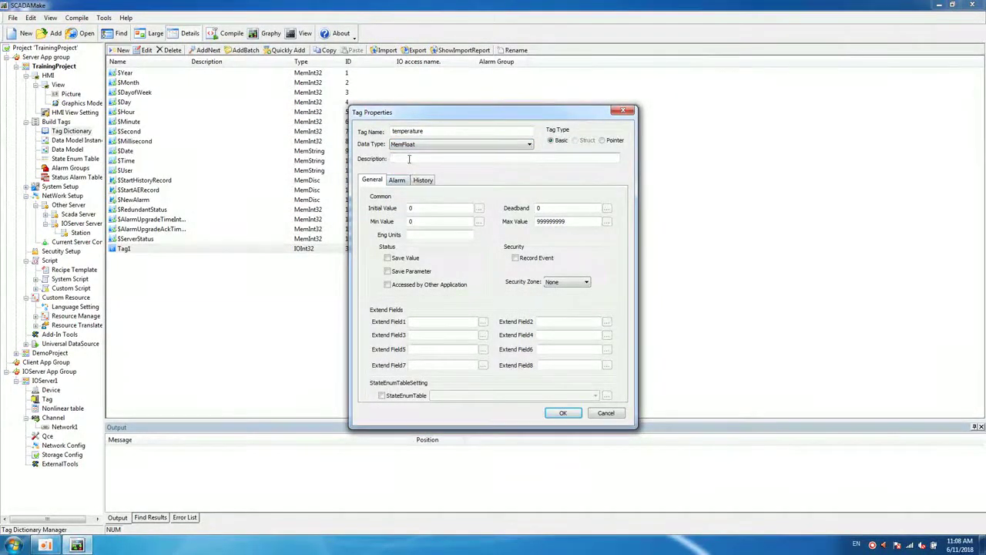
{"action": "type", "text": "rea"}
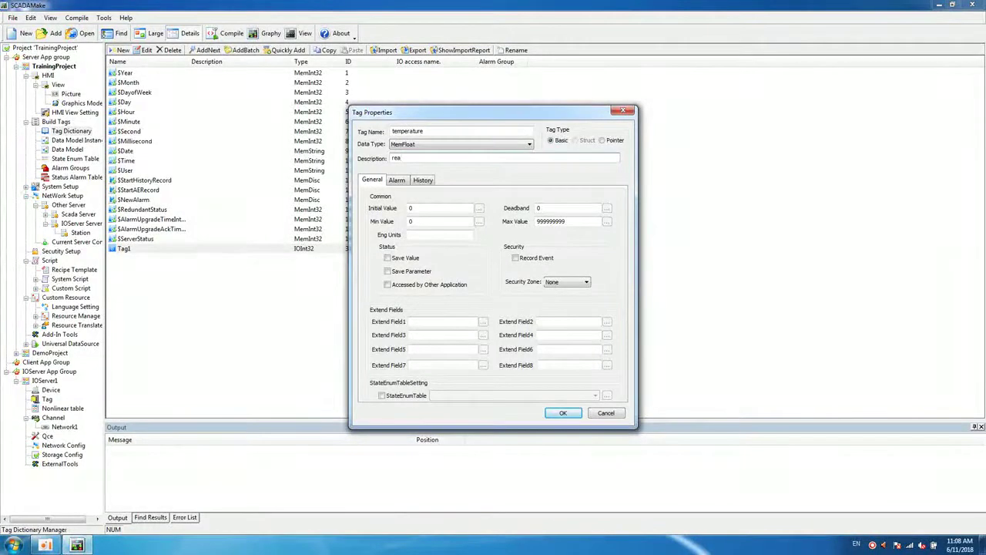
{"action": "type", "text": "ction"}
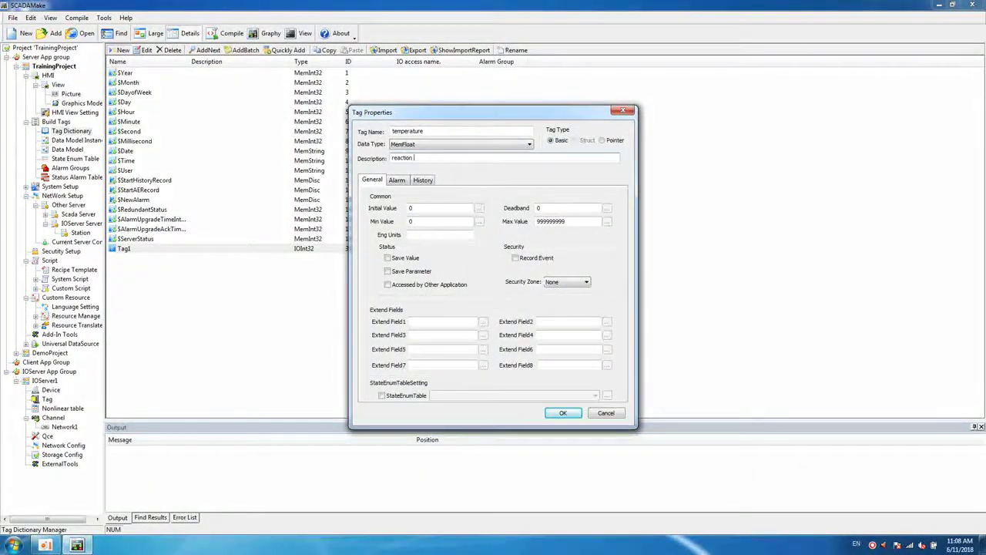
{"action": "type", "text": " tem"}
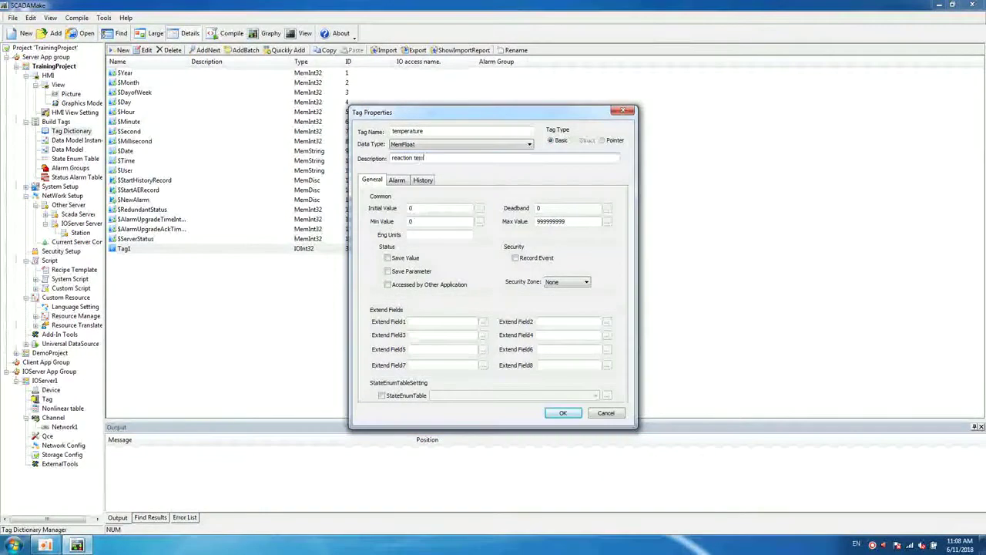
{"action": "type", "text": "peratur"}
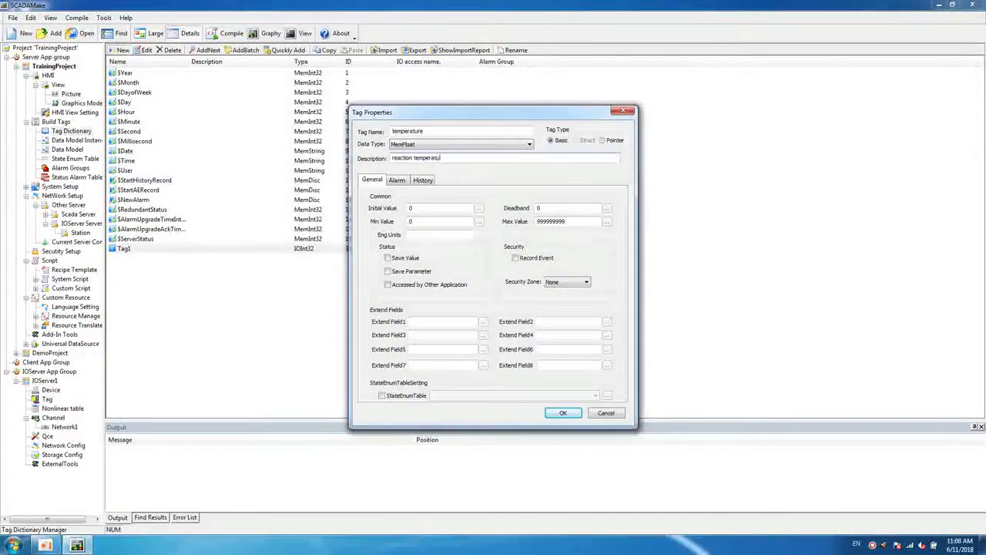
{"action": "type", "text": "e"}
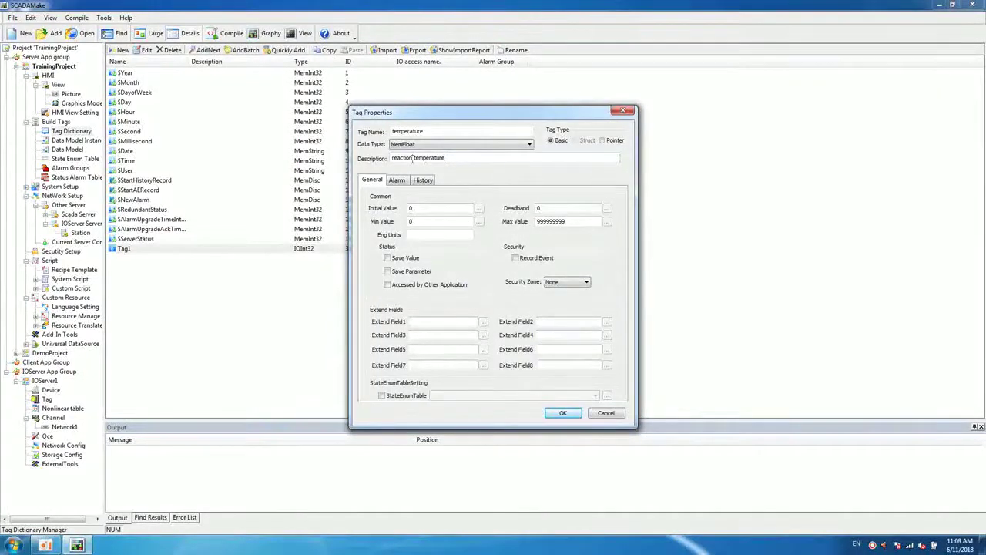
{"action": "left_click", "coordinate": [412, 157]}
{"action": "key", "text": "BackSpace"}
{"action": "key", "text": "BackSpace"}
{"action": "key", "text": "BackSpace"}
{"action": "type", "text": "or"}
Set the temperature tag's maximum value to 100, enable Save Value, and finish creating the tag.
{"action": "double_click", "coordinate": [552, 222]}
{"action": "type", "text": "100"}
{"action": "left_click", "coordinate": [388, 259]}
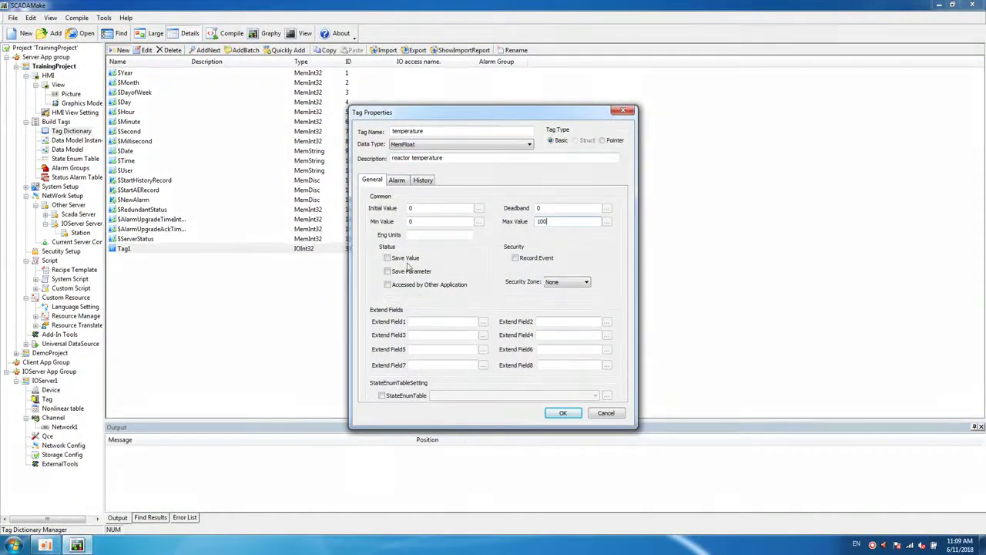
{"action": "left_click", "coordinate": [564, 413]}
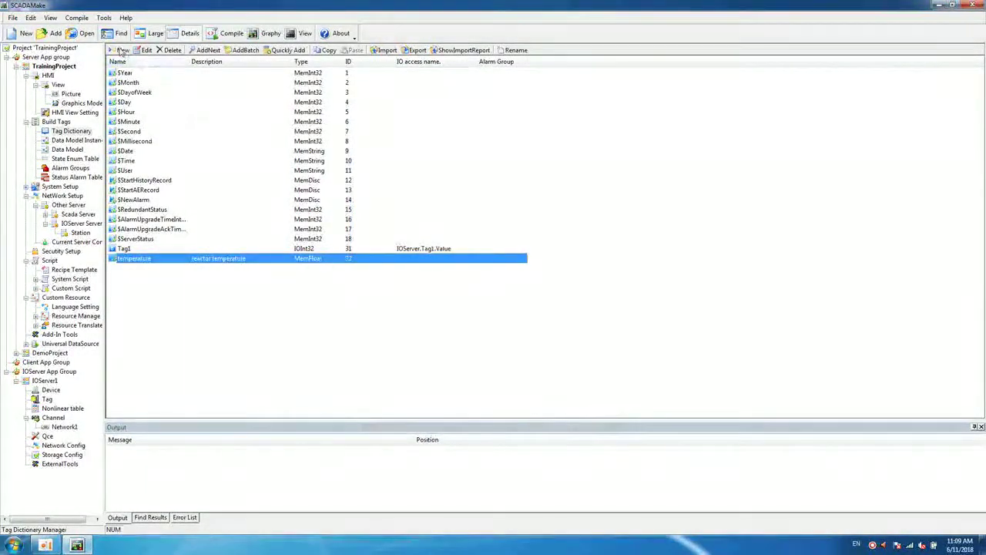
Create a MemFloat tag named liquid_level with the description "reactor liquid", keeping the remaining settings carried over from the temperature tag.
{"action": "left_click", "coordinate": [122, 50]}
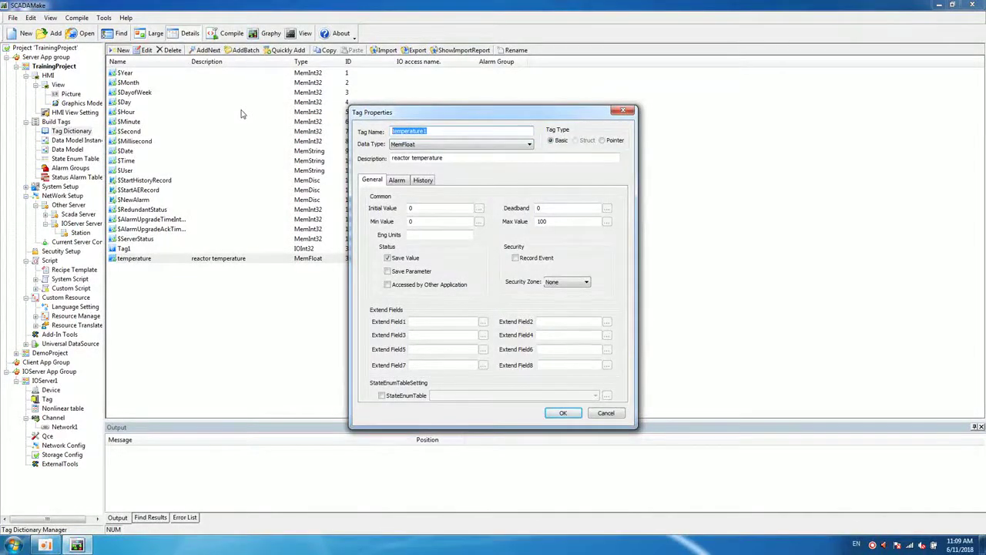
{"action": "key", "text": "BackSpace"}
{"action": "type", "text": "t"}
{"action": "type", "text": "iqui"}
{"action": "type", "text": "d_"}
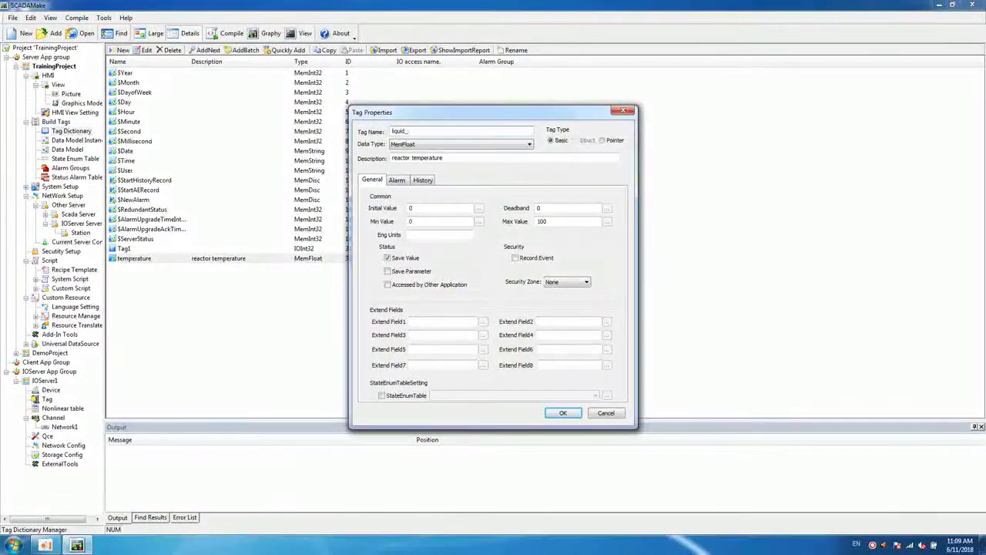
{"action": "type", "text": "level"}
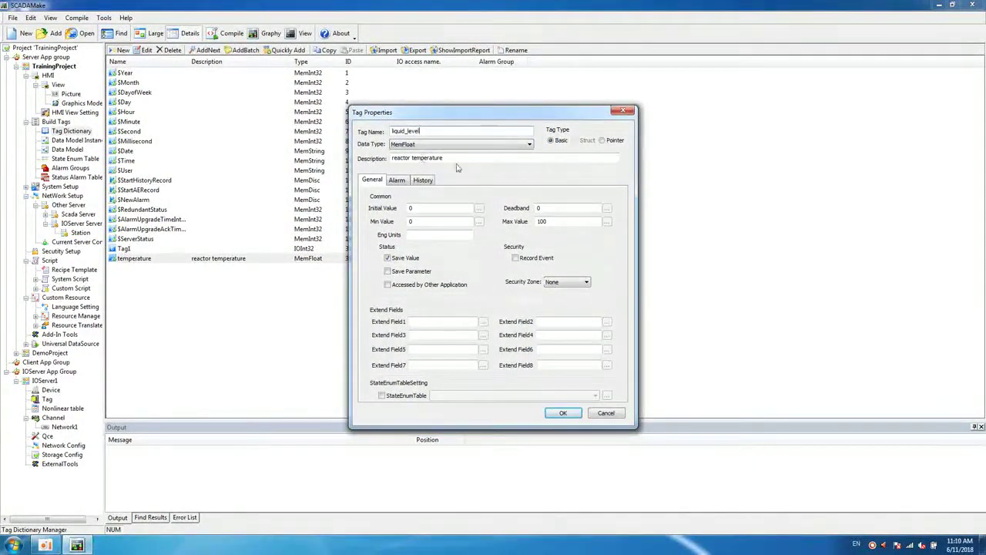
{"action": "left_click_drag", "start_coordinate": [446, 158], "coordinate": [414, 159]}
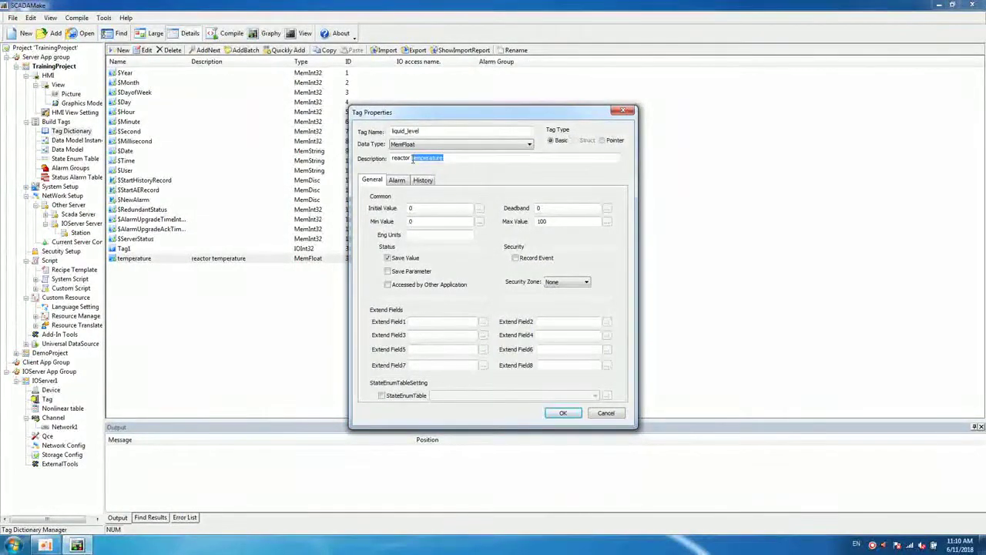
{"action": "type", "text": "liquid"}
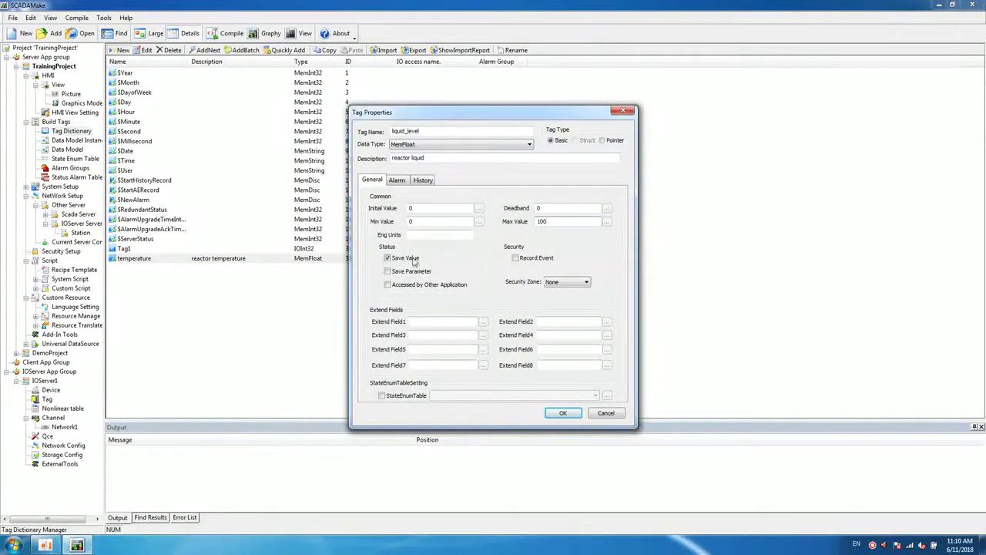
{"action": "left_click", "coordinate": [561, 414]}
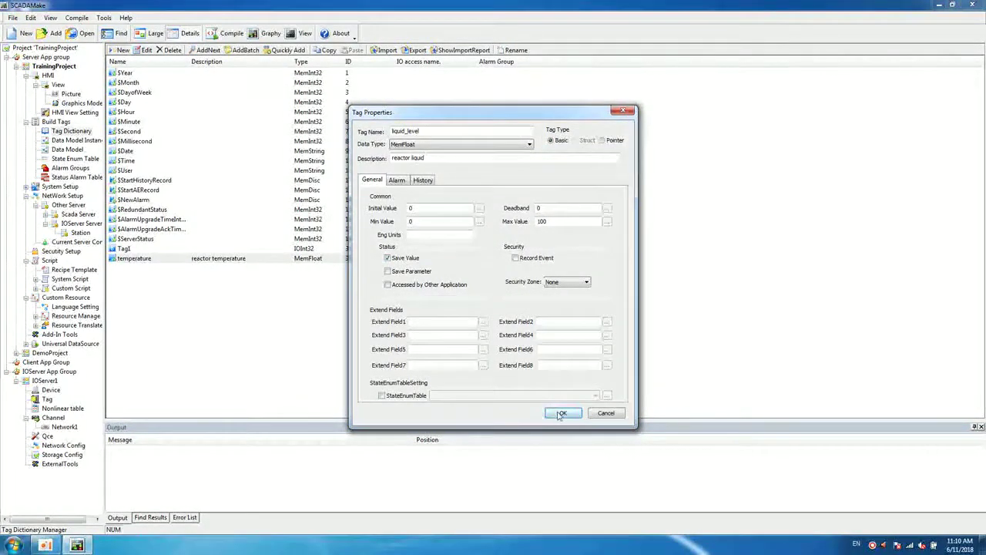
Start another new dictionary tag, name it valve_gate1, and set its data type to MemDisc.
{"action": "left_click", "coordinate": [122, 51]}
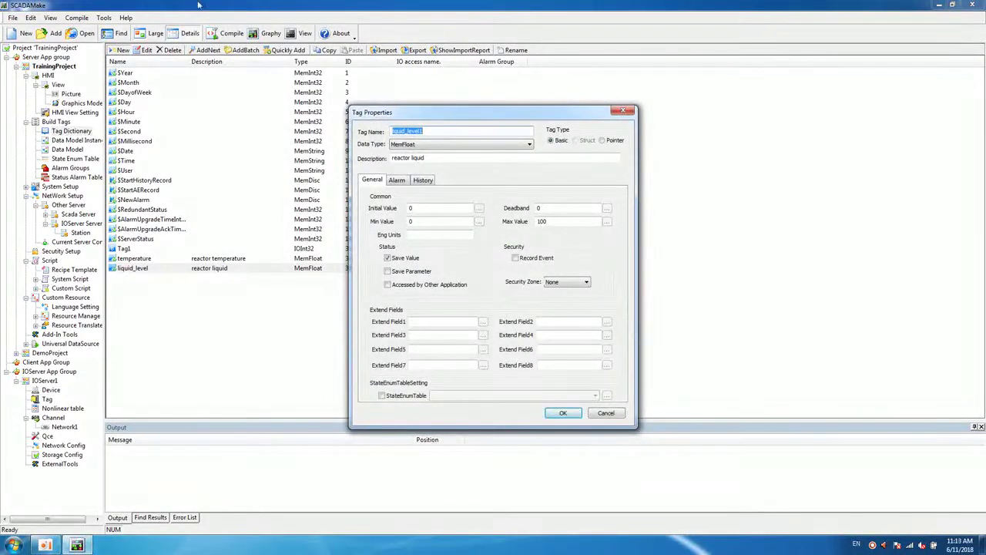
{"action": "type", "text": "val"}
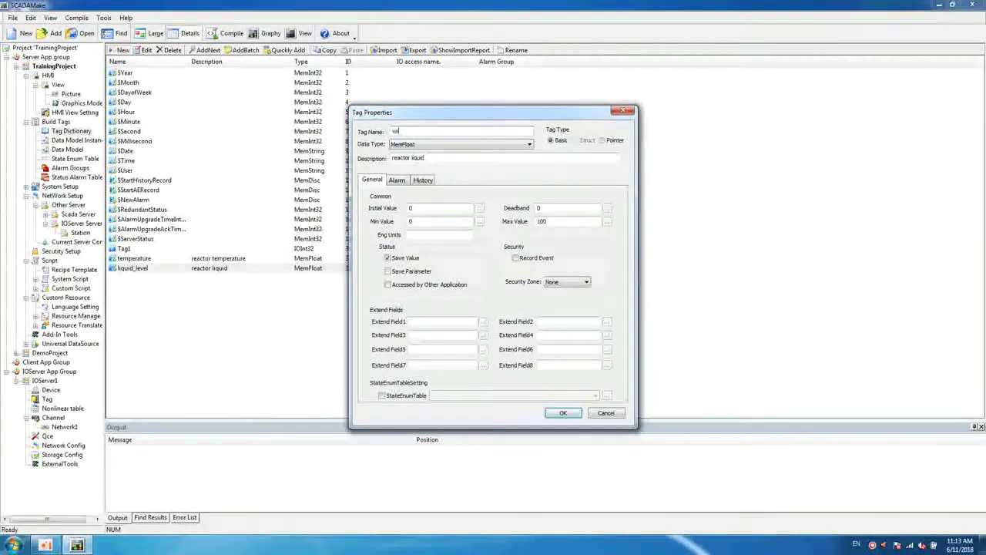
{"action": "type", "text": "ve"}
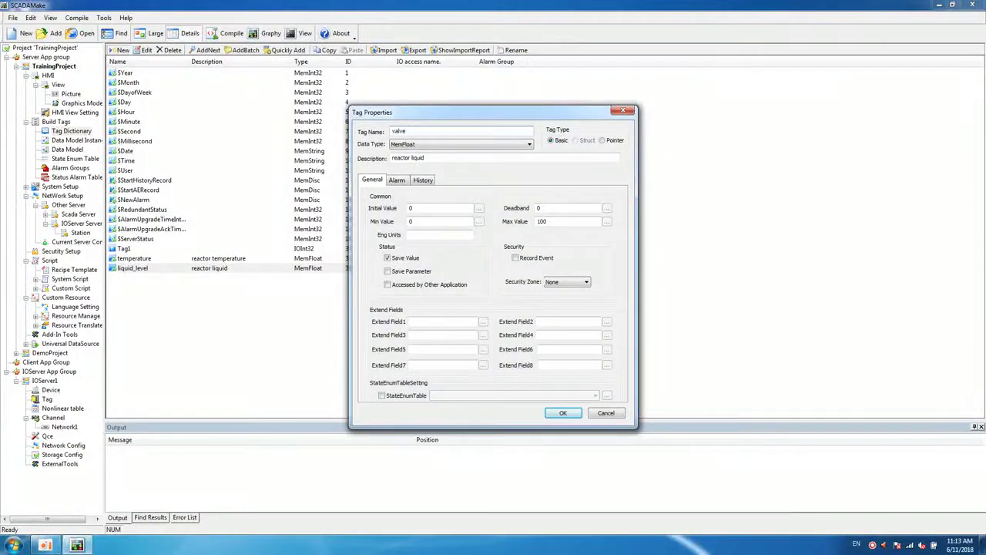
{"action": "type", "text": "_ga"}
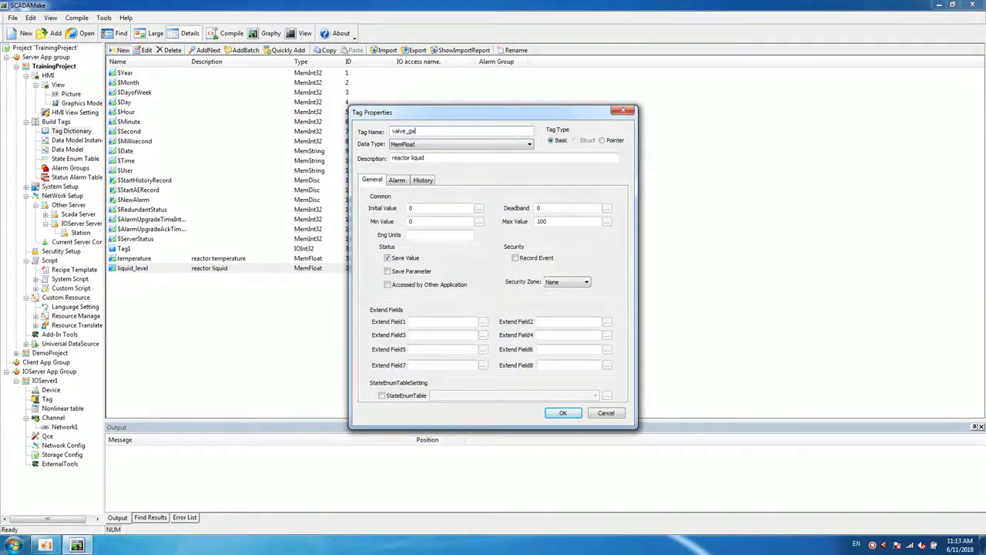
{"action": "type", "text": "te1"}
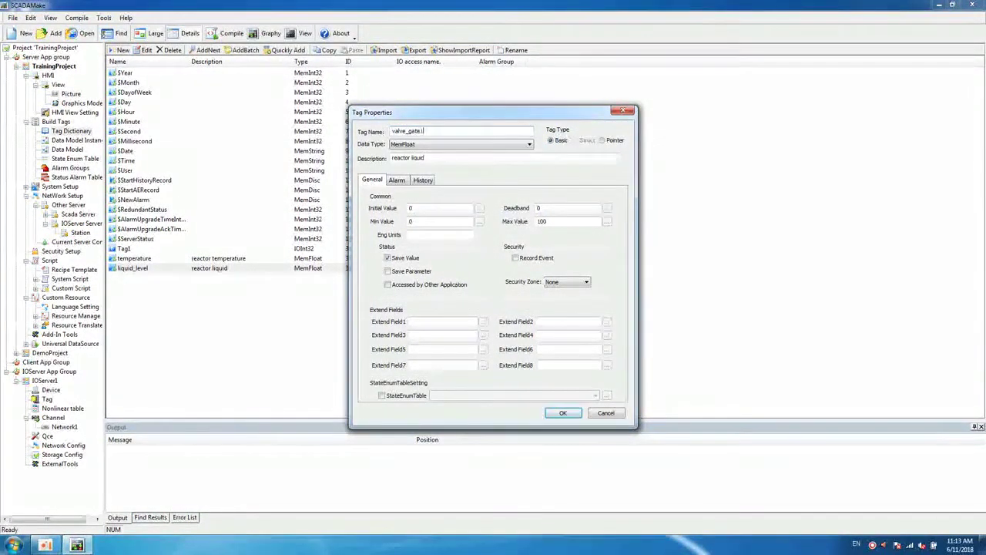
{"action": "left_click", "coordinate": [417, 146]}
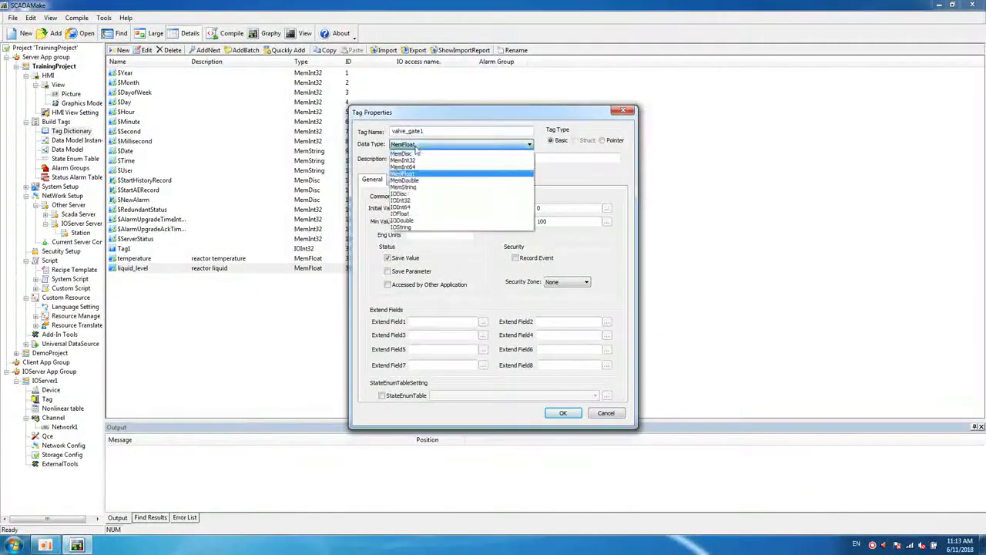
{"action": "left_click", "coordinate": [412, 154]}
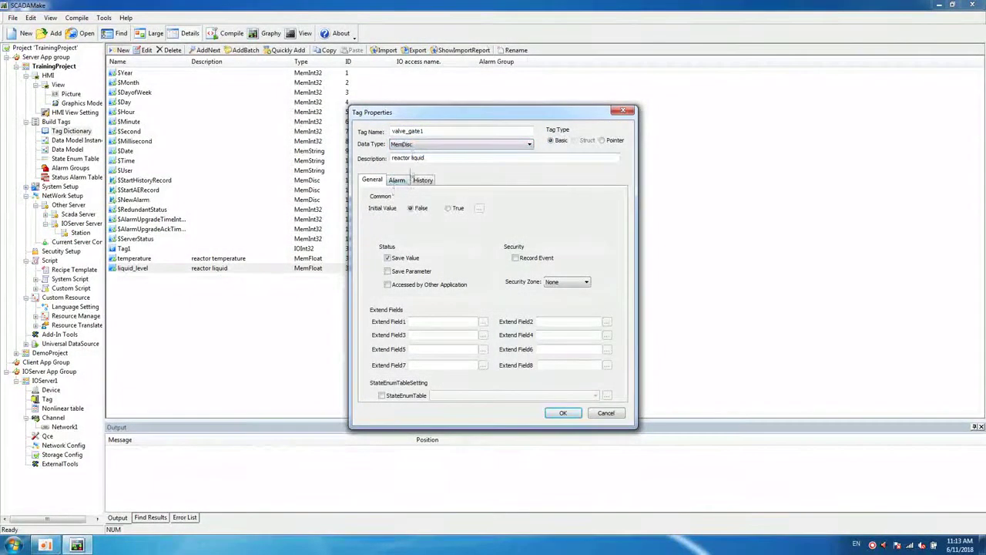
Describe the valve_gate1 tag as "reactor feed valve1" and finish creating it.
{"action": "left_click_drag", "start_coordinate": [425, 158], "coordinate": [391, 159]}
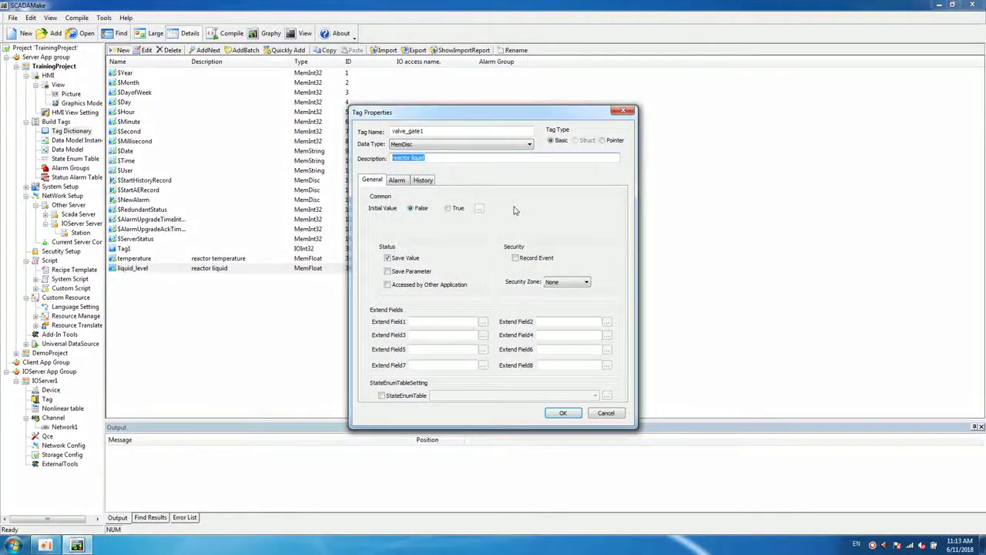
{"action": "type", "text": "reactor"}
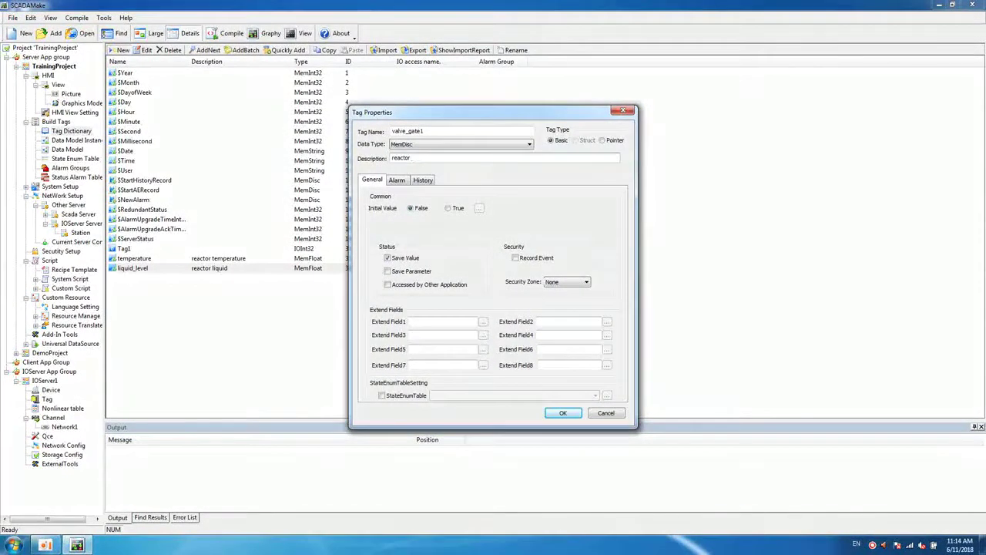
{"action": "type", "text": " feed valve1"}
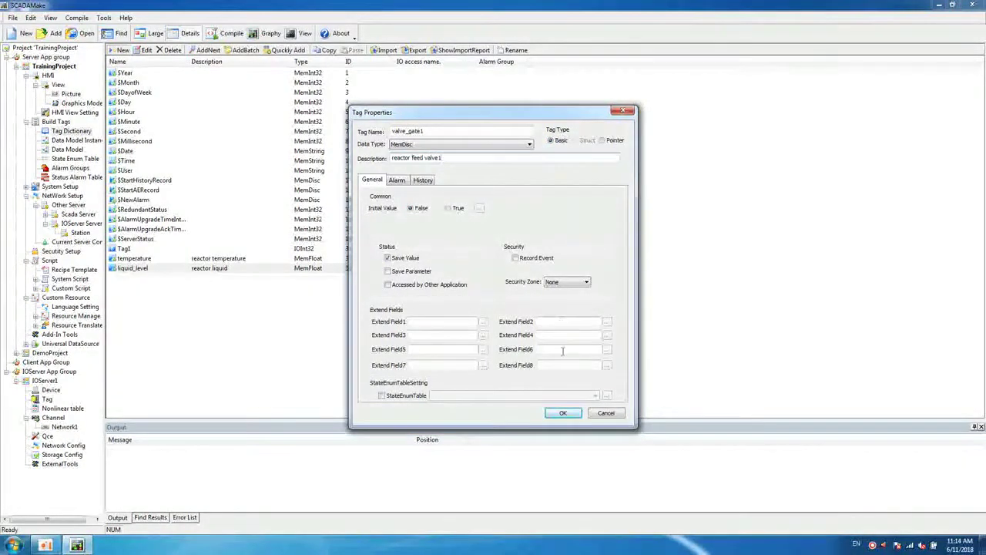
{"action": "left_click", "coordinate": [560, 415]}
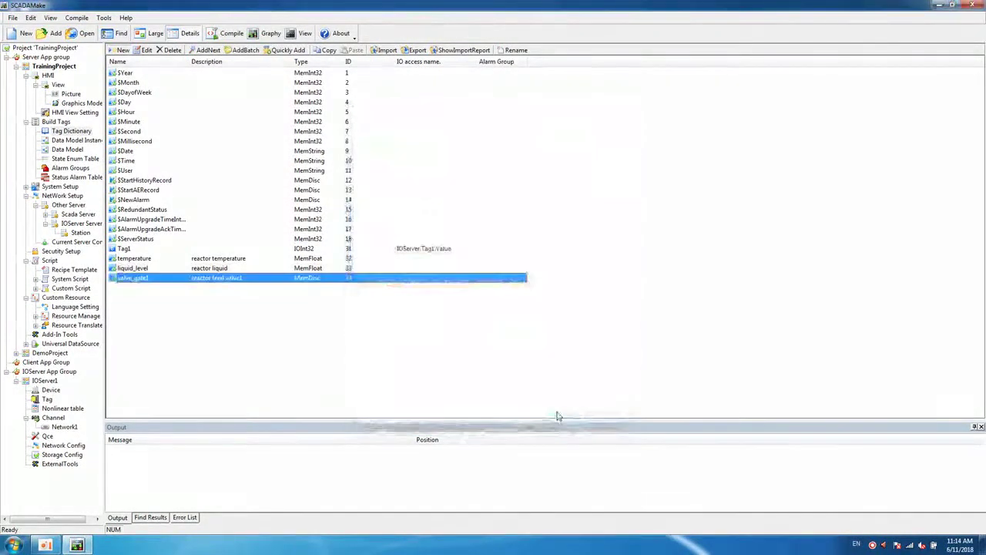
Create a MemDisc tag named valve_gate2 in the tag dictionary with the description "reactor feed valve2".
{"action": "left_click", "coordinate": [121, 50]}
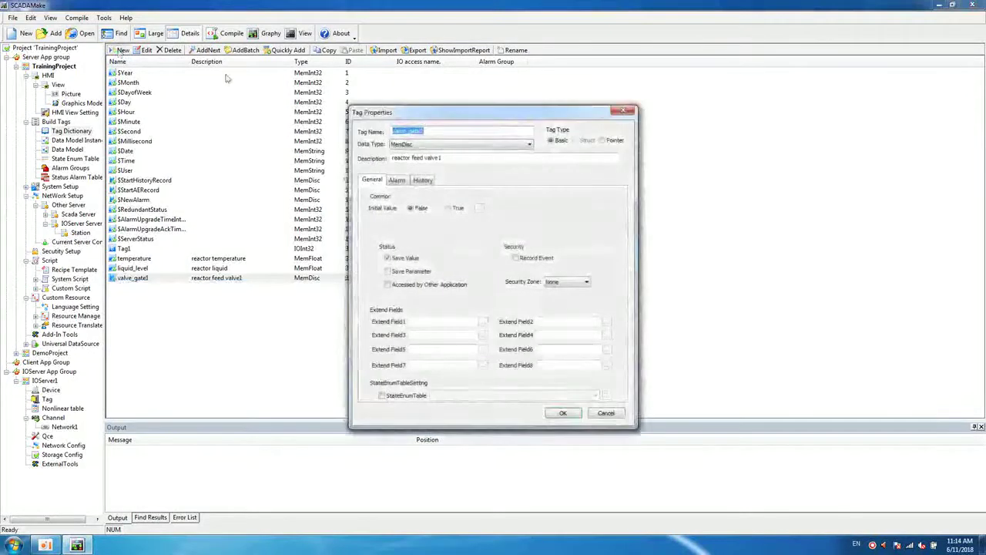
{"action": "left_click", "coordinate": [434, 131]}
{"action": "left_click", "coordinate": [449, 157]}
{"action": "key", "text": "BackSpace"}
{"action": "type", "text": "2"}
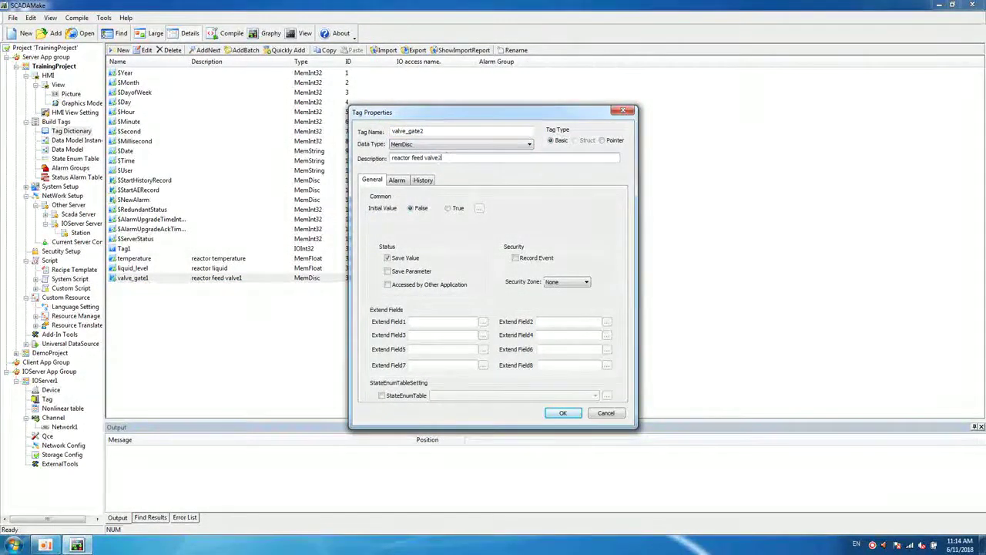
{"action": "left_click", "coordinate": [563, 413]}
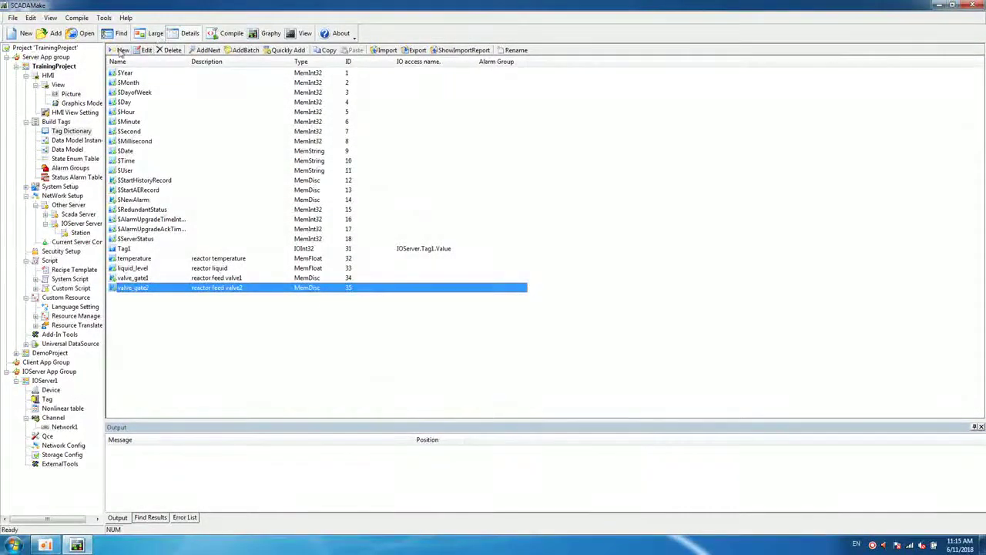
Create a MemDisc tag named valve_gate3 in the tag dictionary with the description "reactor discharge valve1".
{"action": "left_click", "coordinate": [144, 51]}
{"action": "key", "text": "End"}
{"action": "key", "text": "BackSpace"}
{"action": "type", "text": "3"}
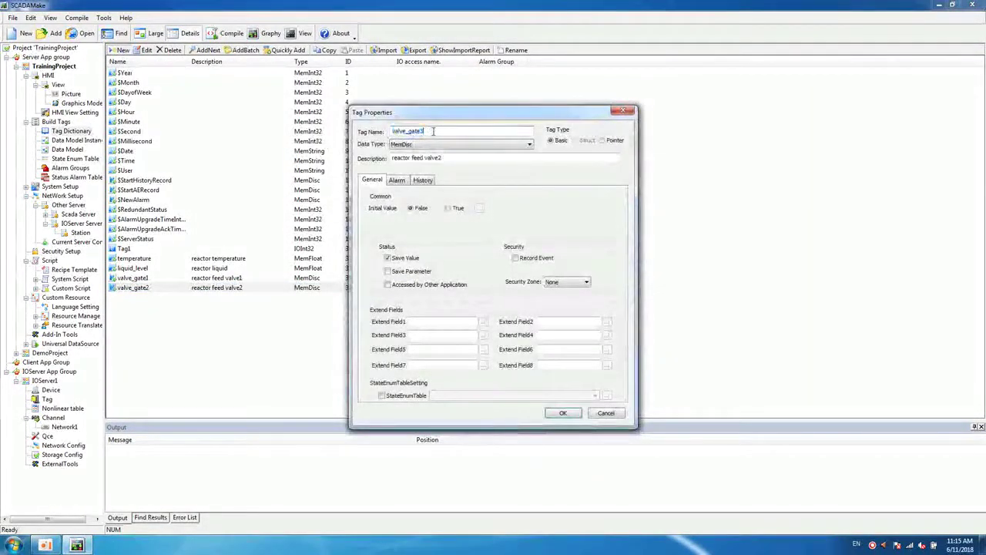
{"action": "double_click", "coordinate": [418, 158]}
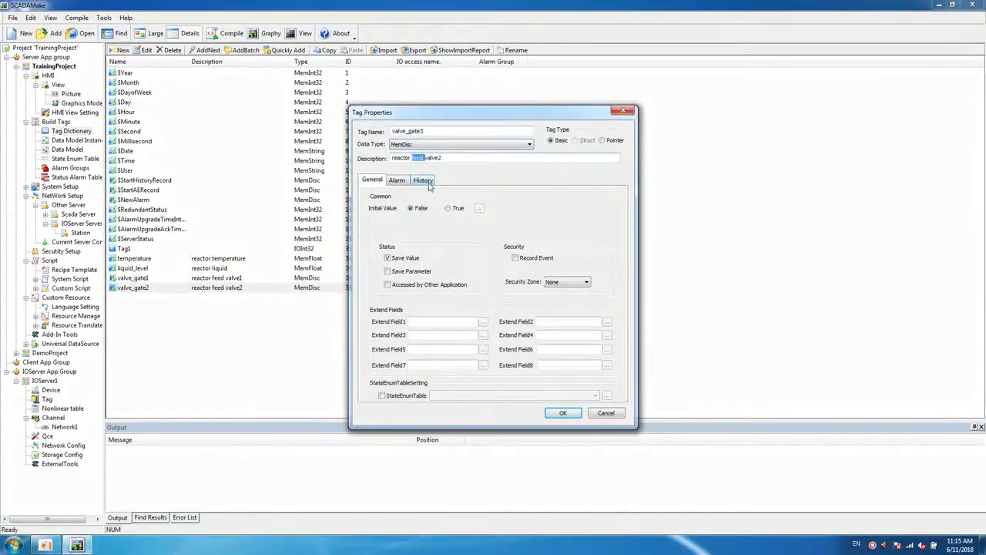
{"action": "type", "text": "dischar"}
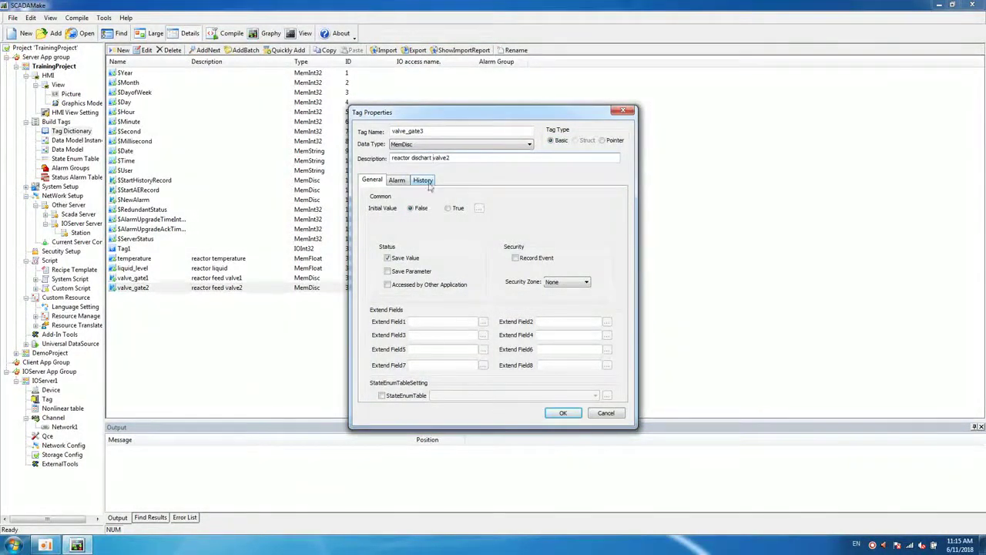
{"action": "key", "text": "BackSpace"}
{"action": "type", "text": "rge"}
{"action": "key", "text": "BackSpace"}
{"action": "type", "text": "1"}
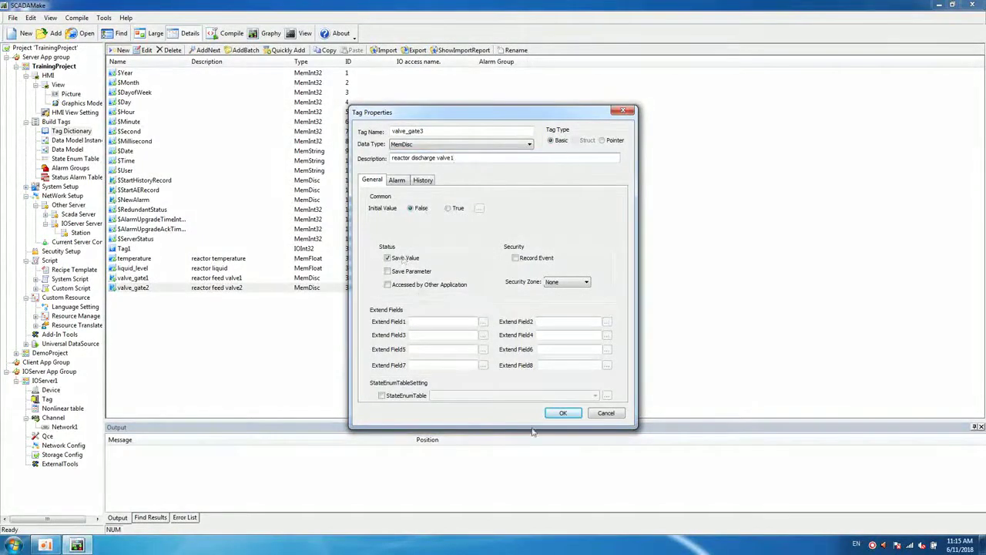
{"action": "left_click", "coordinate": [563, 413]}
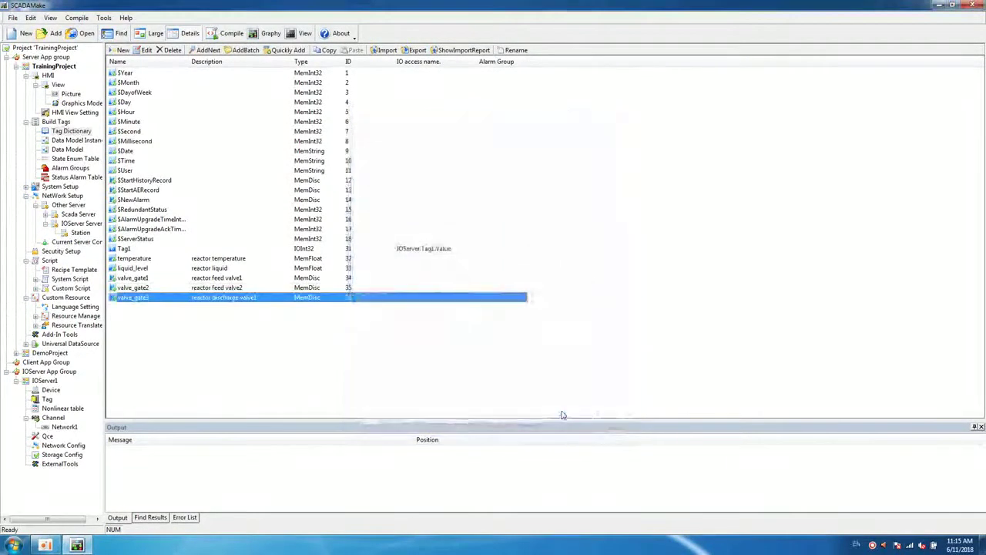
Change the description of the valve_gate3 tag to "reactor discharge valve".
{"action": "double_click", "coordinate": [289, 298]}
{"action": "left_click", "coordinate": [476, 159]}
{"action": "key", "text": "BackSpace"}
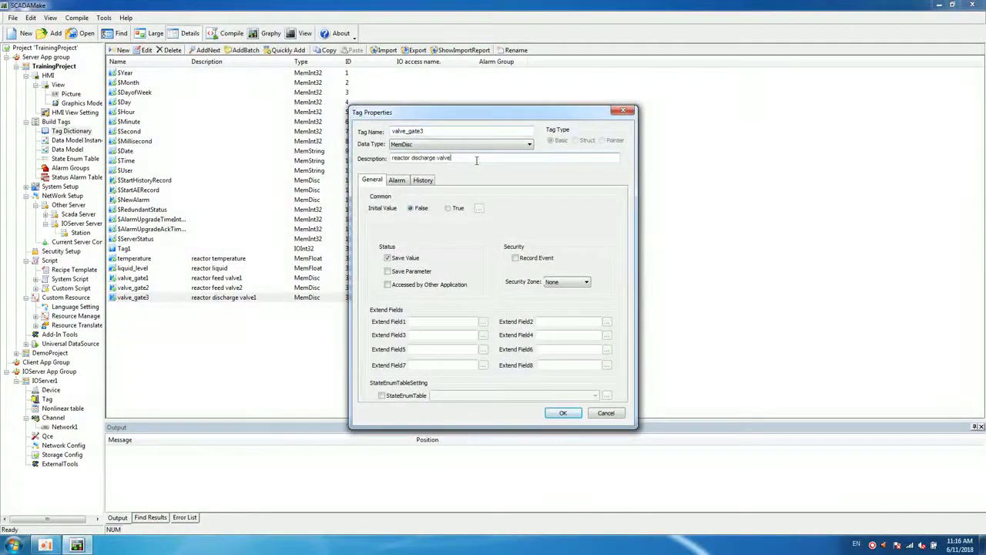
{"action": "left_click", "coordinate": [563, 415]}
Create a MemDisc tag named water_pump in the tag dictionary with the description "reactor discharge pump".
{"action": "double_click", "coordinate": [156, 299]}
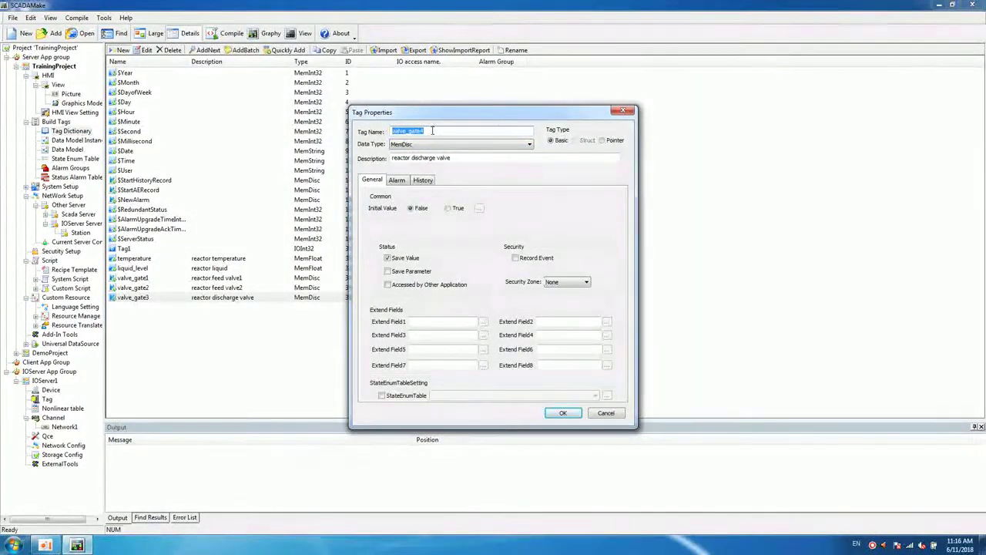
{"action": "key", "text": "BackSpace"}
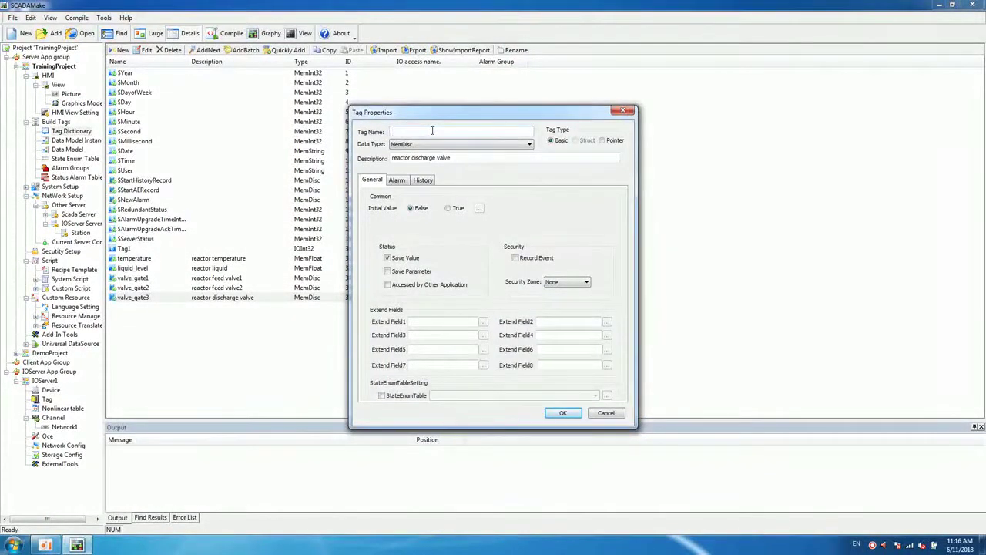
{"action": "type", "text": "wat"}
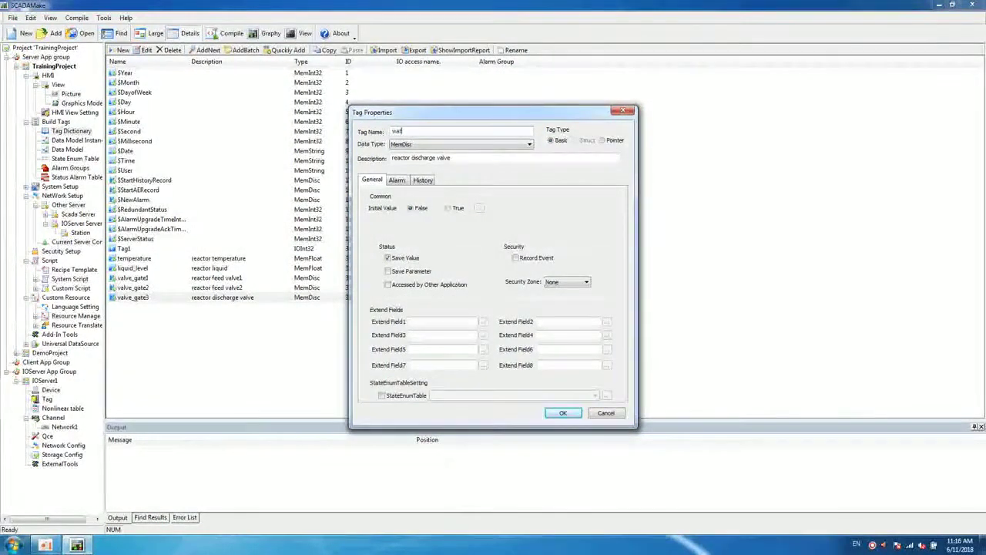
{"action": "type", "text": "er"}
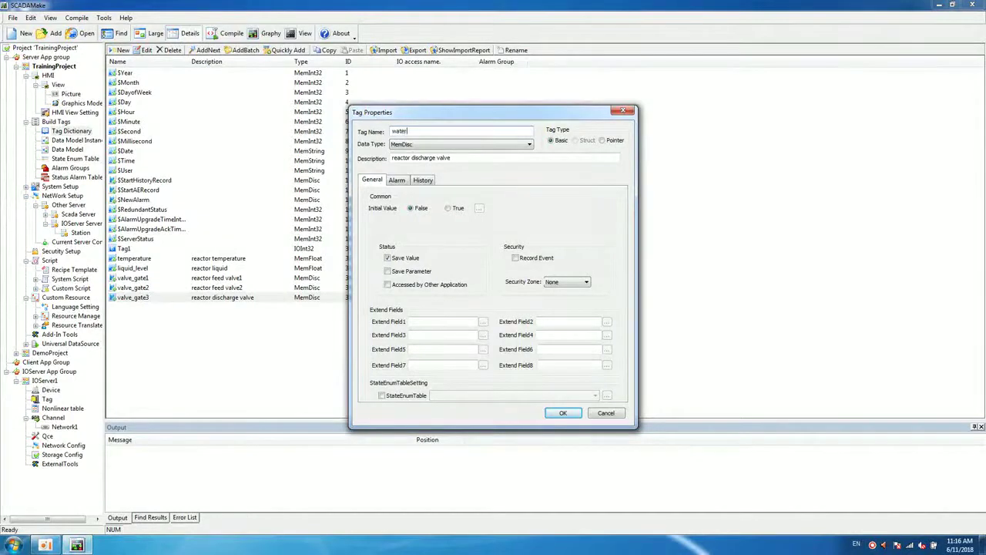
{"action": "type", "text": "_pump"}
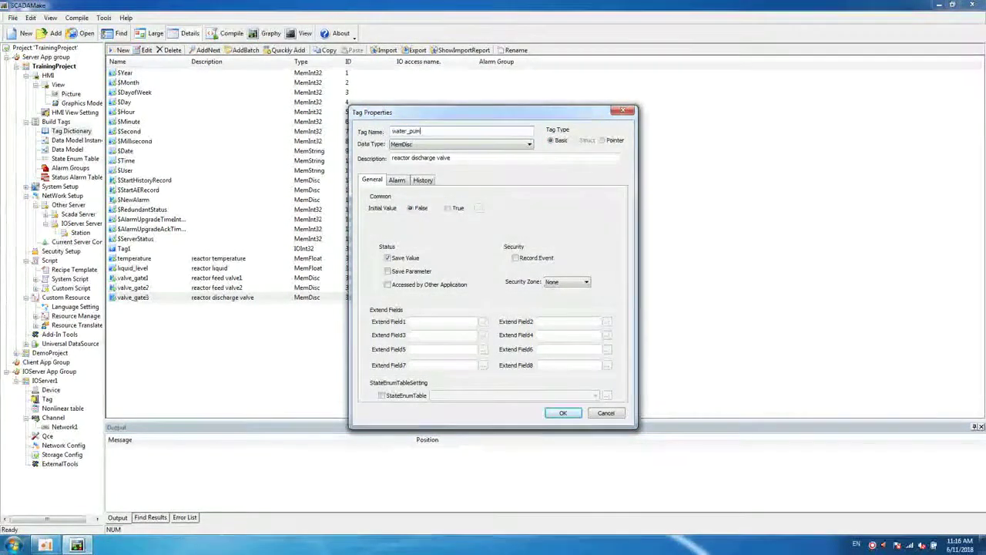
{"action": "double_click", "coordinate": [444, 157]}
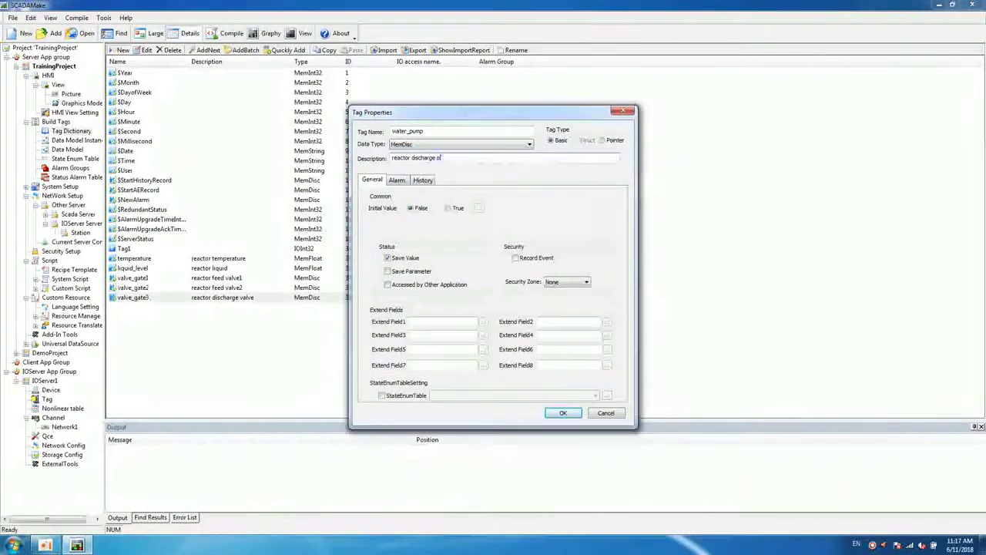
{"action": "type", "text": "pump"}
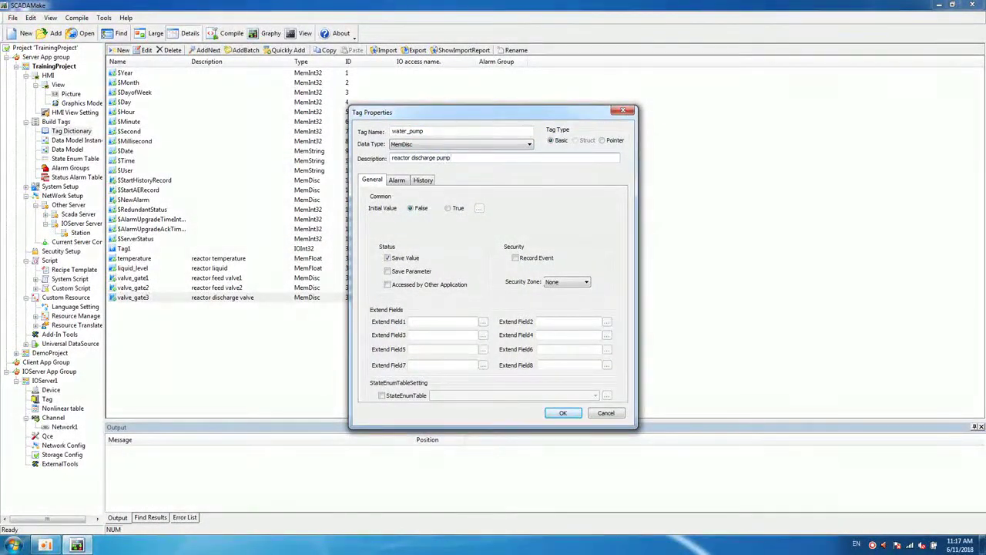
{"action": "left_click", "coordinate": [561, 413]}
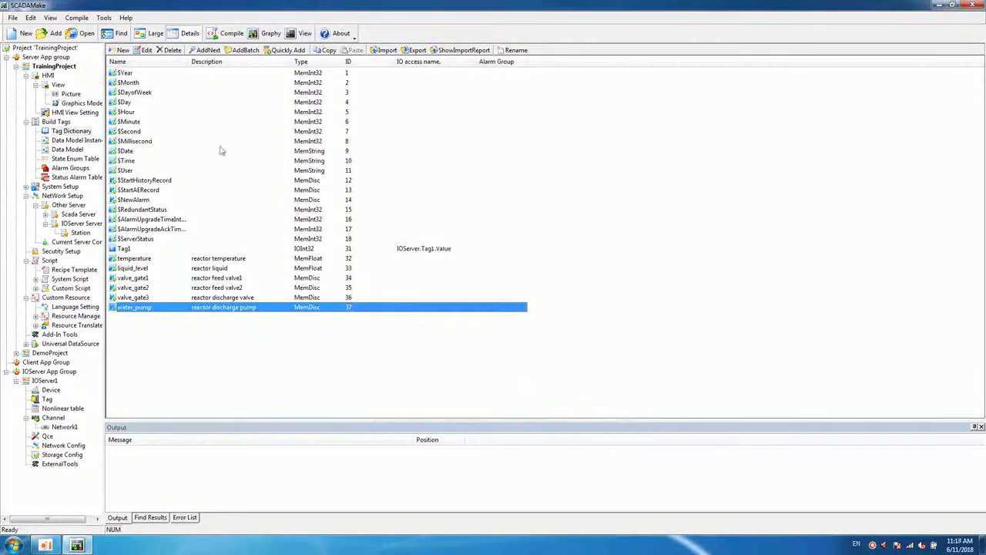
Create a MemDisc tag named Motor in the tag dictionary with the description "reactor motor".
{"action": "left_click", "coordinate": [143, 50]}
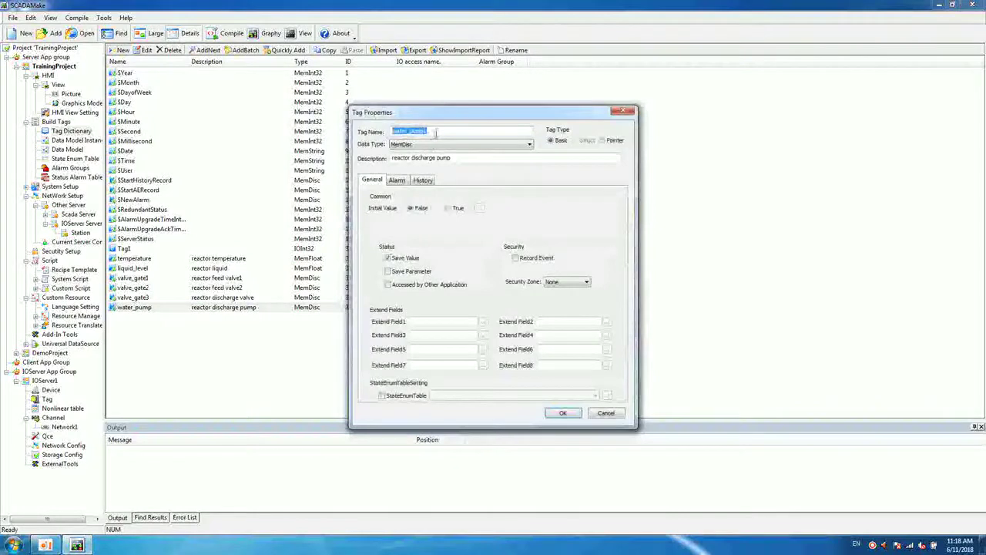
{"action": "type", "text": "Moto"}
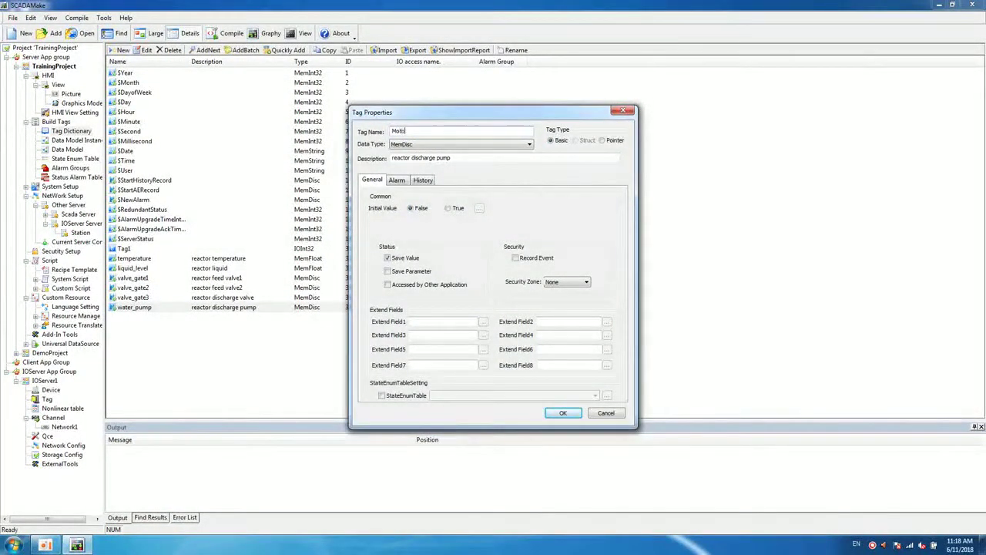
{"action": "type", "text": "r"}
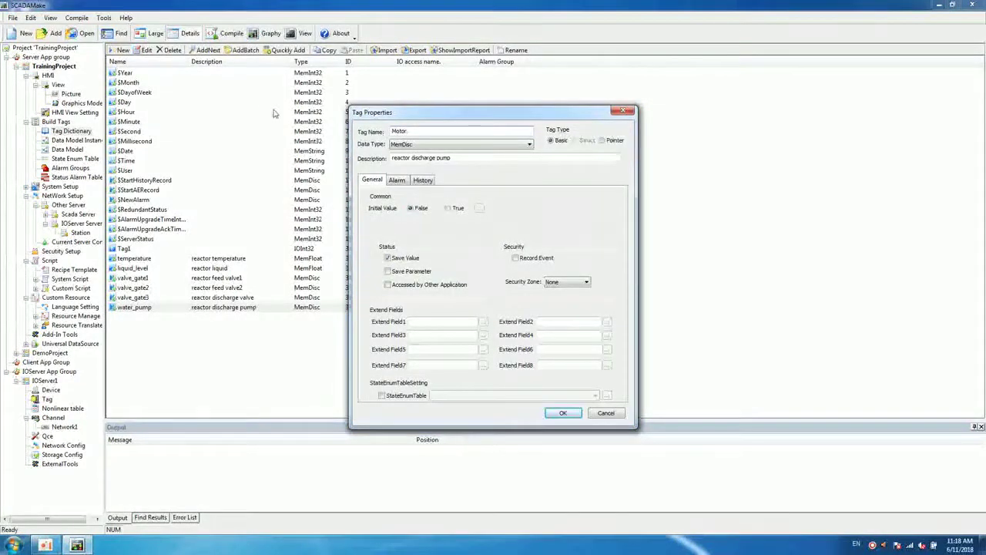
{"action": "left_click", "coordinate": [461, 158]}
{"action": "key", "text": "ctrl+shift+Left"}
{"action": "key", "text": "ctrl+shift+Left"}
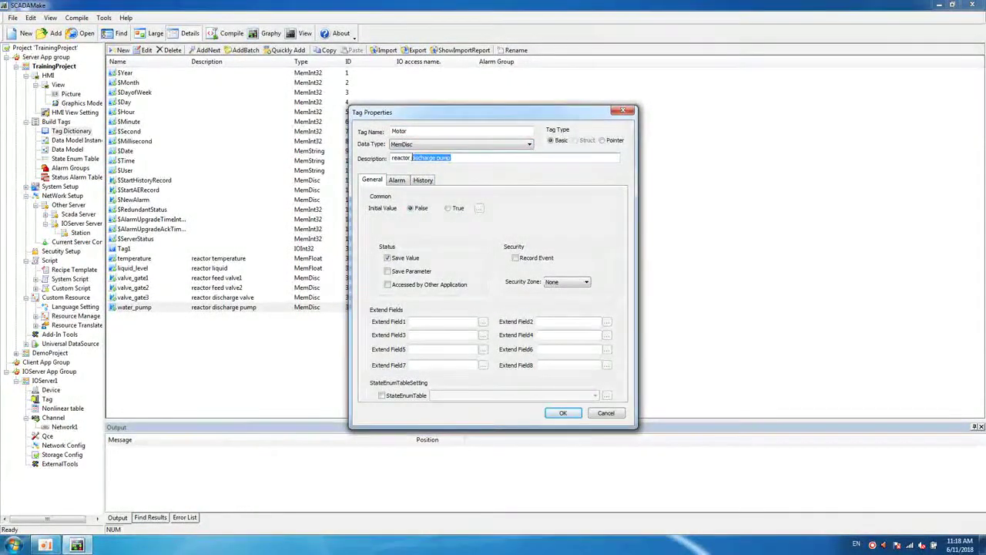
{"action": "type", "text": "motor"}
{"action": "left_click", "coordinate": [563, 413]}
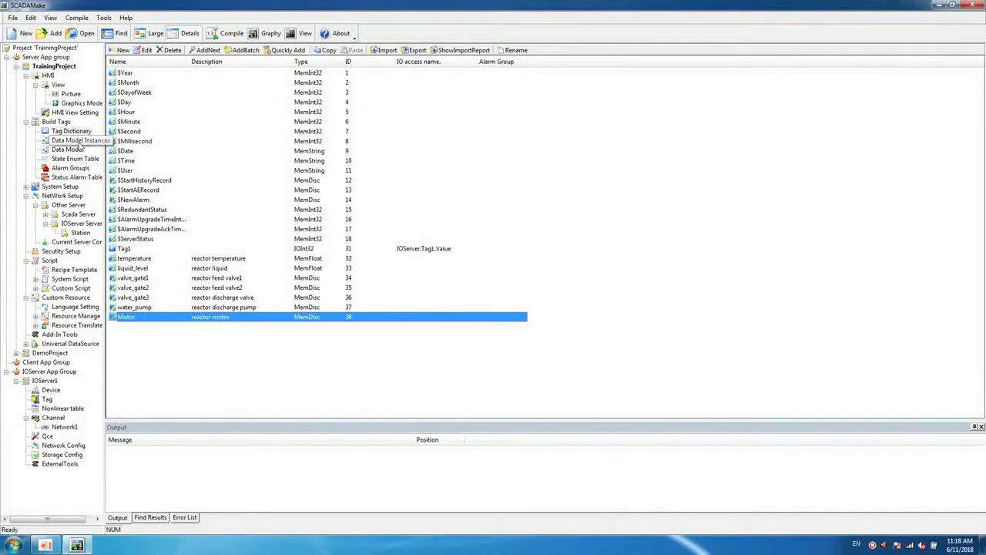
Create a new data model named Control in TrainingProject without a password.
{"action": "left_click", "coordinate": [75, 151]}
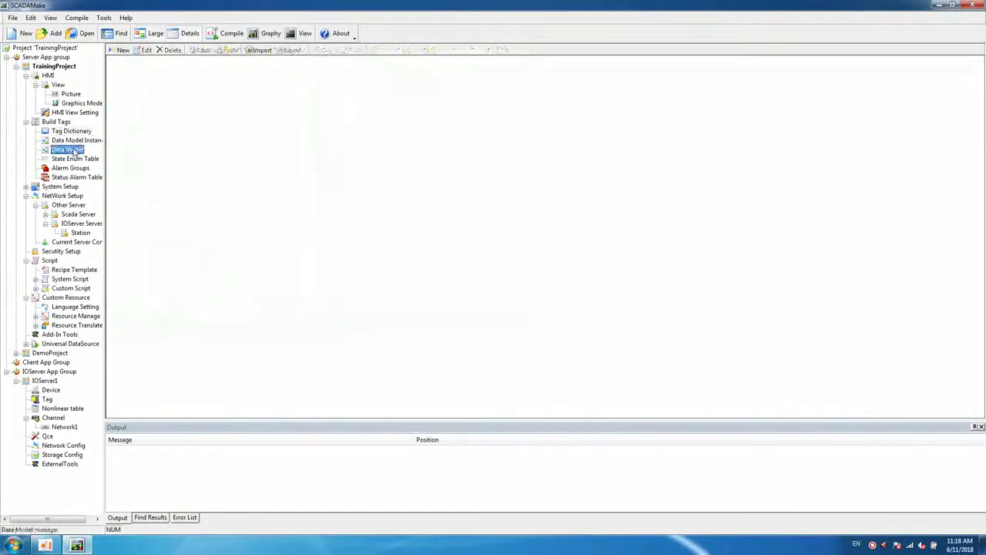
{"action": "left_click", "coordinate": [122, 51]}
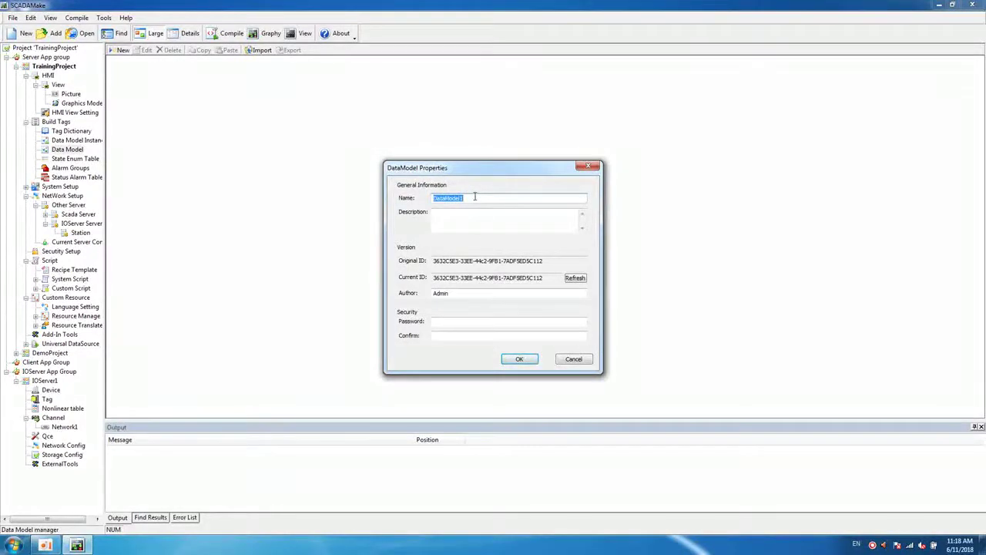
{"action": "type", "text": "Control"}
{"action": "left_click", "coordinate": [442, 322]}
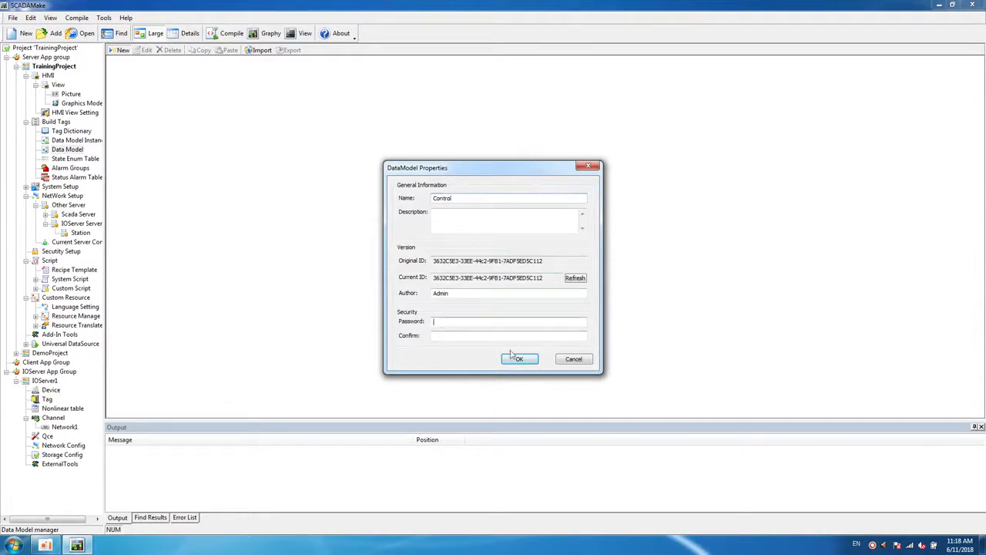
{"action": "left_click", "coordinate": [517, 360]}
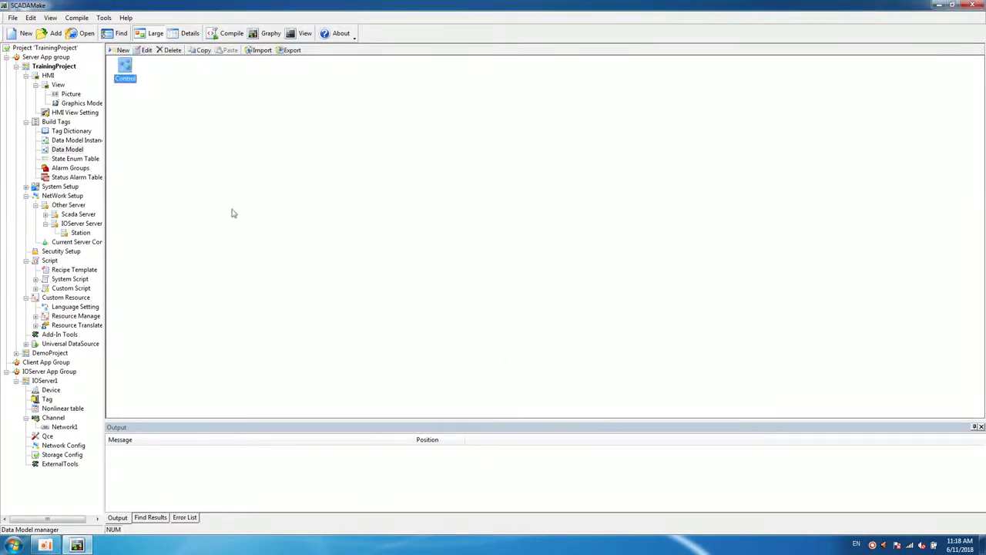
Start a new parameter in the Control data model, named HiLimit and described as "liquid High limit".
{"action": "left_click", "coordinate": [144, 50]}
{"action": "left_click", "coordinate": [345, 229]}
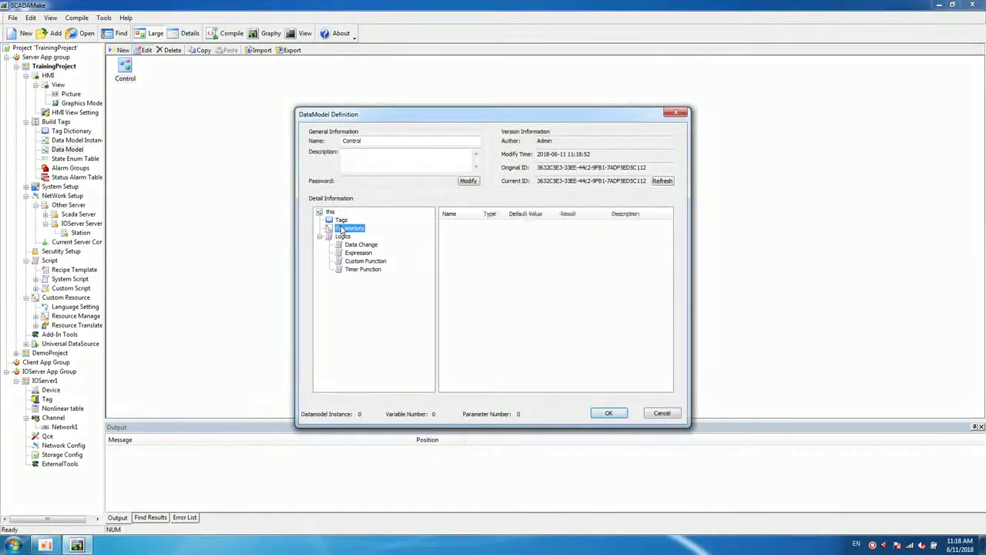
{"action": "right_click", "coordinate": [467, 245]}
{"action": "left_click", "coordinate": [481, 251]}
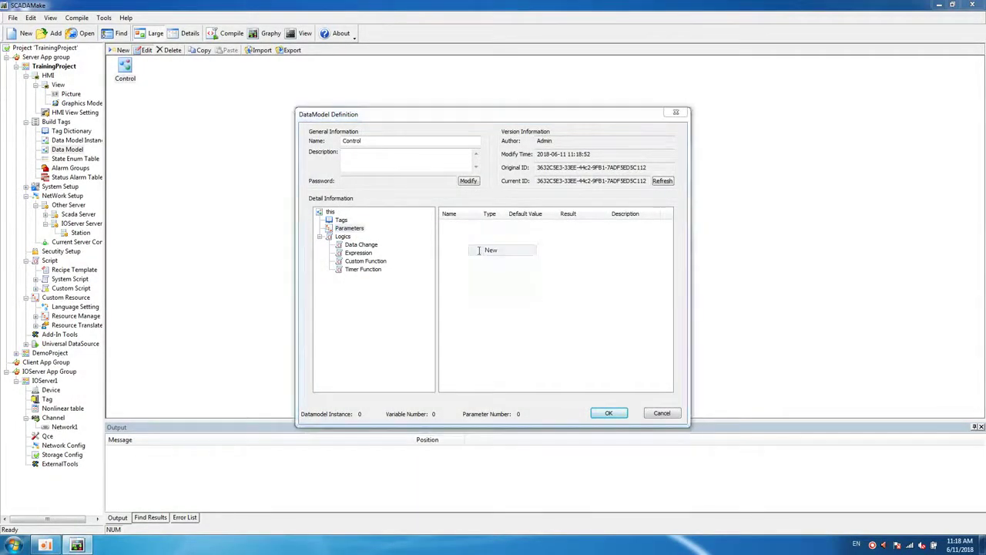
{"action": "type", "text": "H"}
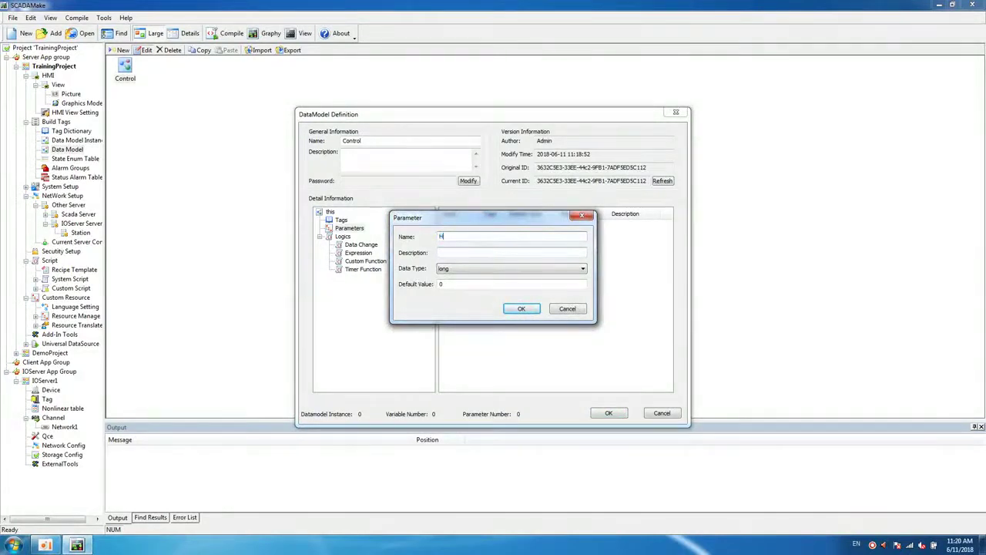
{"action": "type", "text": "iLimit"}
{"action": "left_click", "coordinate": [470, 252]}
{"action": "type", "text": "liquid"}
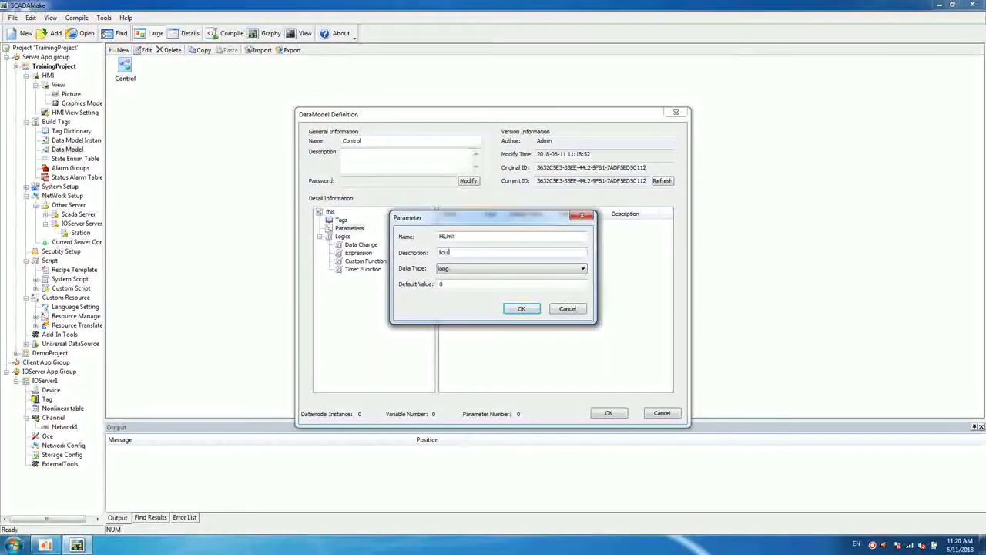
{"action": "type", "text": " High"}
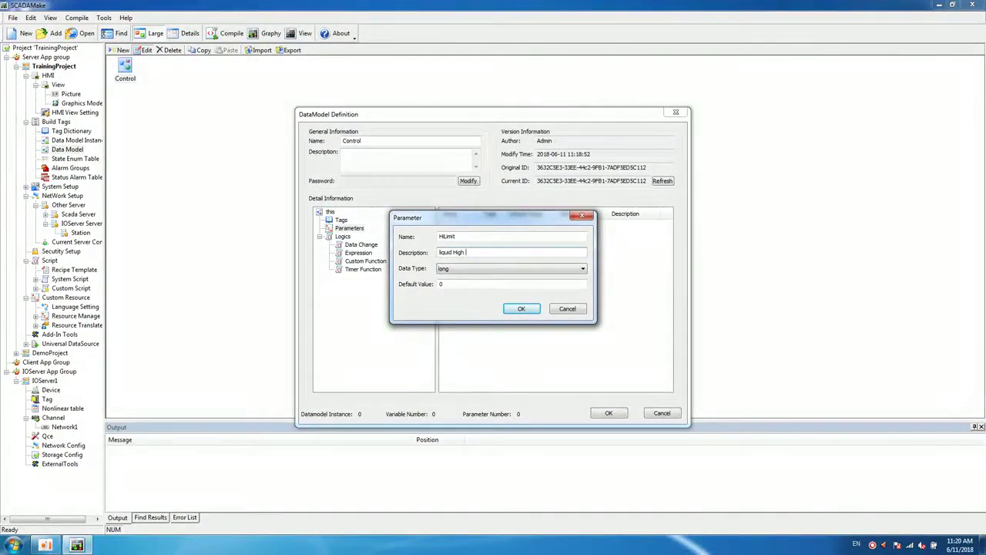
{"action": "type", "text": "limit"}
Set the HiLimit parameter's data type to float and its default value to 95.5, and finish creating it.
{"action": "left_click", "coordinate": [504, 270]}
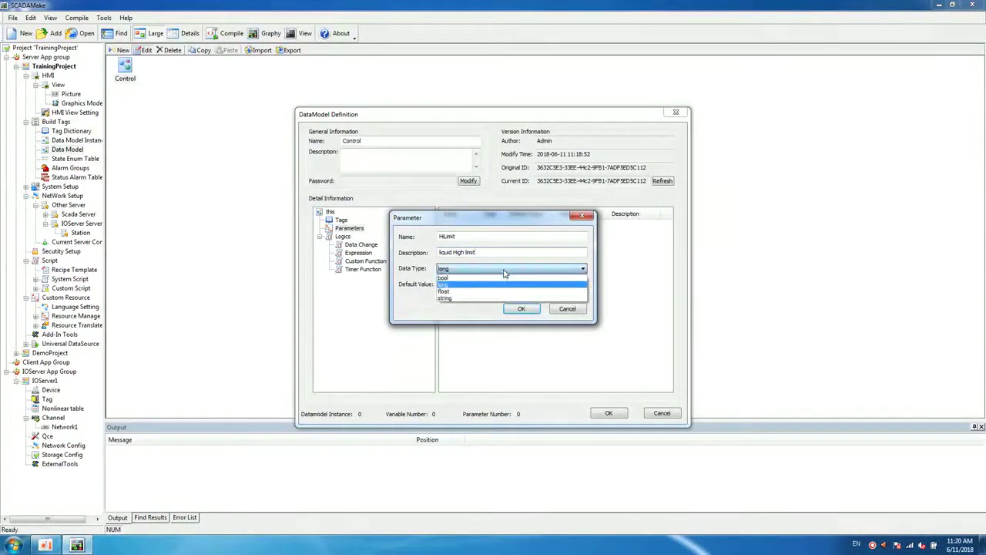
{"action": "left_click", "coordinate": [445, 292]}
{"action": "double_click", "coordinate": [455, 284]}
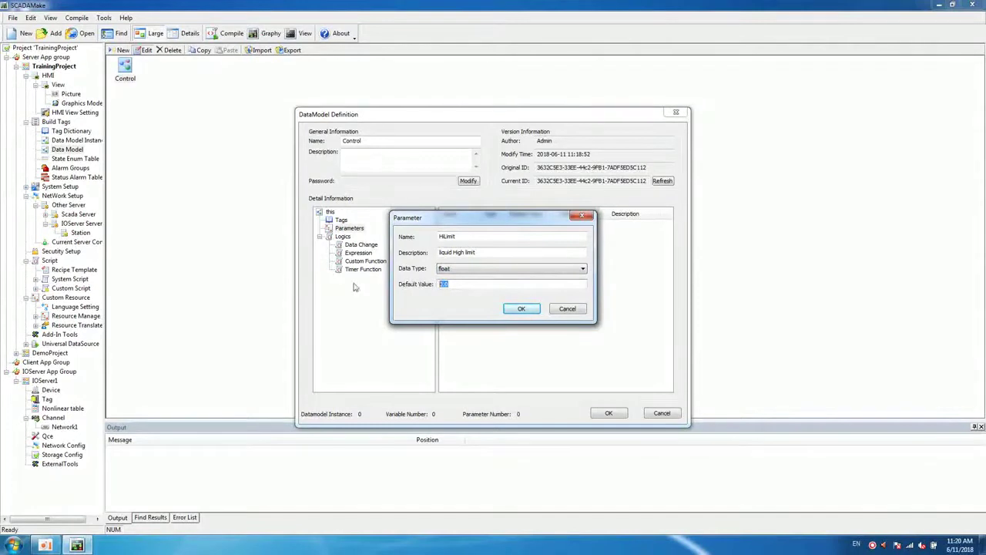
{"action": "type", "text": "95.5"}
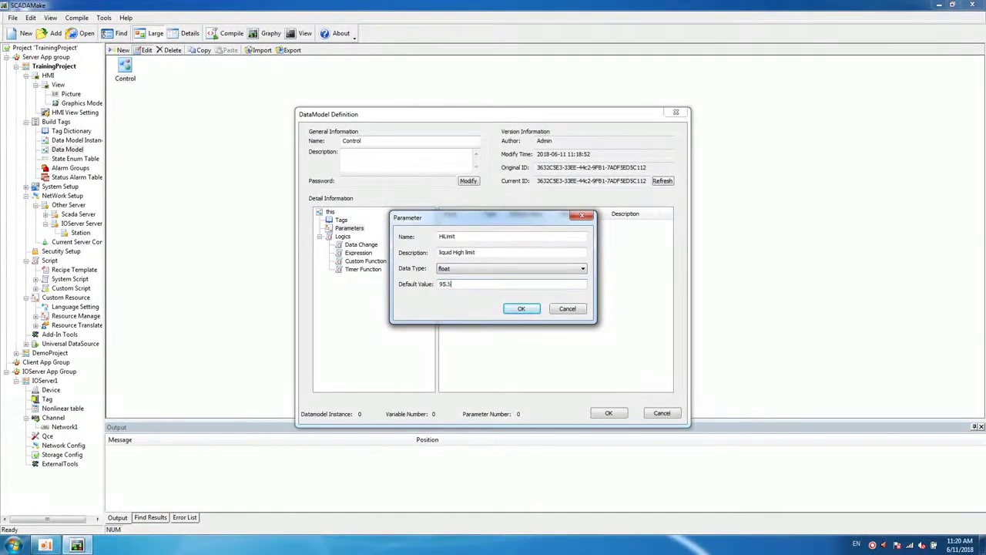
{"action": "left_click", "coordinate": [521, 309]}
Start another parameter in the Control data model, named LoLimit and described as "liquid Low Limit".
{"action": "right_click", "coordinate": [475, 262]}
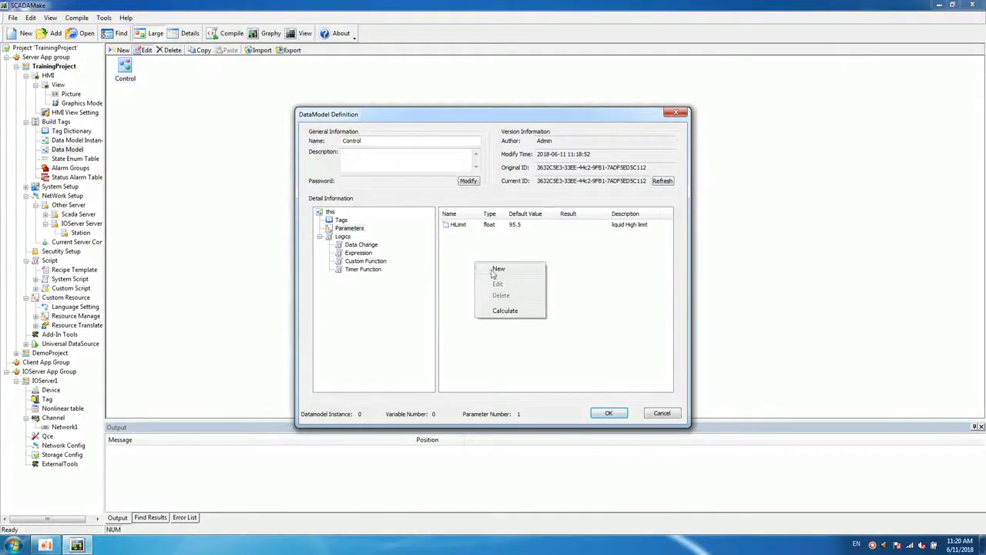
{"action": "left_click", "coordinate": [498, 269]}
{"action": "left_click", "coordinate": [474, 236]}
{"action": "left_click_drag", "start_coordinate": [474, 236], "coordinate": [423, 241]}
{"action": "type", "text": "LoL"}
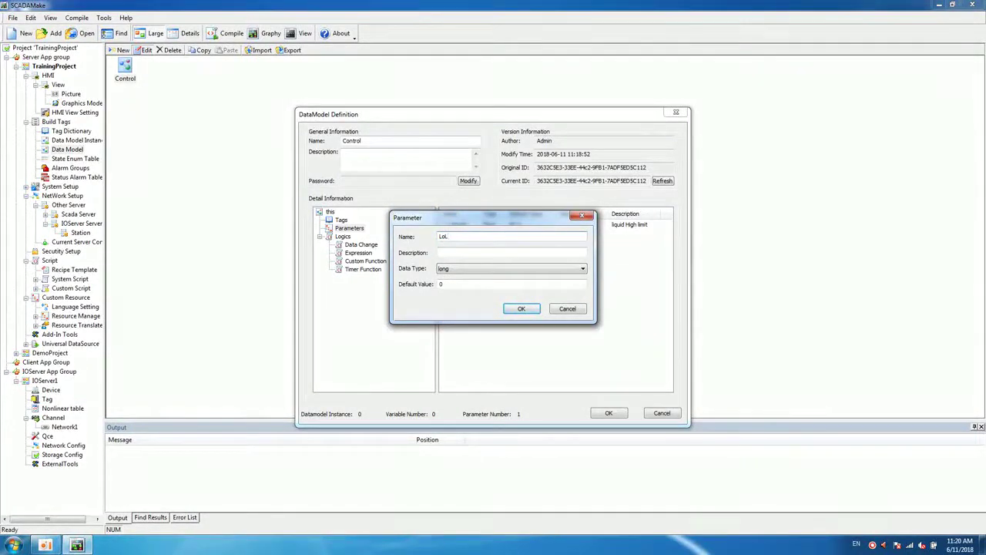
{"action": "type", "text": "w"}
{"action": "left_click", "coordinate": [471, 252]}
{"action": "type", "text": "l"}
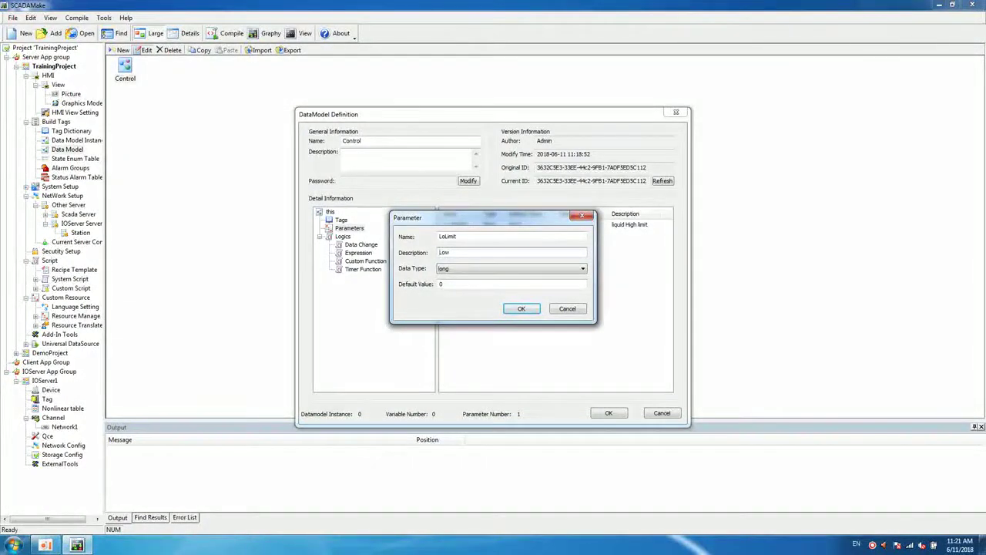
{"action": "type", "text": "li"}
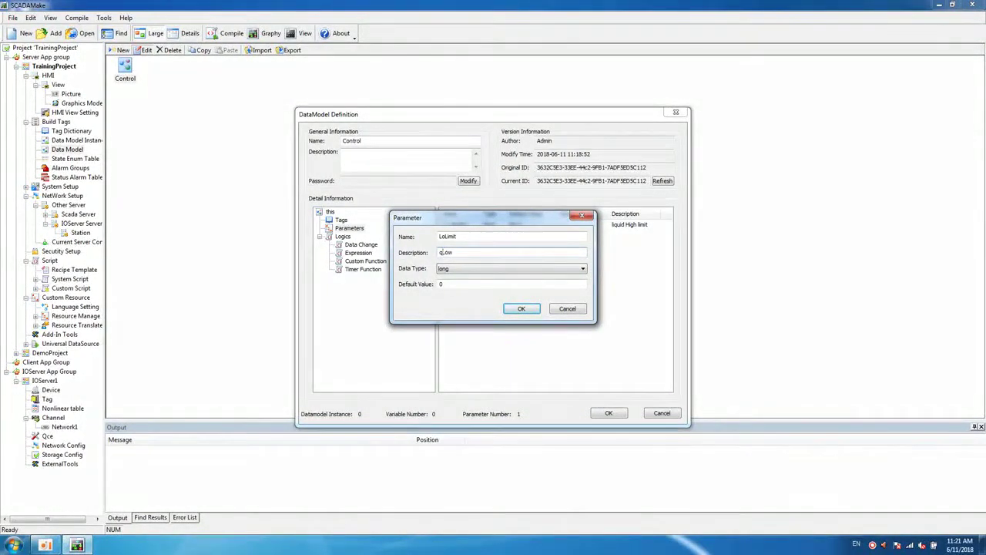
{"action": "key", "text": "BackSpace"}
{"action": "key", "text": "BackSpace"}
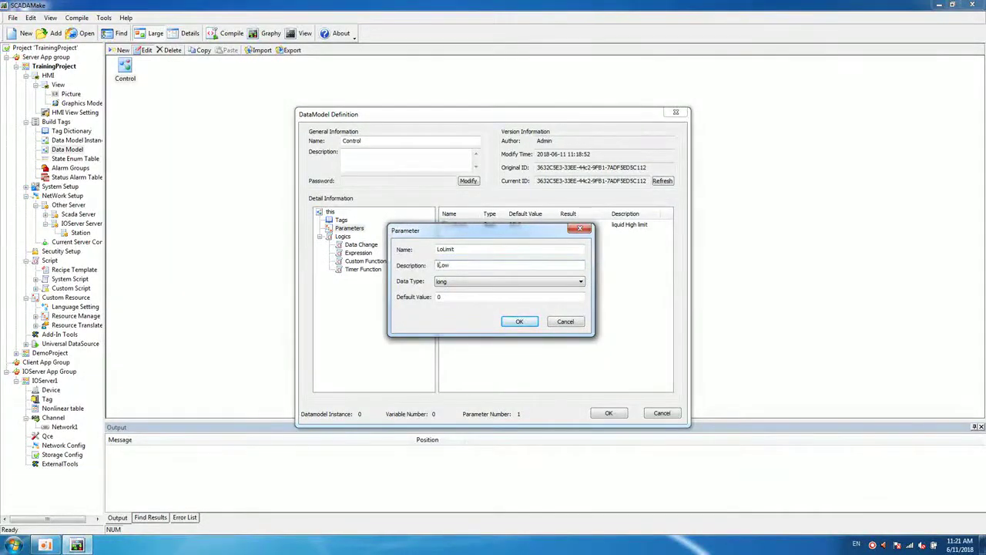
{"action": "type", "text": "liquid Low Limit"}
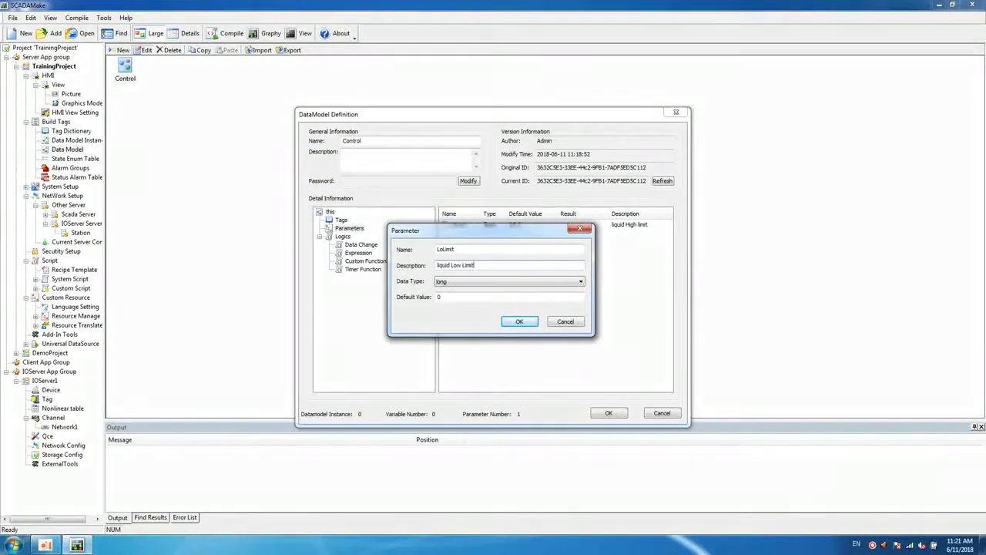
Set the LoLimit parameter's data type to float and its default value to 15.5, and finish creating it.
{"action": "left_click", "coordinate": [453, 282]}
{"action": "left_click", "coordinate": [451, 304]}
{"action": "type", "text": "15.5"}
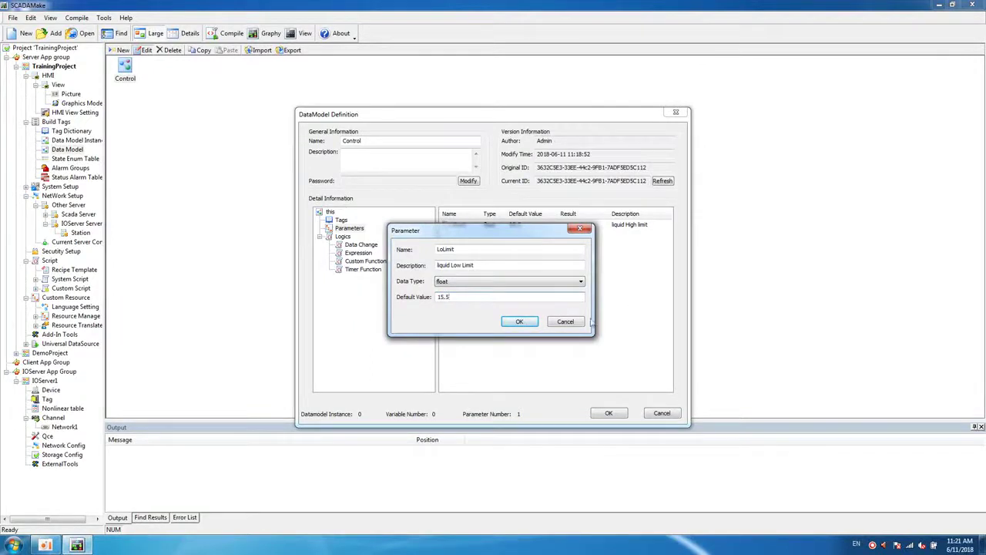
{"action": "left_click", "coordinate": [520, 322]}
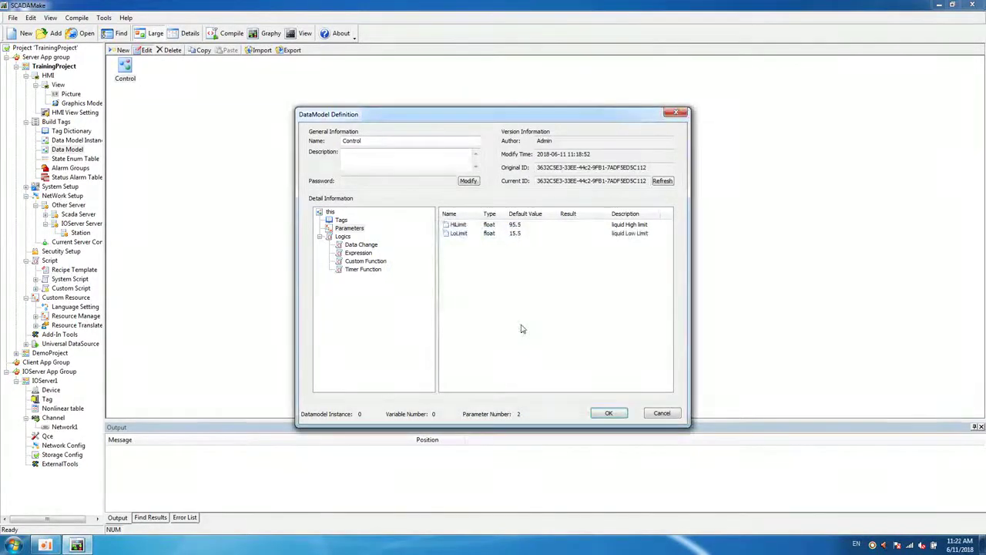
Start a new tag in the Control data model and name it liquid_level.
{"action": "left_click", "coordinate": [341, 220]}
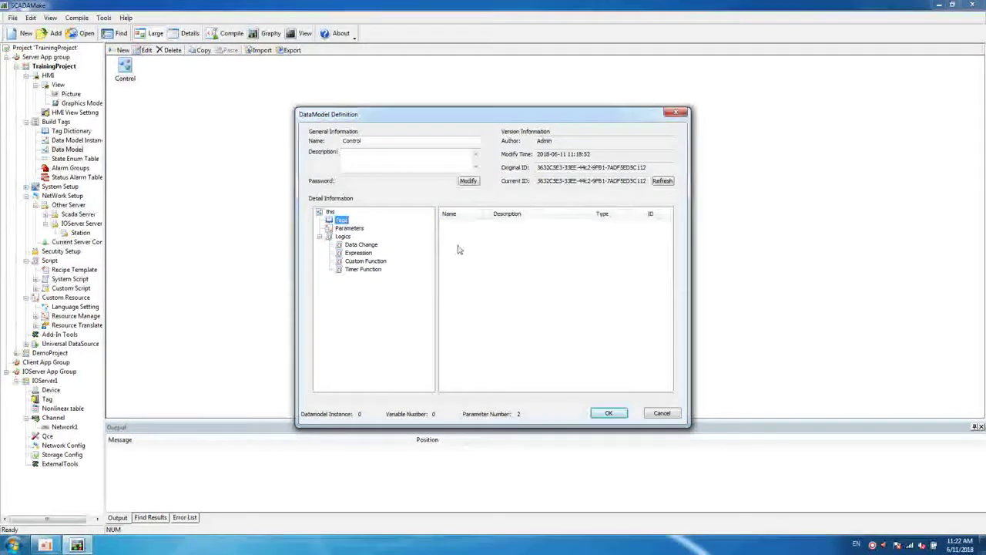
{"action": "right_click", "coordinate": [468, 243]}
{"action": "left_click", "coordinate": [491, 250]}
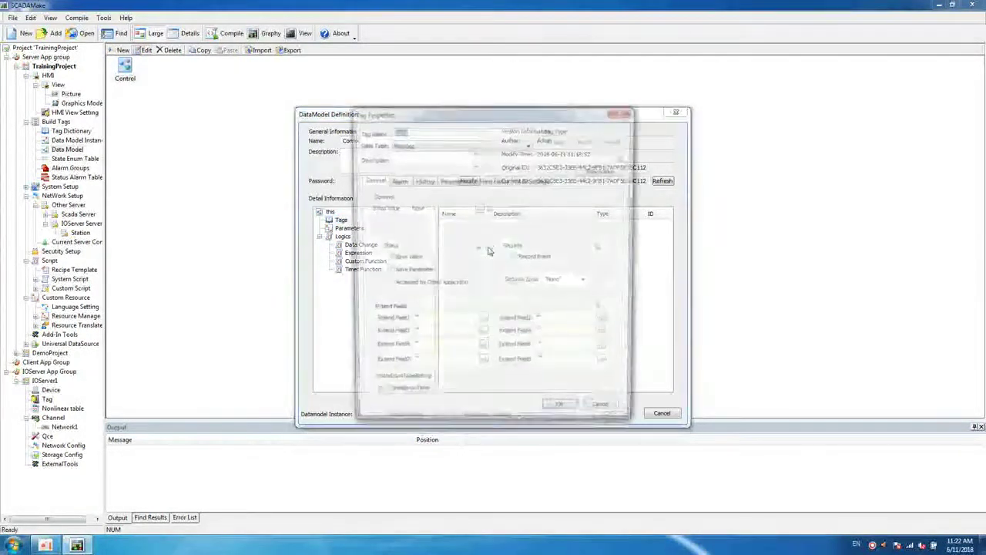
{"action": "key", "text": "BackSpace"}
{"action": "type", "text": "loquid"}
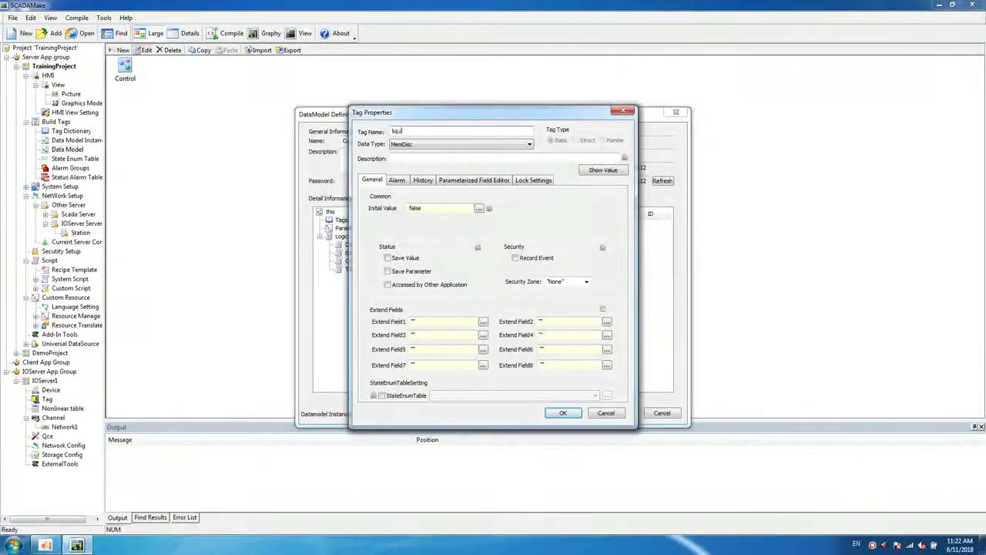
{"action": "type", "text": "_le"}
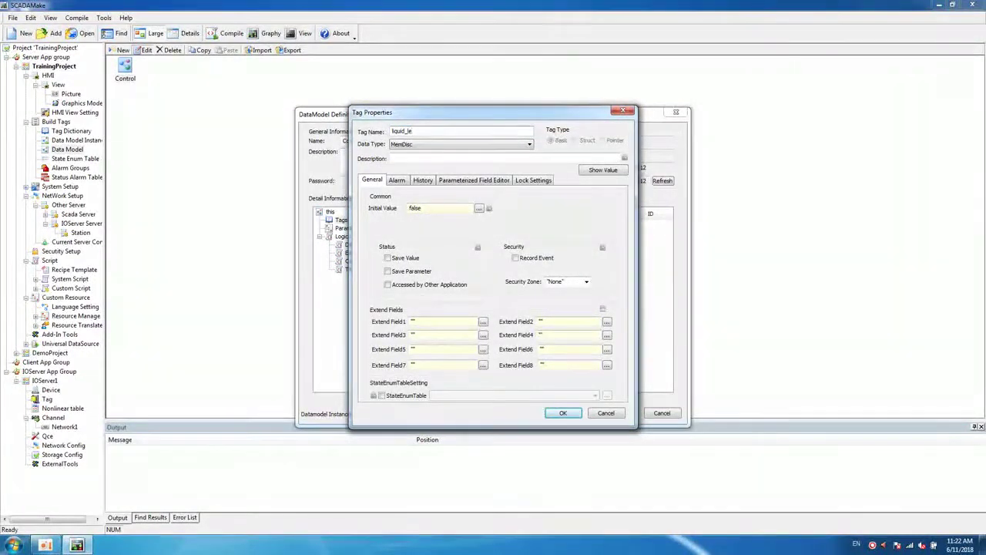
{"action": "type", "text": "vel"}
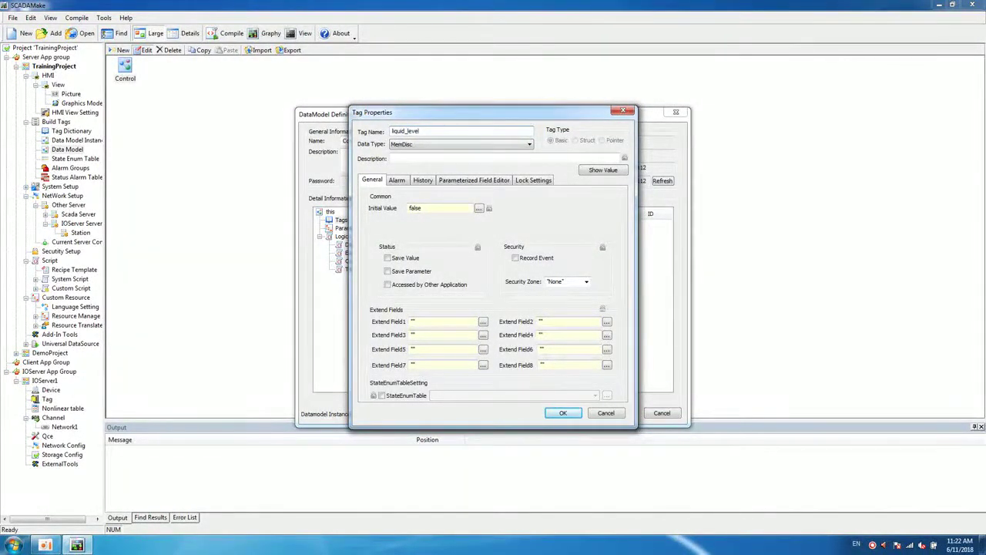
Set the liquid_level tag to MemFloat with description "liquid level" and a maximum value of 100, and enable saving its value.
{"action": "left_click", "coordinate": [423, 147]}
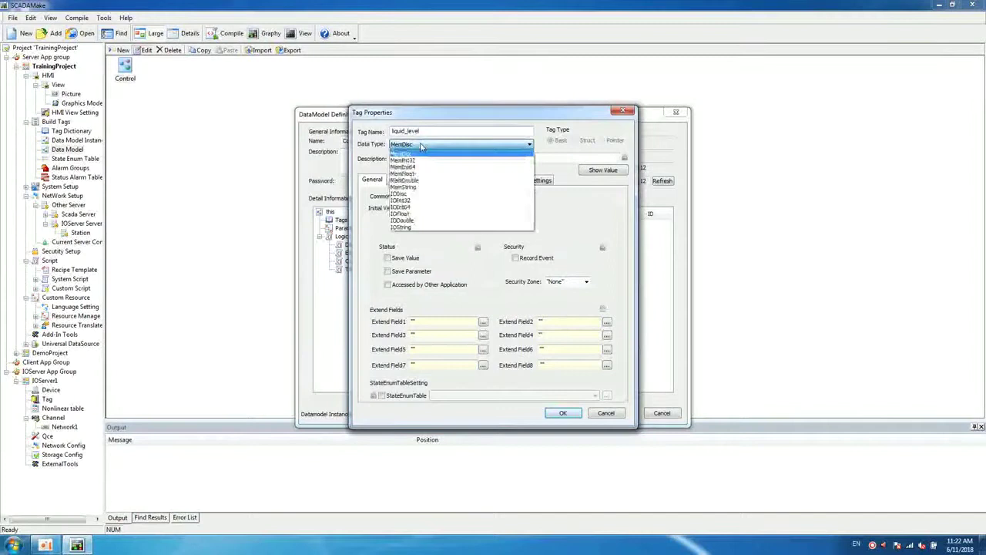
{"action": "left_click", "coordinate": [413, 173]}
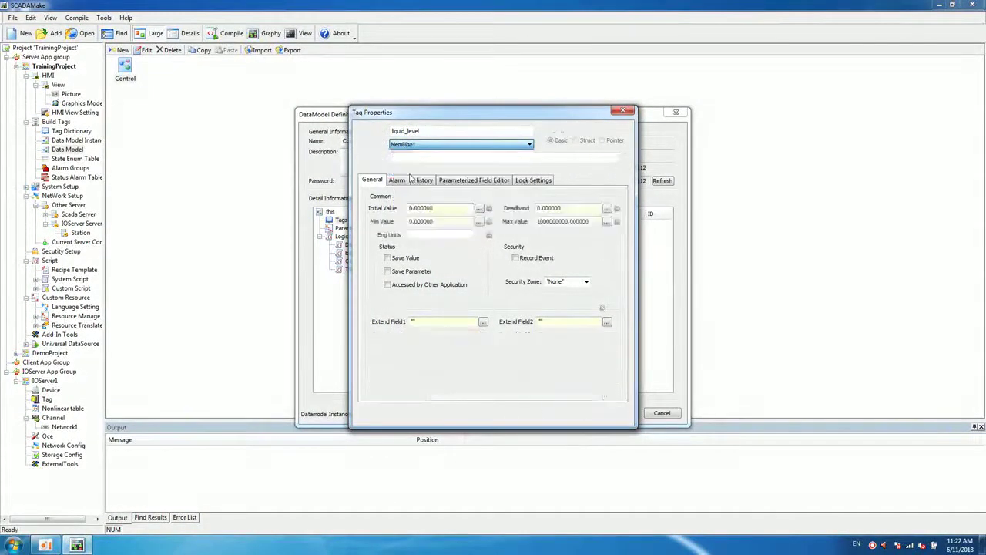
{"action": "left_click", "coordinate": [414, 176]}
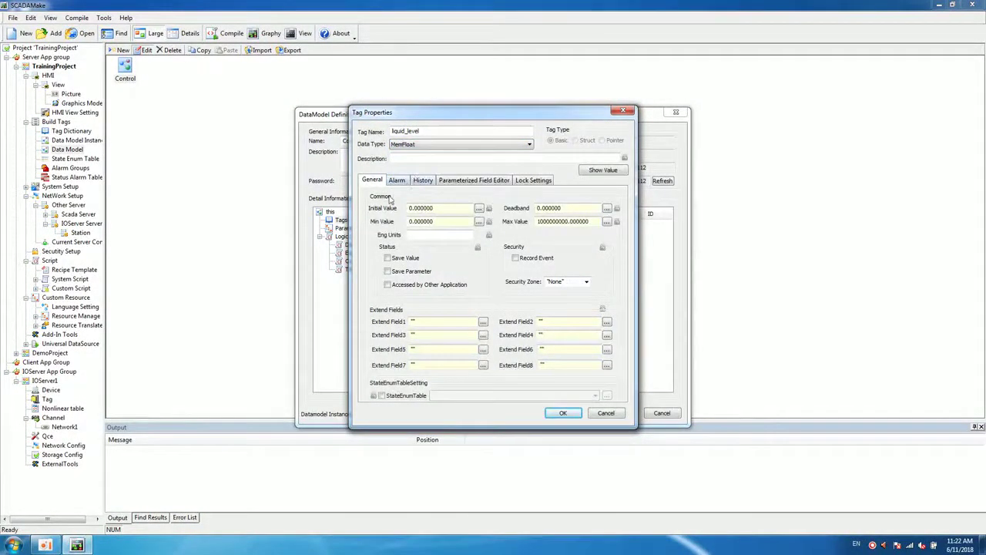
{"action": "left_click", "coordinate": [420, 157]}
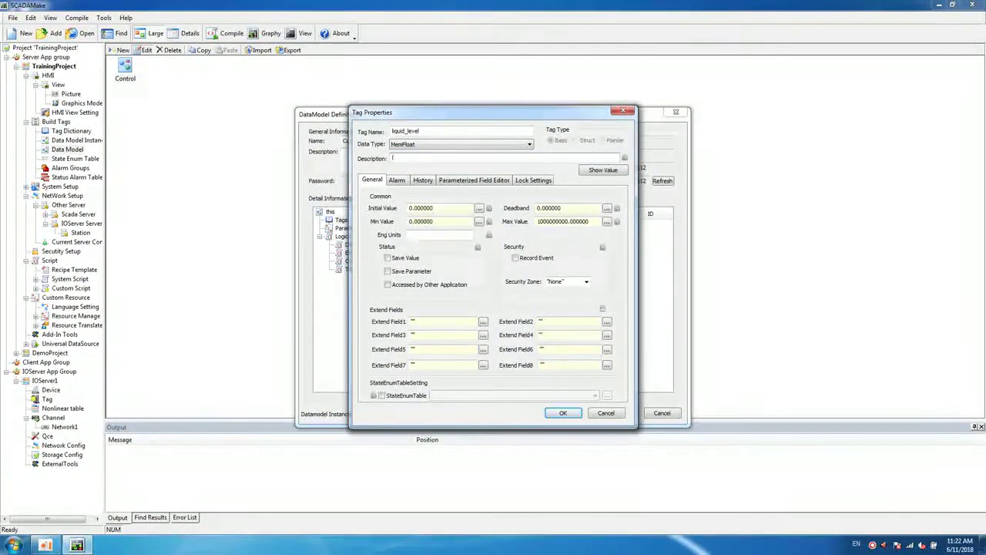
{"action": "type", "text": "liquid level"}
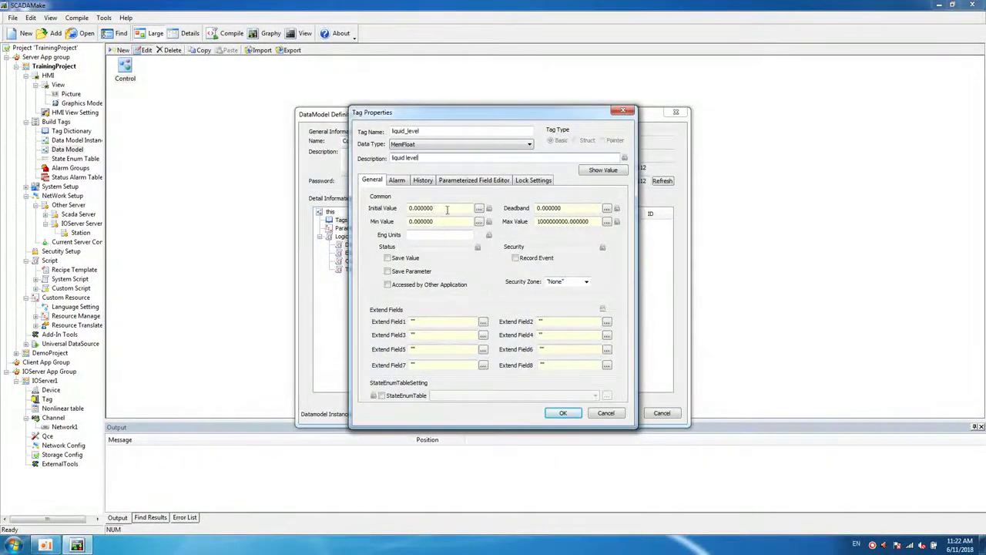
{"action": "double_click", "coordinate": [590, 221]}
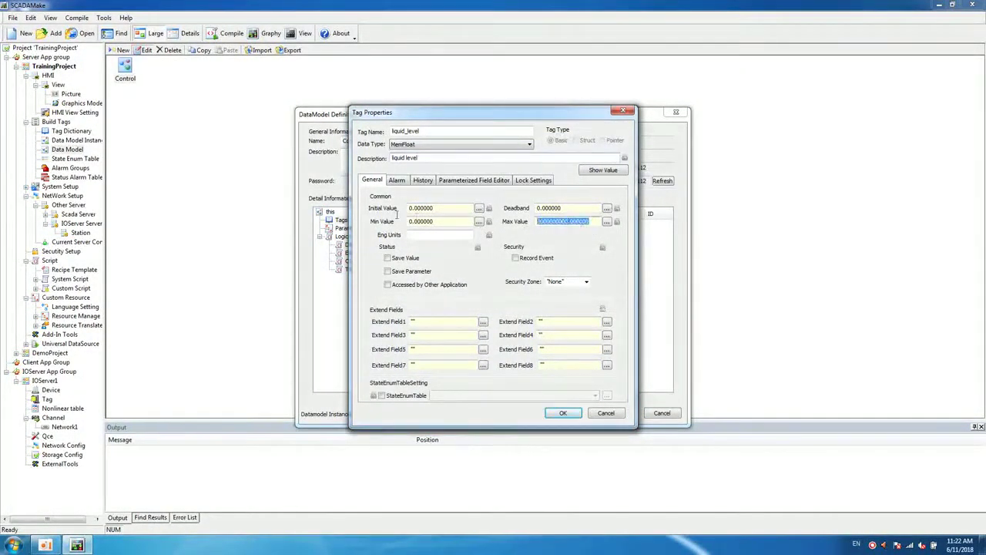
{"action": "type", "text": "100"}
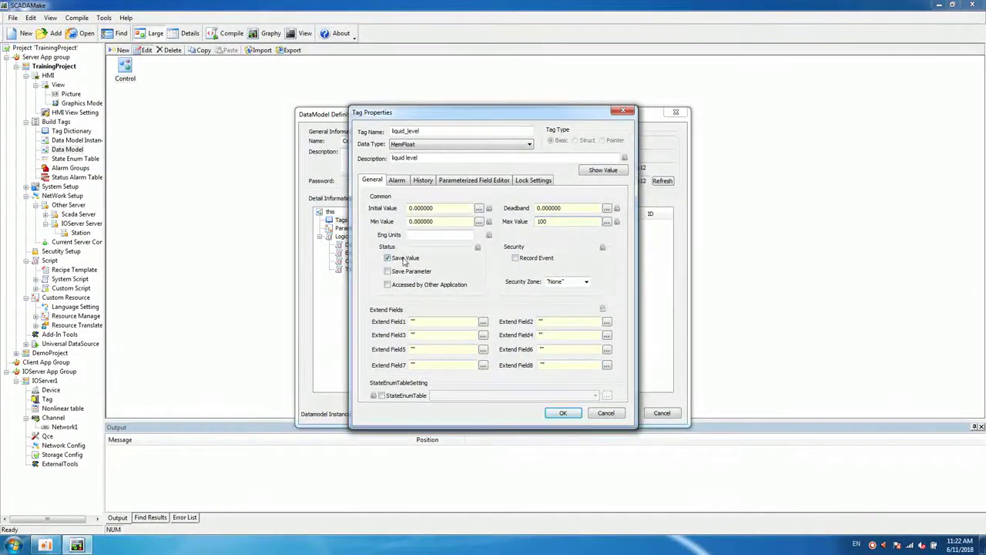
Enable the Lo alarm for the liquid_level tag and bind its limit value to the LoLimit parameter.
{"action": "left_click", "coordinate": [397, 179]}
{"action": "left_click", "coordinate": [385, 241]}
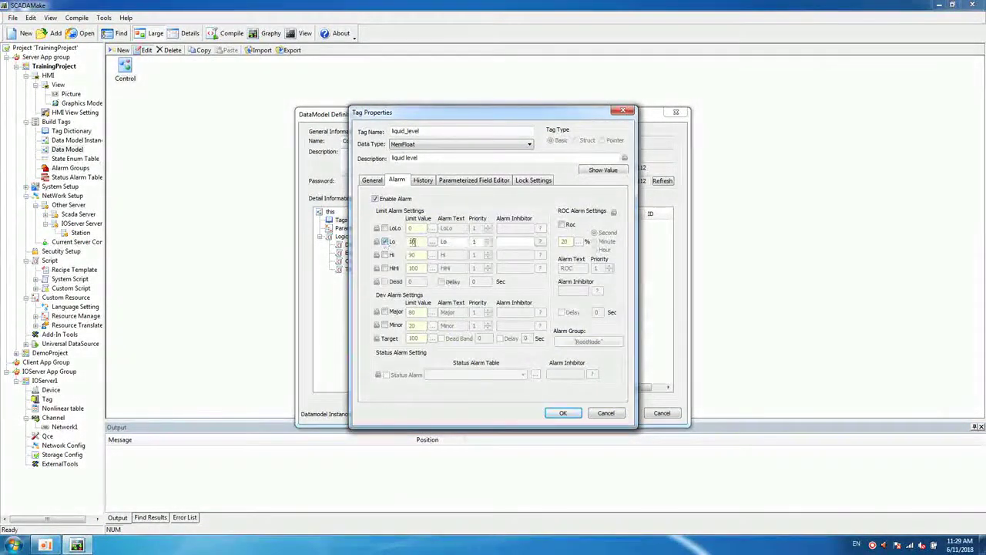
{"action": "left_click", "coordinate": [432, 242]}
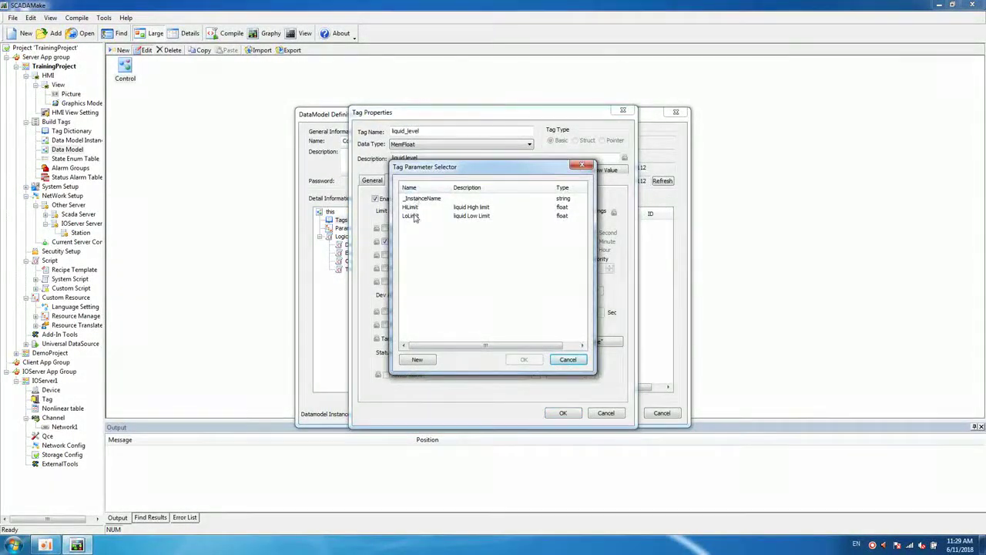
{"action": "left_click_drag", "start_coordinate": [420, 167], "coordinate": [465, 167]}
{"action": "left_click", "coordinate": [455, 216]}
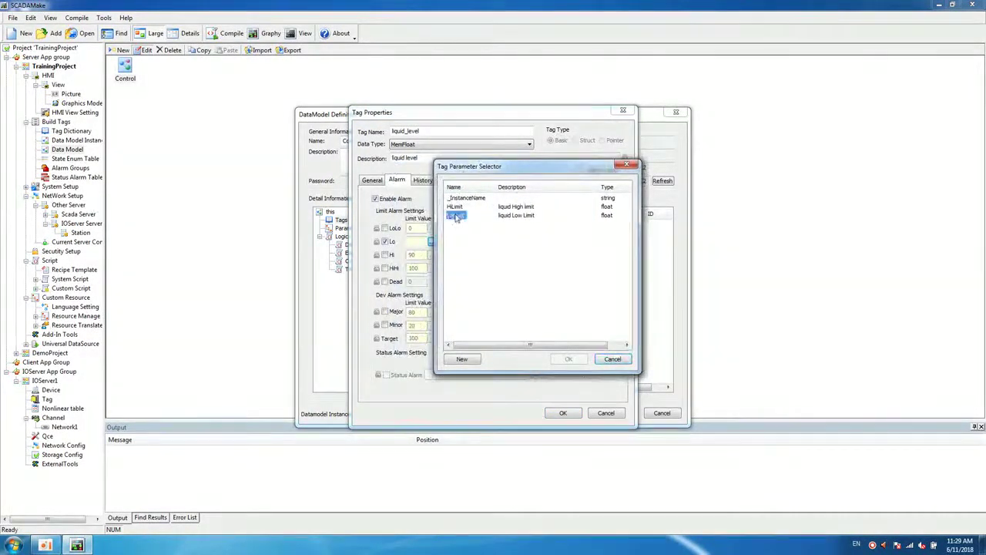
{"action": "double_click", "coordinate": [455, 216]}
Enable the Hi alarm with its limit bound to the HiLimit parameter, and finish creating the liquid_level tag.
{"action": "left_click", "coordinate": [386, 255]}
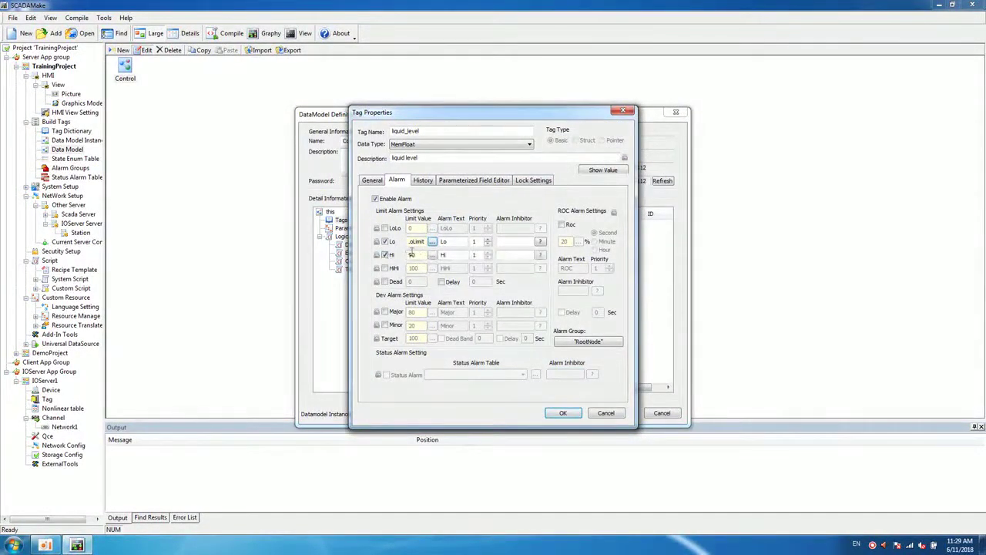
{"action": "left_click", "coordinate": [432, 255]}
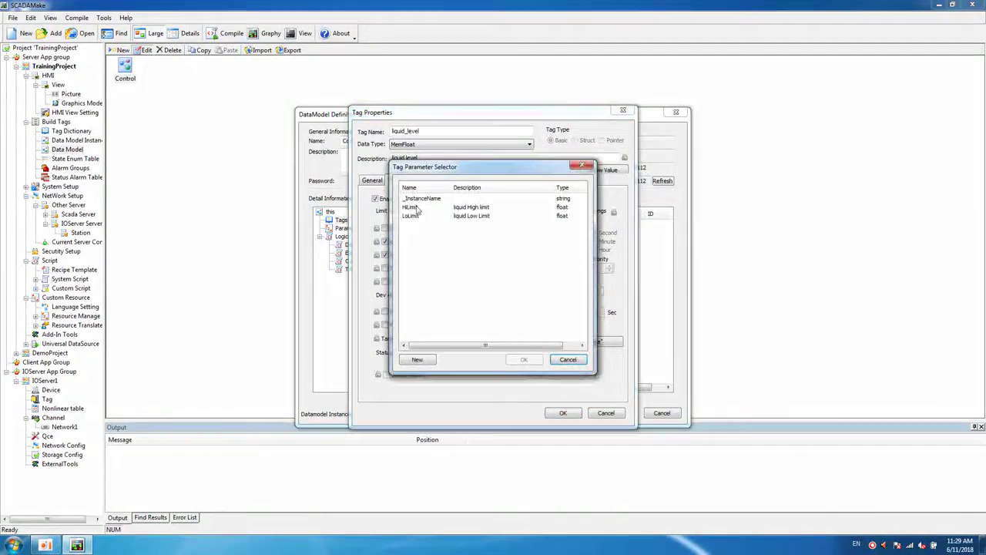
{"action": "double_click", "coordinate": [410, 206]}
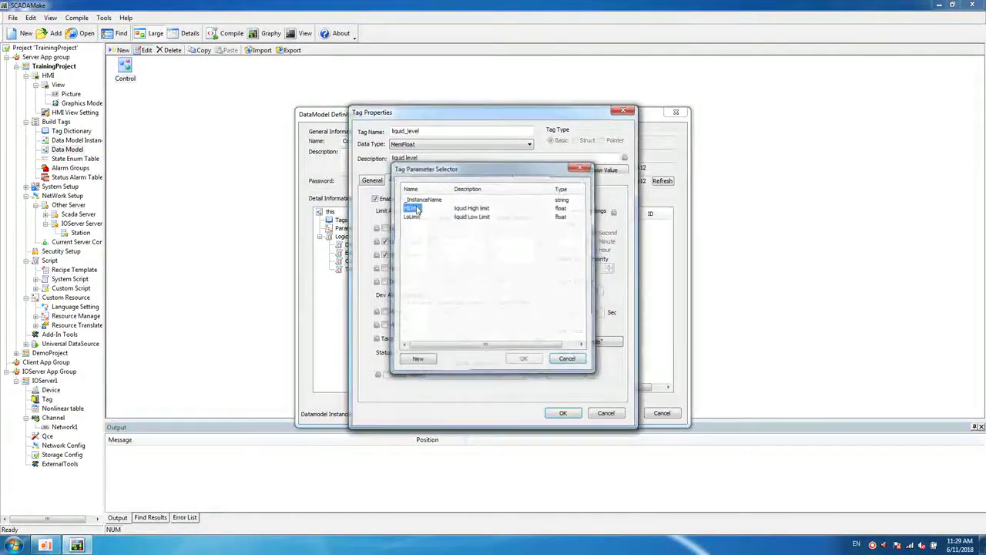
{"action": "left_click", "coordinate": [561, 414]}
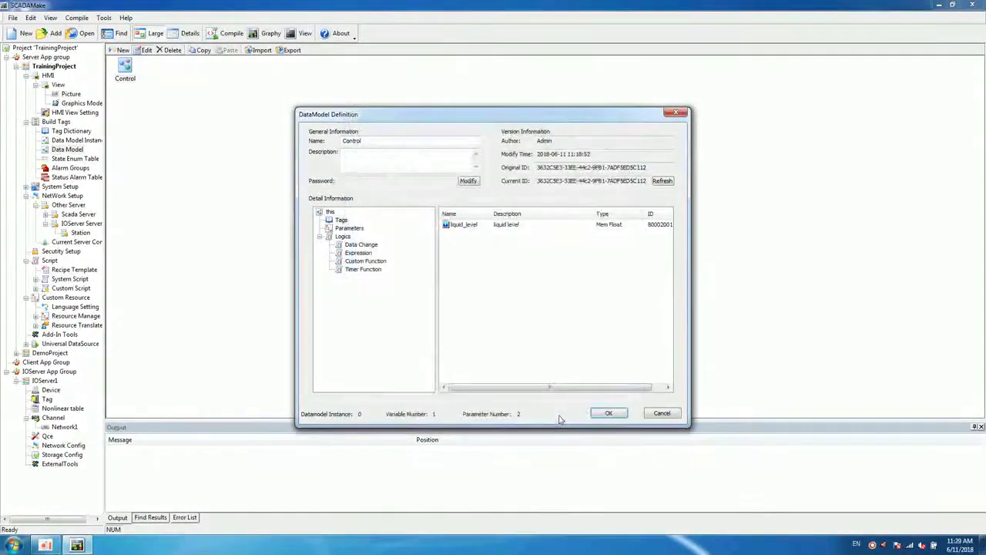
Add a MemDisc tag named valve_gate to the Control data model, described as "valve state" and with Save Value enabled.
{"action": "right_click", "coordinate": [483, 268]}
{"action": "left_click", "coordinate": [504, 275]}
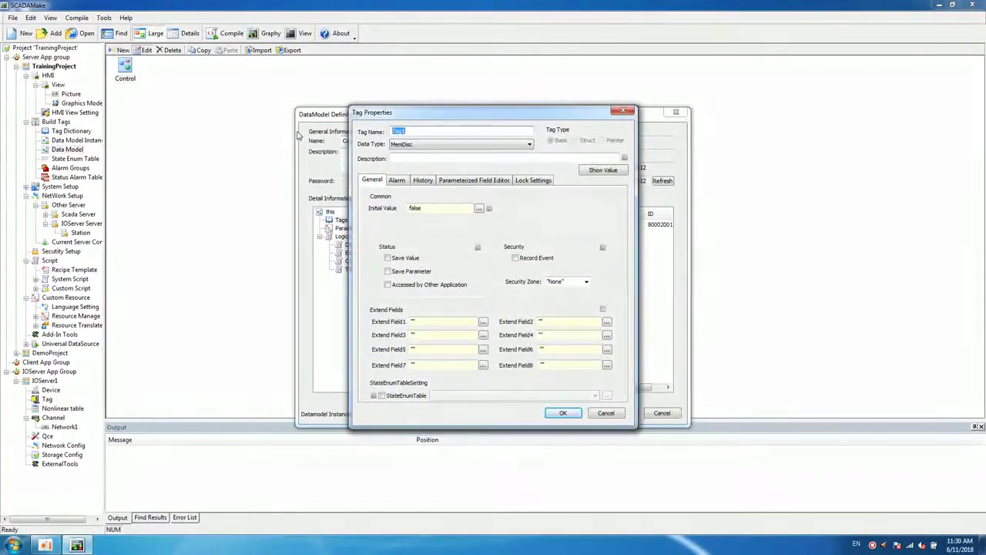
{"action": "type", "text": "valve_gate"}
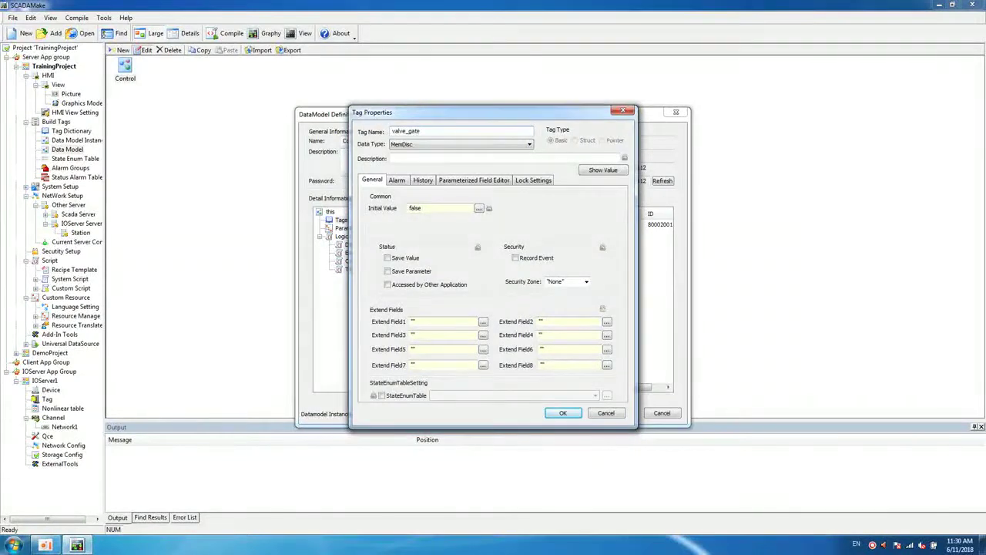
{"action": "left_click", "coordinate": [409, 159]}
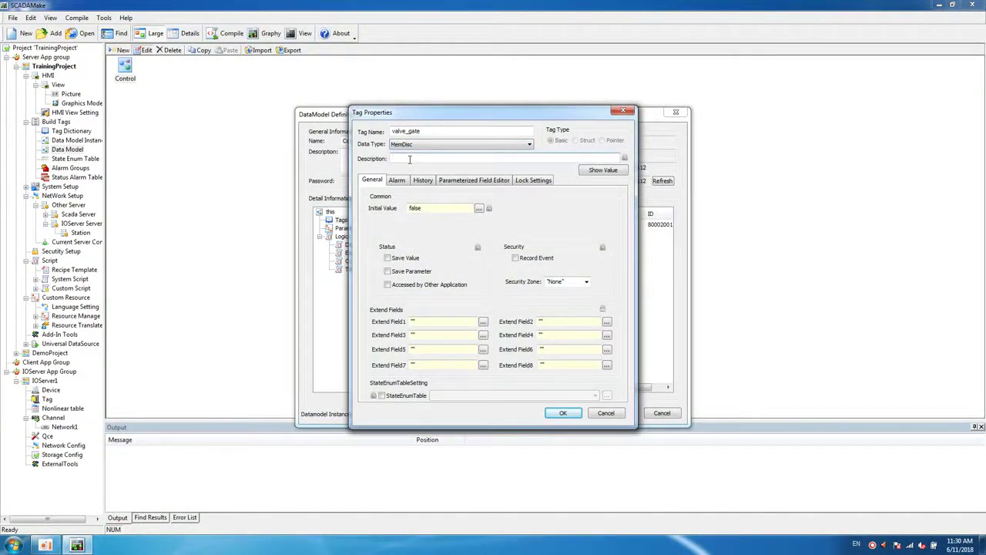
{"action": "type", "text": "lv"}
{"action": "type", "text": "va"}
{"action": "type", "text": "lve "}
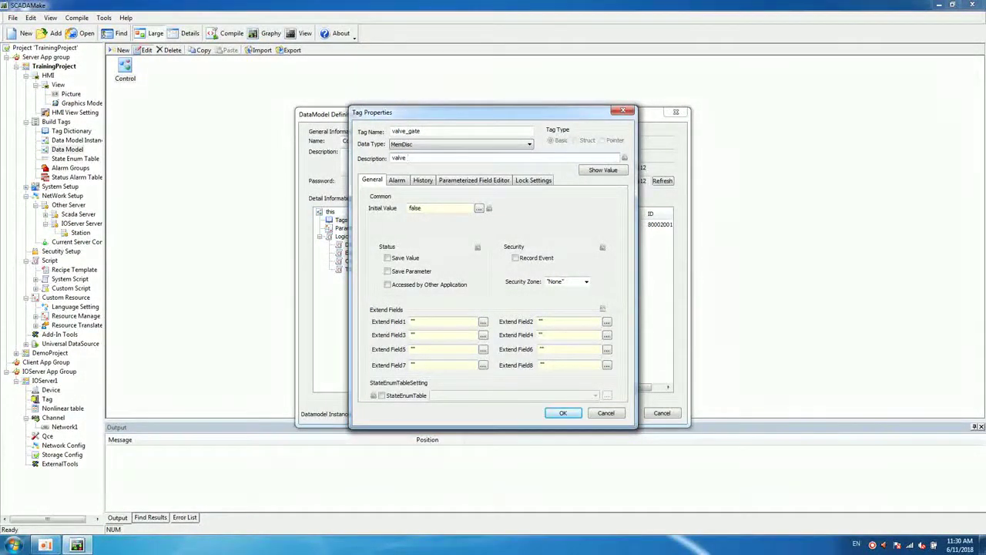
{"action": "type", "text": "state"}
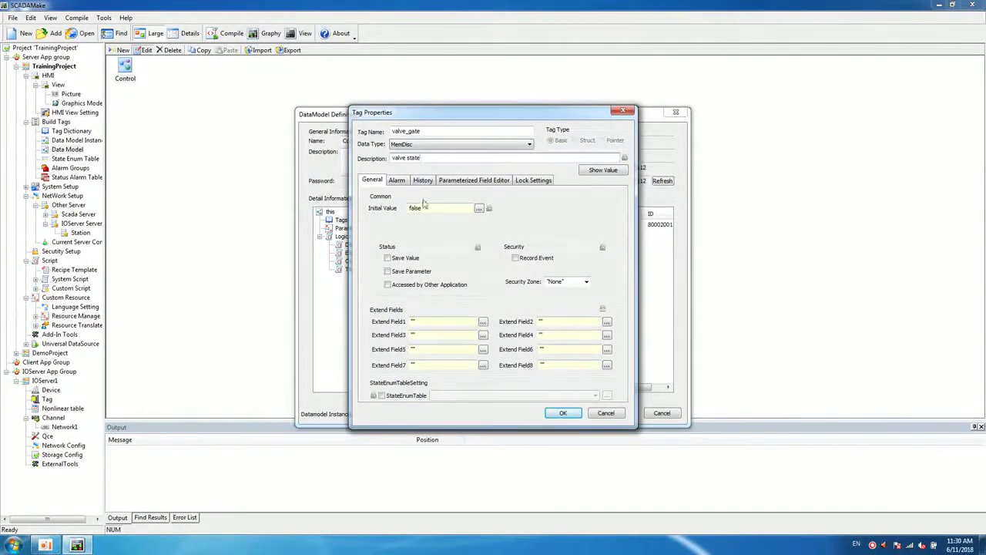
{"action": "left_click", "coordinate": [410, 262]}
{"action": "left_click", "coordinate": [562, 413]}
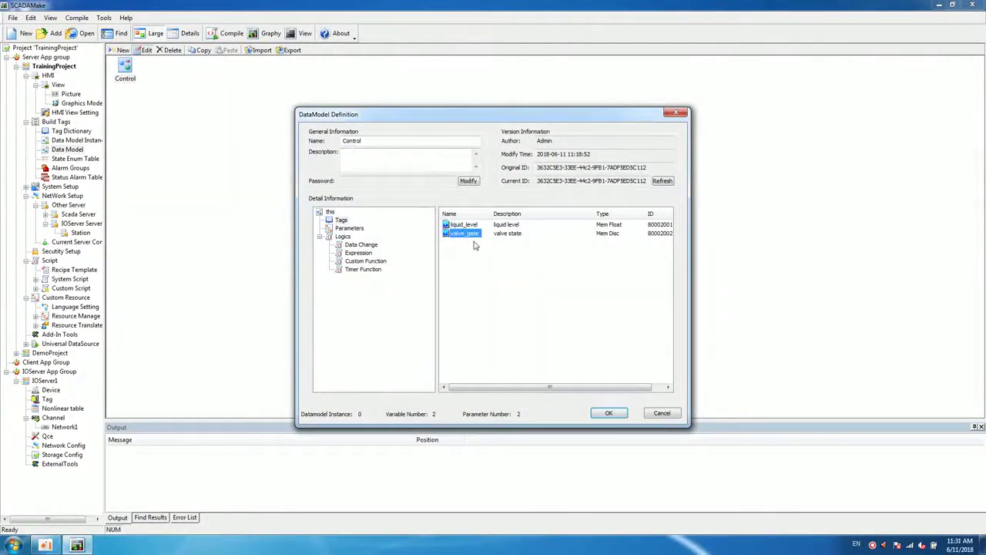
Add a MemDisc tag named water_pump to the Control data model, described as "pump state" and with Save Value enabled.
{"action": "right_click", "coordinate": [475, 245]}
{"action": "left_click", "coordinate": [498, 248]}
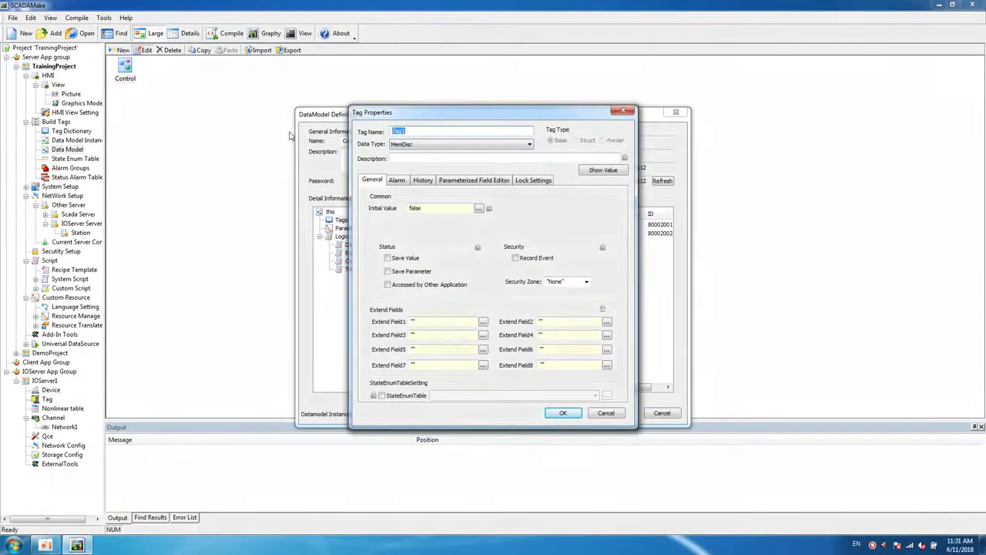
{"action": "type", "text": "wat"}
{"action": "type", "text": "er"}
{"action": "type", "text": "_l"}
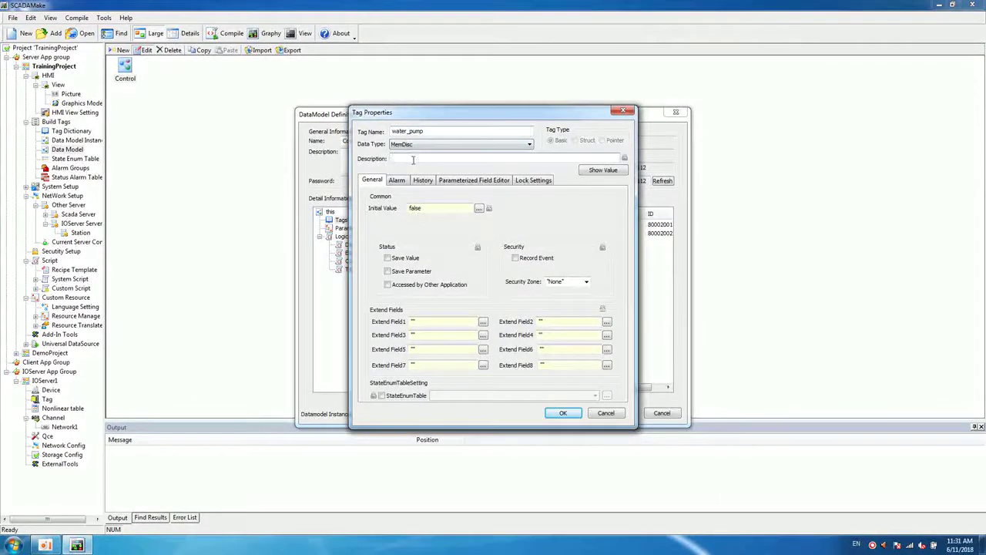
{"action": "type", "text": "pu"}
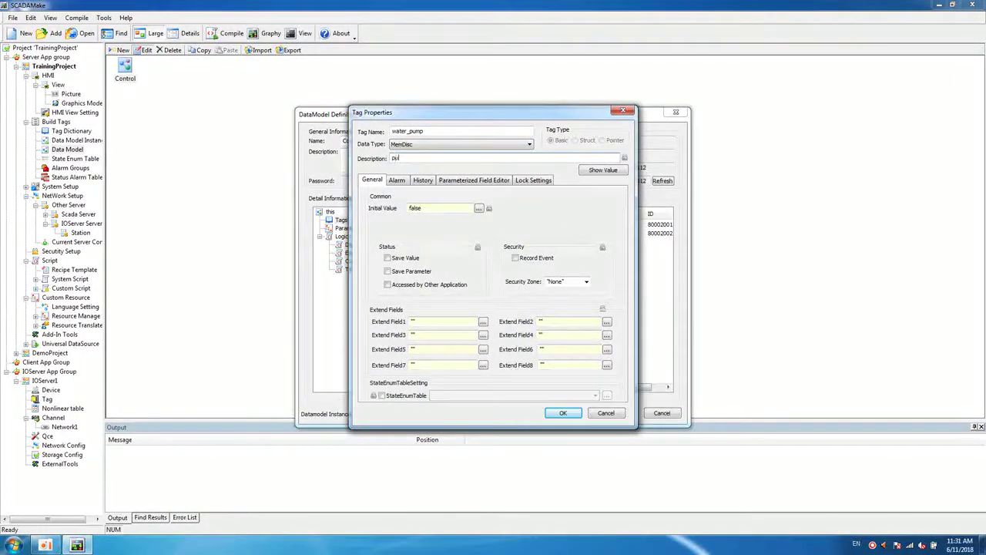
{"action": "type", "text": "mp state"}
{"action": "left_click", "coordinate": [407, 259]}
{"action": "left_click", "coordinate": [557, 412]}
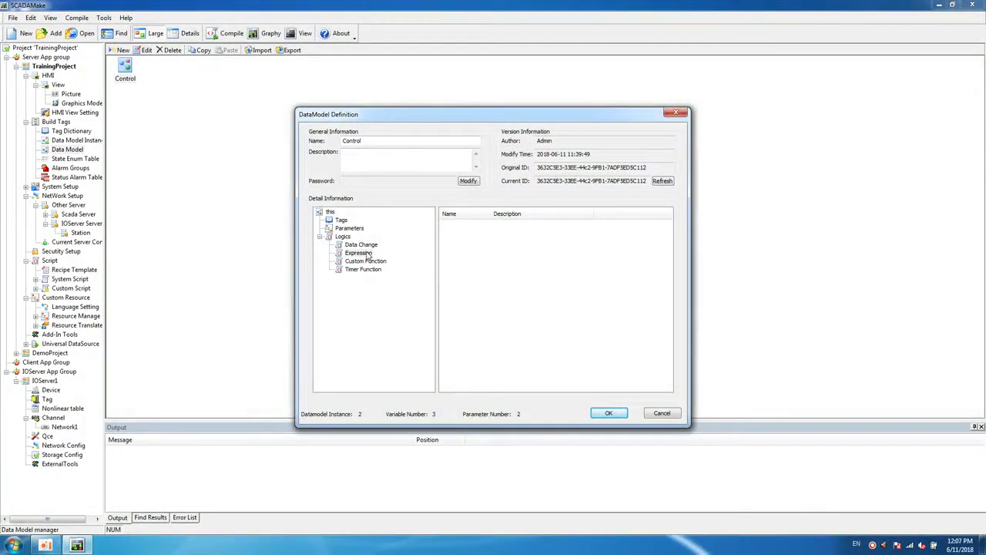
Create an expression logic script in the Control data model and begin its condition with liquid_level>.
{"action": "left_click", "coordinate": [368, 254]}
{"action": "right_click", "coordinate": [477, 245]}
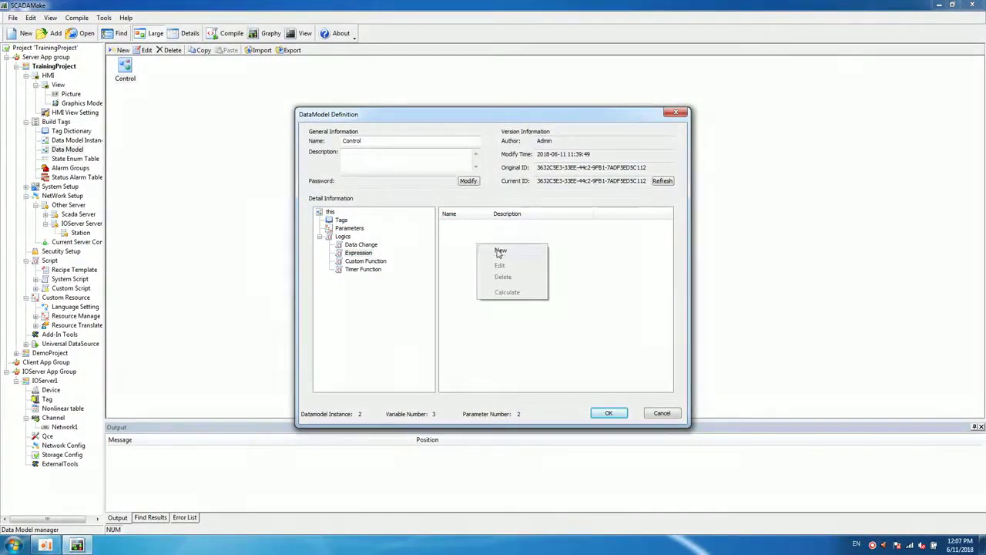
{"action": "left_click", "coordinate": [500, 251]}
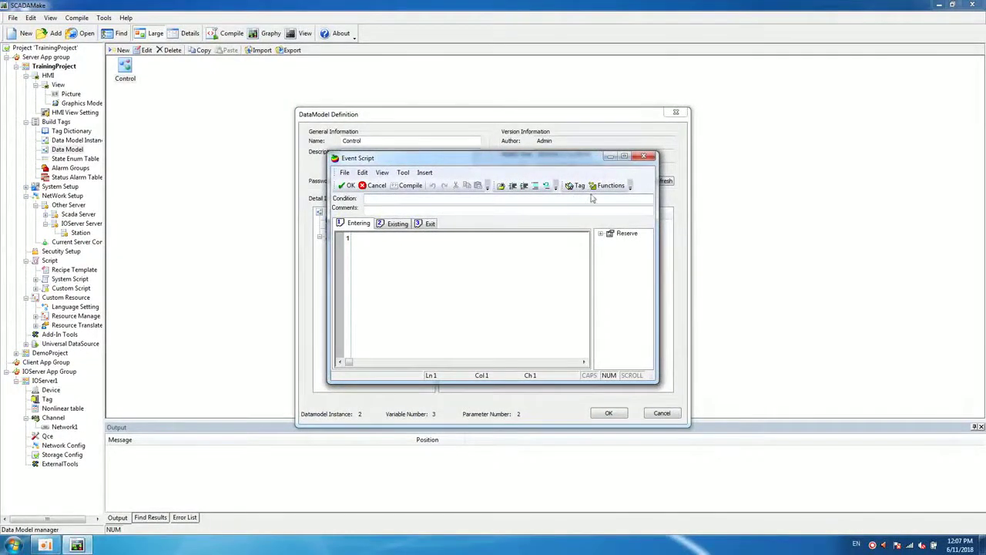
{"action": "left_click", "coordinate": [578, 186]}
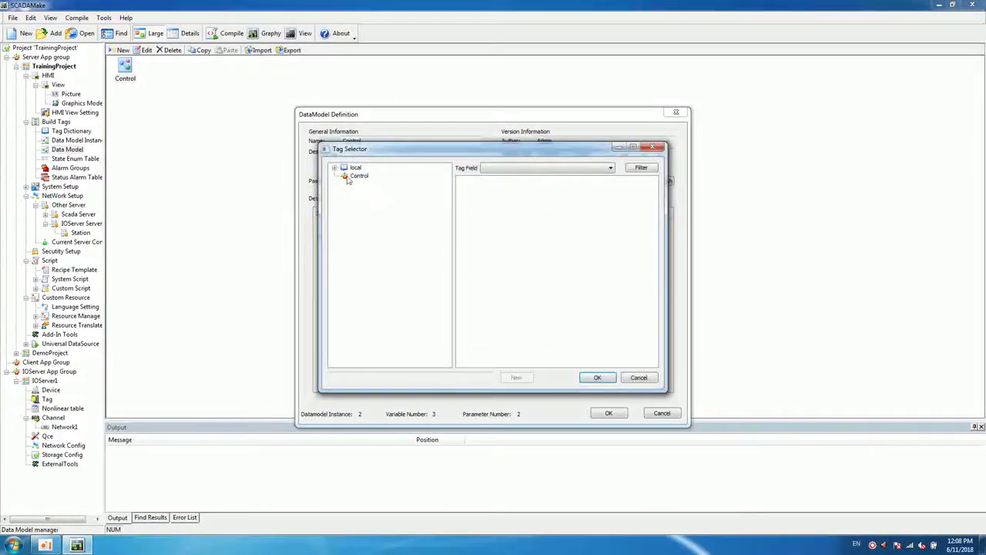
{"action": "left_click", "coordinate": [359, 176]}
{"action": "left_click", "coordinate": [485, 193]}
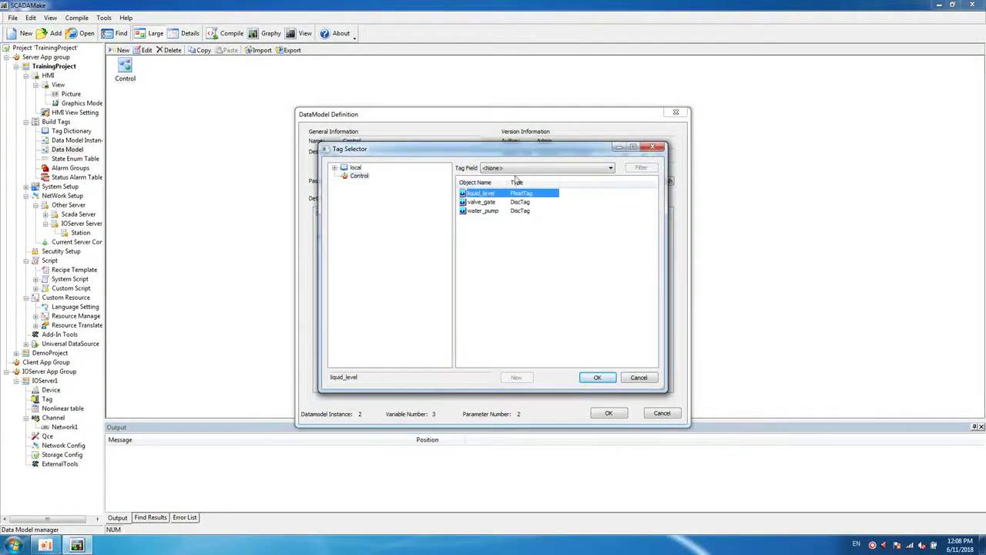
{"action": "left_click", "coordinate": [597, 377]}
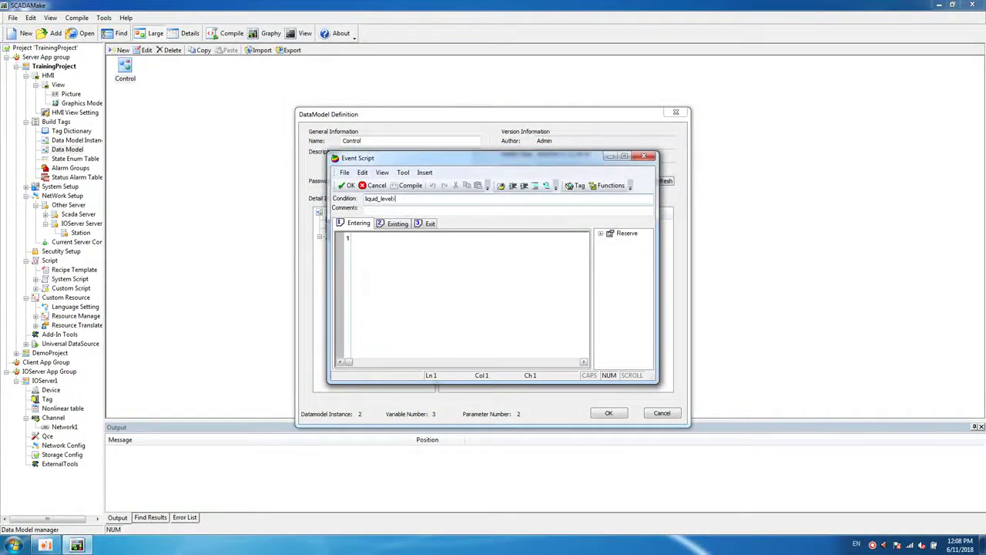
Complete the script's condition as liquid_level>liquid_level.HiLimit, picking the HiLimit field of the liquid_level tag.
{"action": "left_click", "coordinate": [580, 187]}
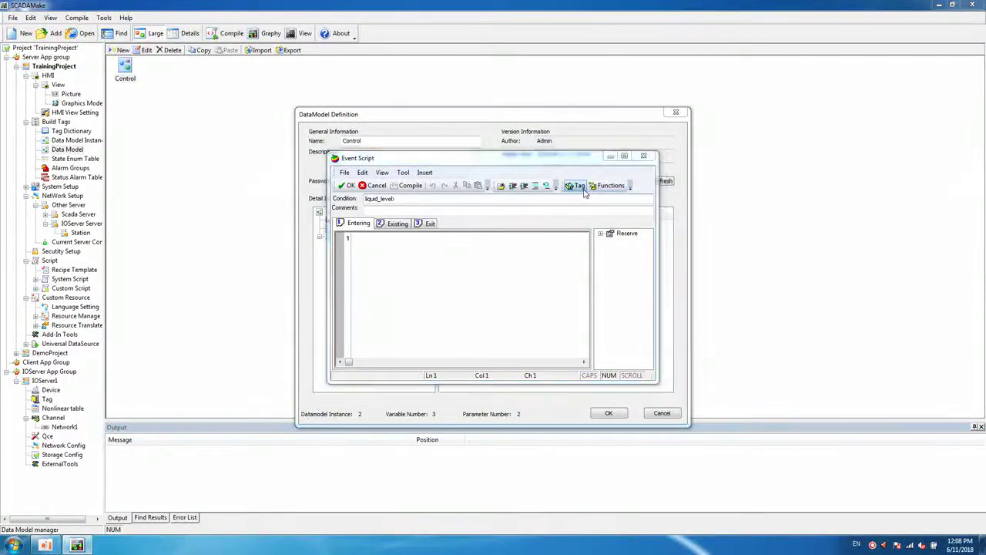
{"action": "left_click", "coordinate": [359, 176]}
{"action": "left_click", "coordinate": [479, 192]}
{"action": "left_click", "coordinate": [515, 168]}
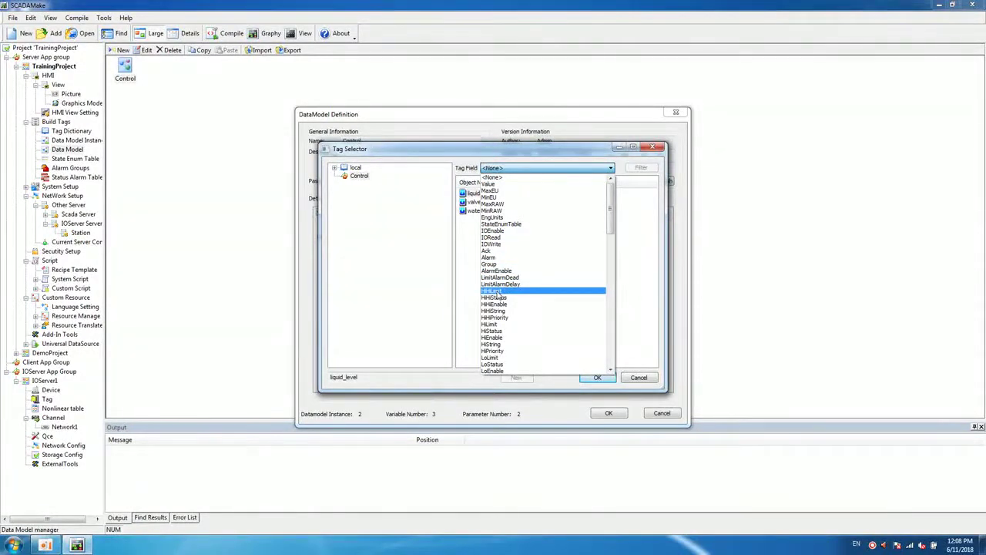
{"action": "left_click", "coordinate": [497, 324]}
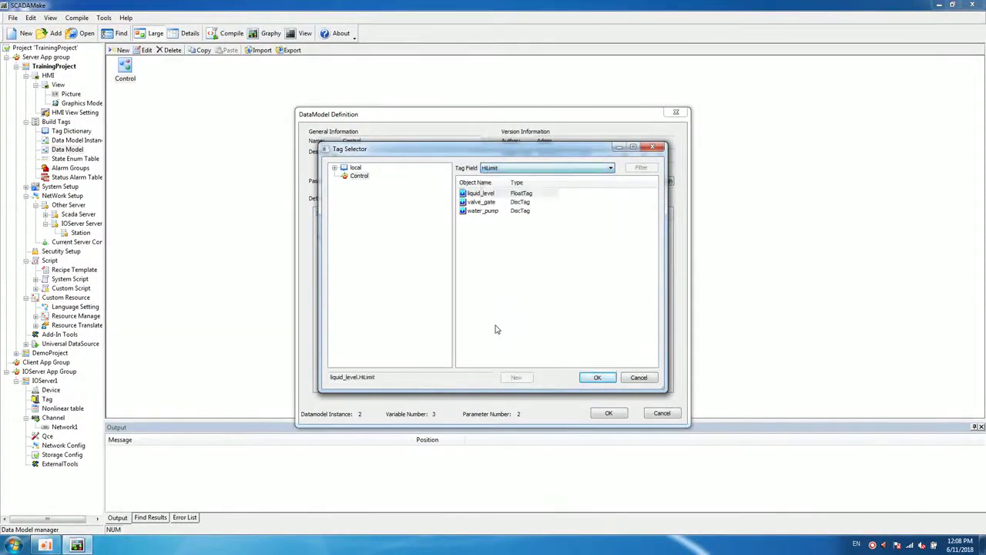
{"action": "left_click", "coordinate": [596, 376]}
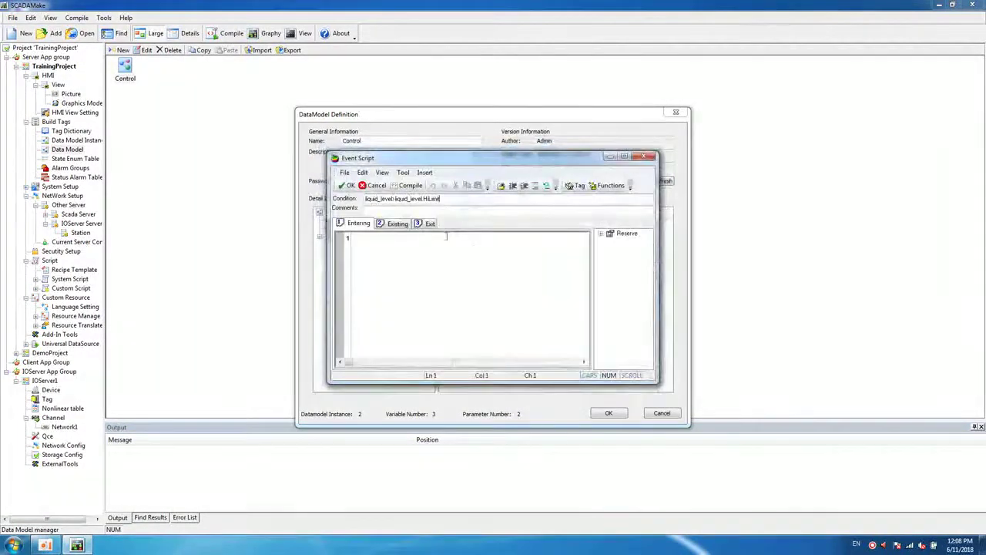
Add the line valve_gate=0; to the Entering script of the high-limit expression, using the Control model's valve_gate tag.
{"action": "left_click", "coordinate": [574, 186]}
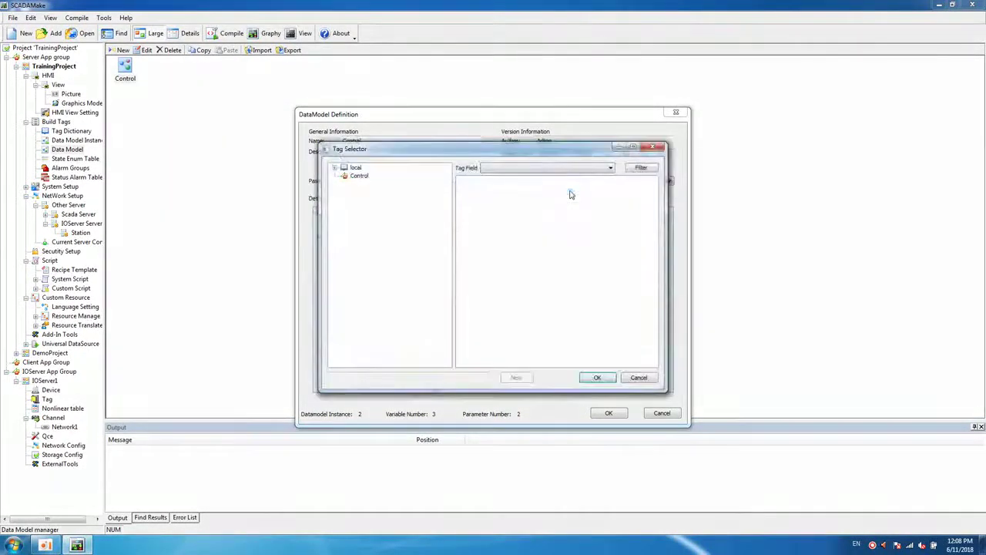
{"action": "left_click", "coordinate": [363, 176]}
{"action": "left_click", "coordinate": [481, 202]}
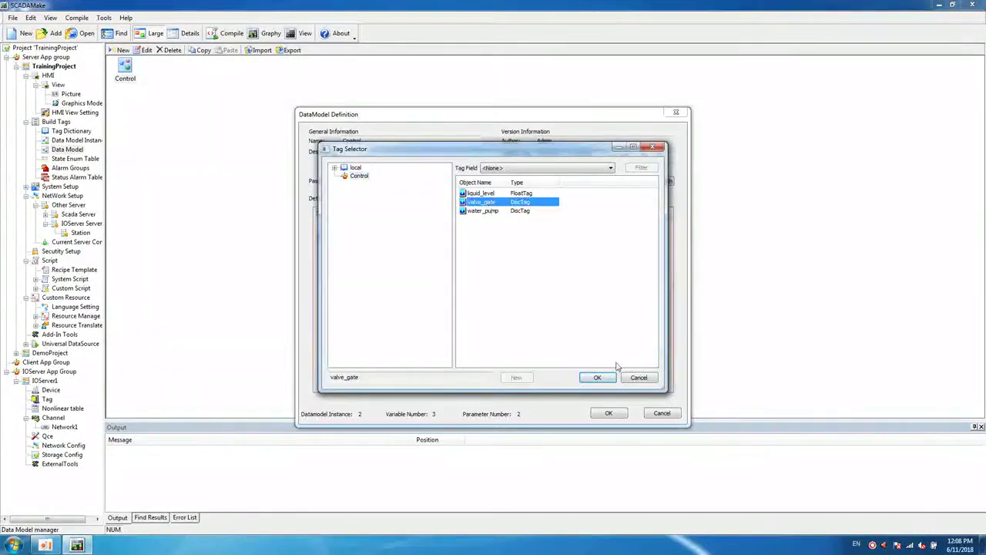
{"action": "left_click", "coordinate": [599, 377]}
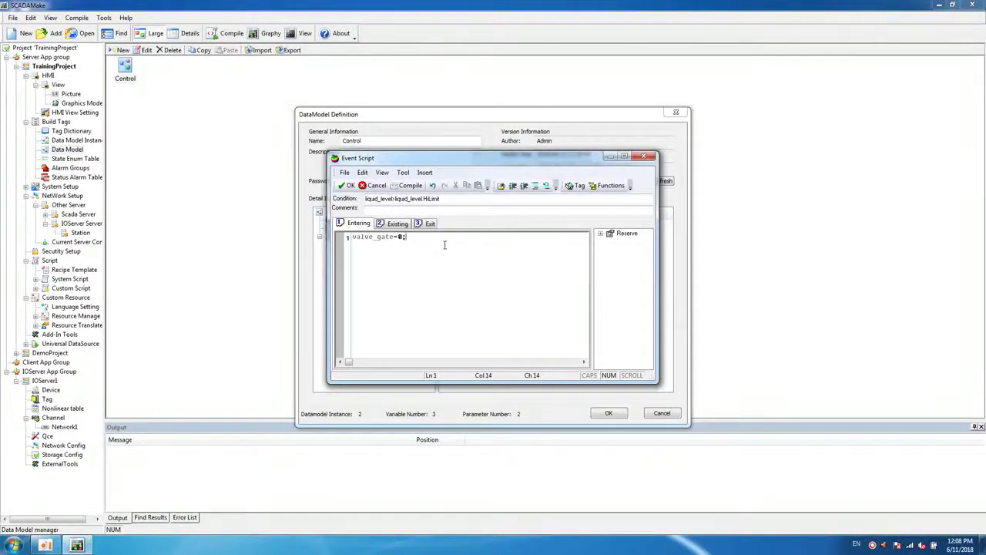
Add water_pump=0; as the second line of the high-limit Entering script and save the expression.
{"action": "left_click", "coordinate": [574, 186]}
{"action": "left_click", "coordinate": [359, 176]}
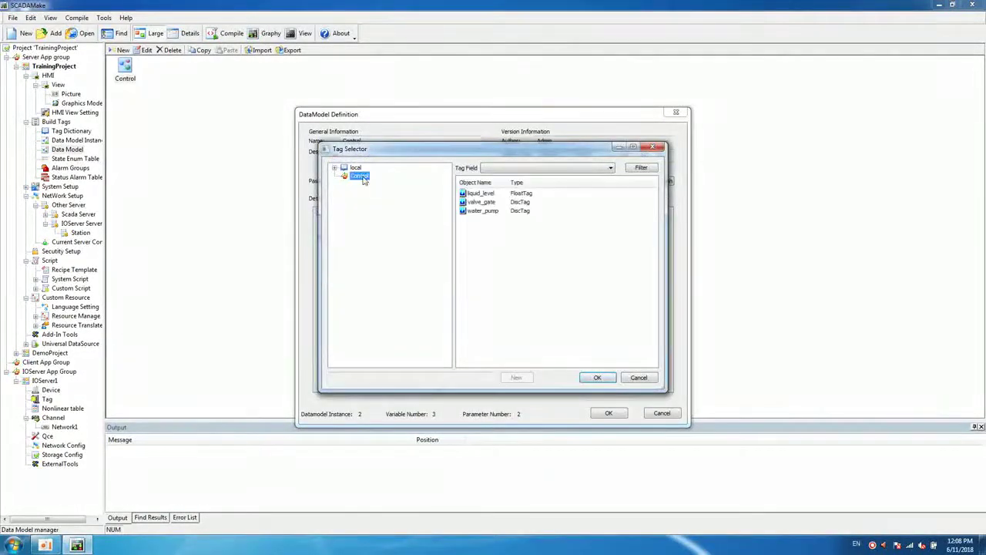
{"action": "left_click", "coordinate": [482, 211]}
{"action": "left_click", "coordinate": [597, 378]}
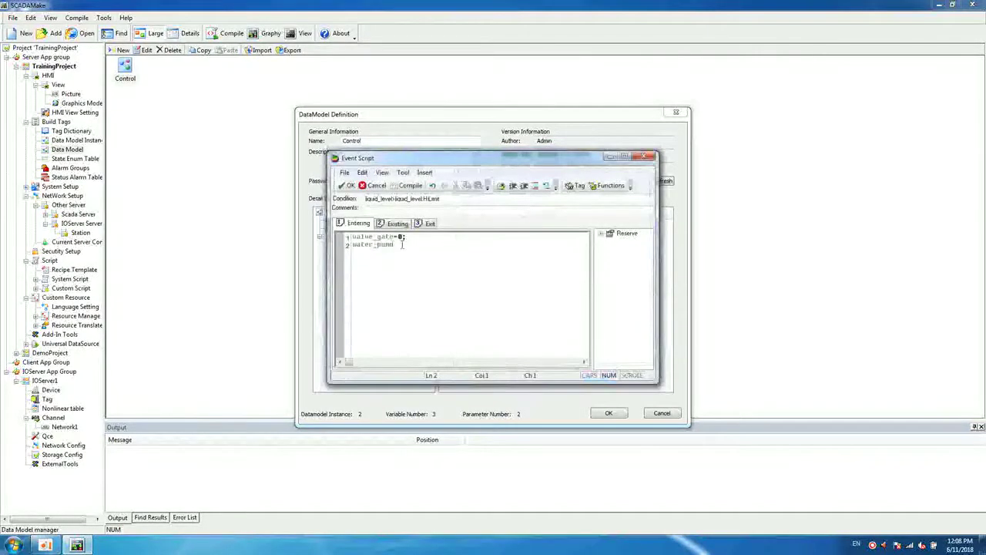
{"action": "type", "text": "=0;"}
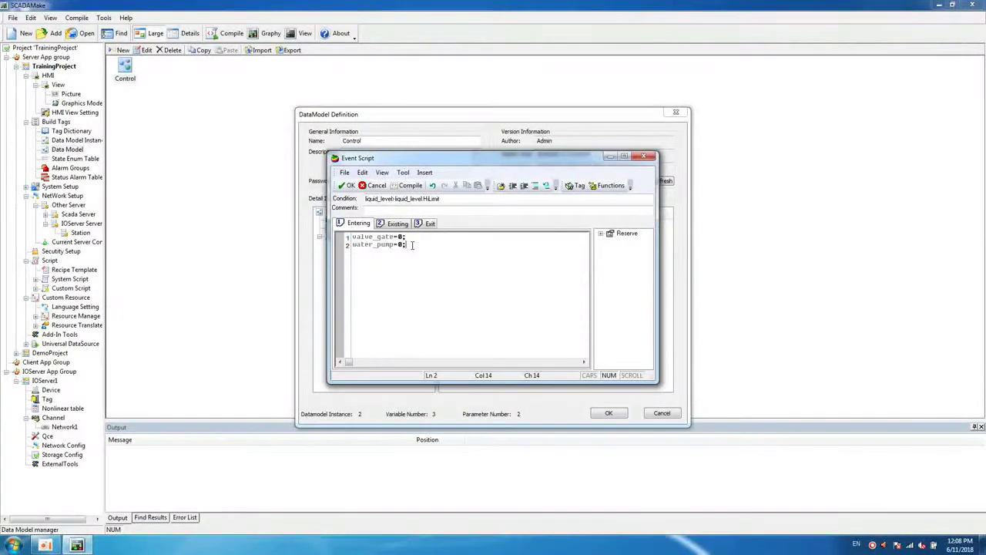
{"action": "left_click", "coordinate": [347, 186]}
Create a second expression script in the Control data model and begin its condition with liquid_level<.
{"action": "right_click", "coordinate": [465, 262]}
{"action": "left_click", "coordinate": [488, 268]}
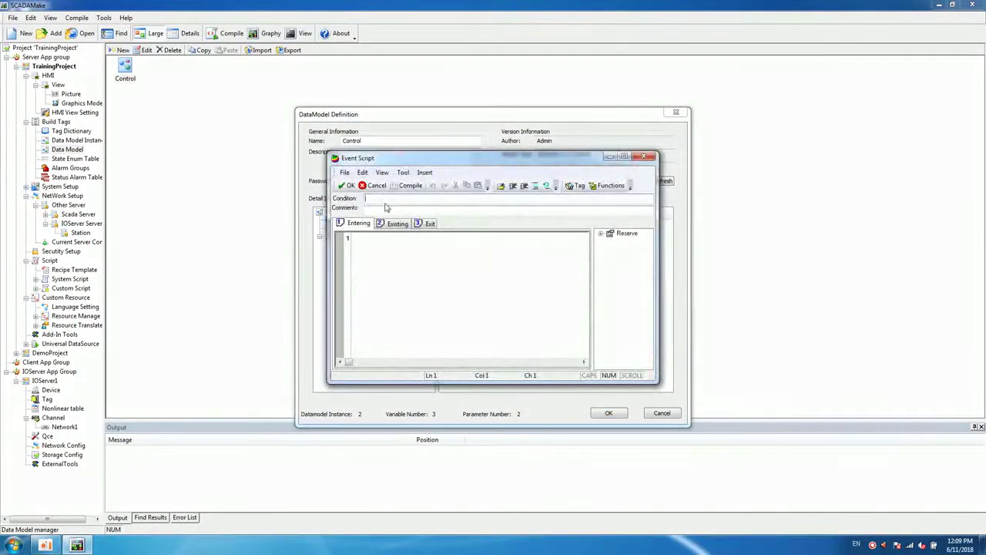
{"action": "left_click", "coordinate": [577, 185]}
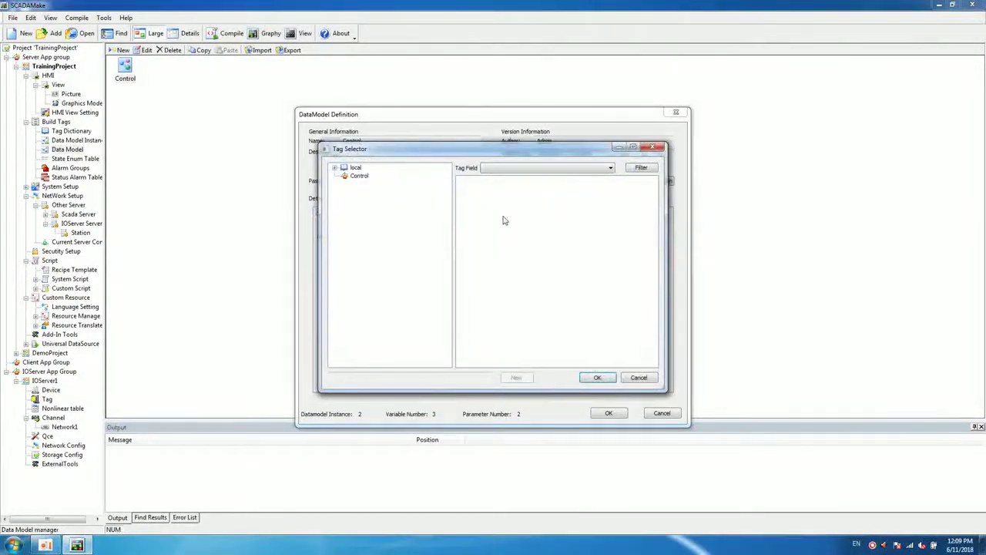
{"action": "left_click", "coordinate": [359, 176]}
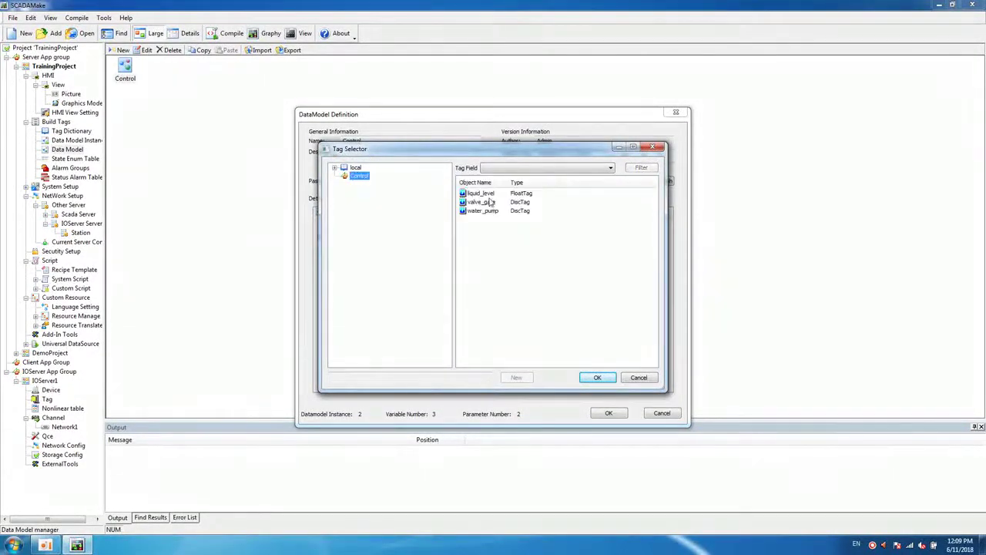
{"action": "left_click", "coordinate": [480, 193]}
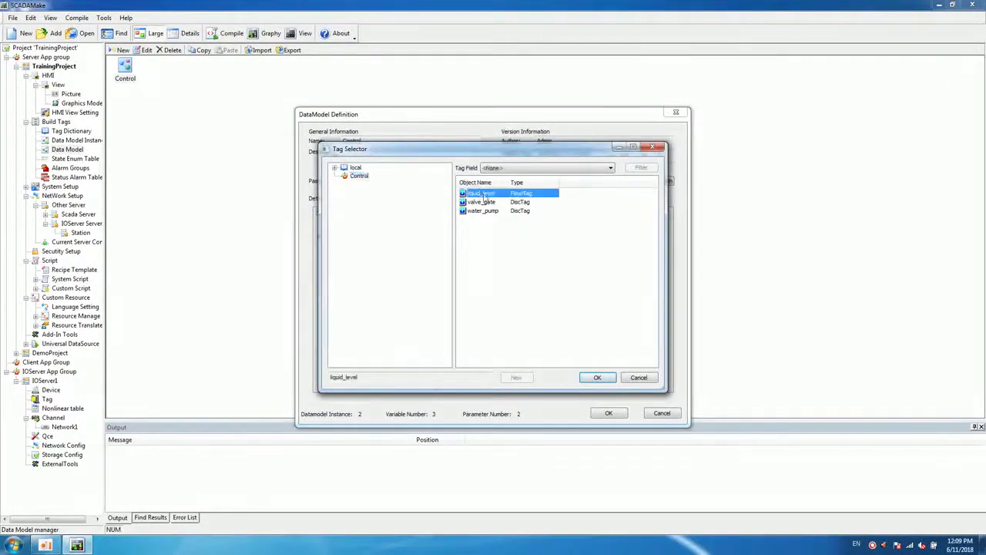
{"action": "left_click", "coordinate": [597, 377]}
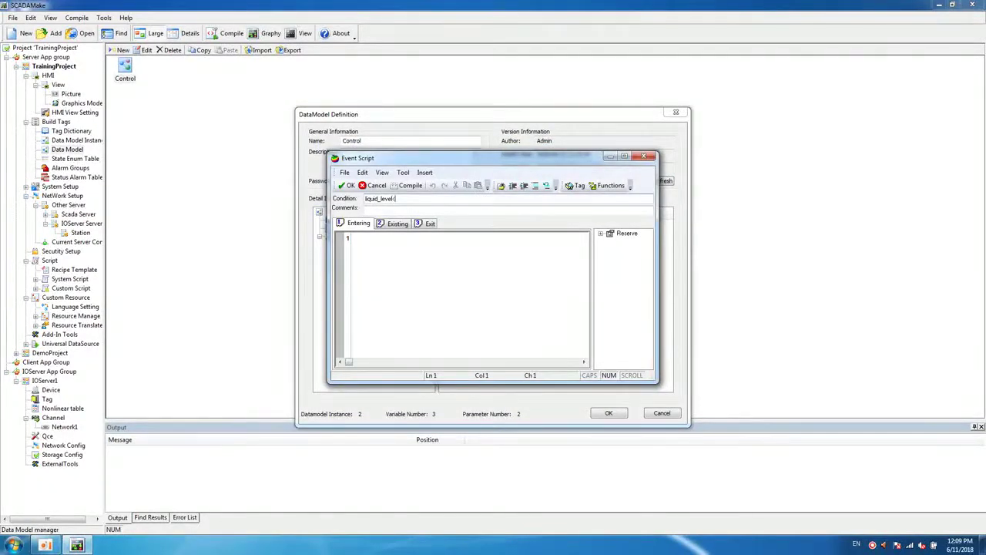
Complete the second script's condition as liquid_level<liquid_level.LoLimit, picking the LoLimit field of the liquid_level tag.
{"action": "left_click", "coordinate": [578, 186]}
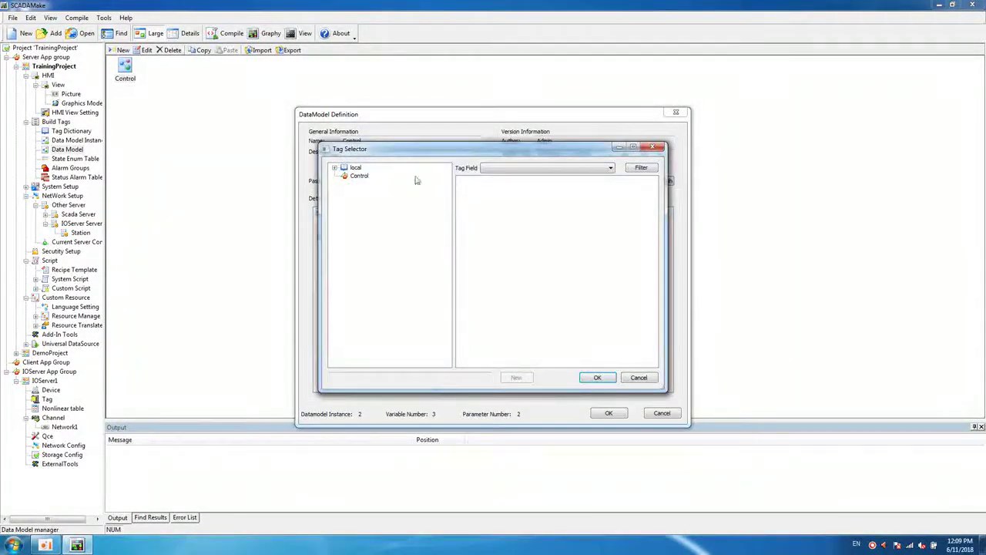
{"action": "left_click", "coordinate": [352, 178]}
{"action": "left_click", "coordinate": [487, 194]}
{"action": "left_click", "coordinate": [520, 171]}
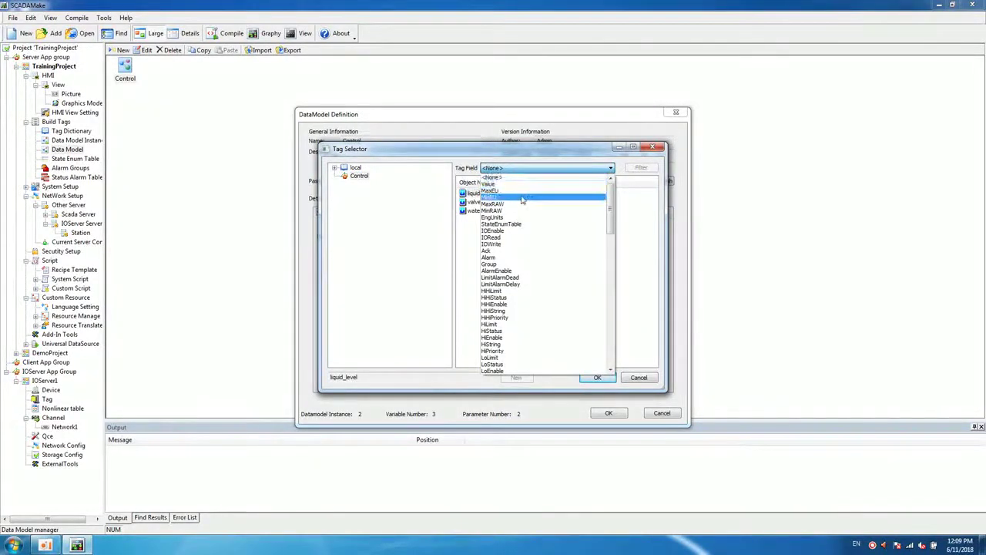
{"action": "left_click", "coordinate": [488, 362]}
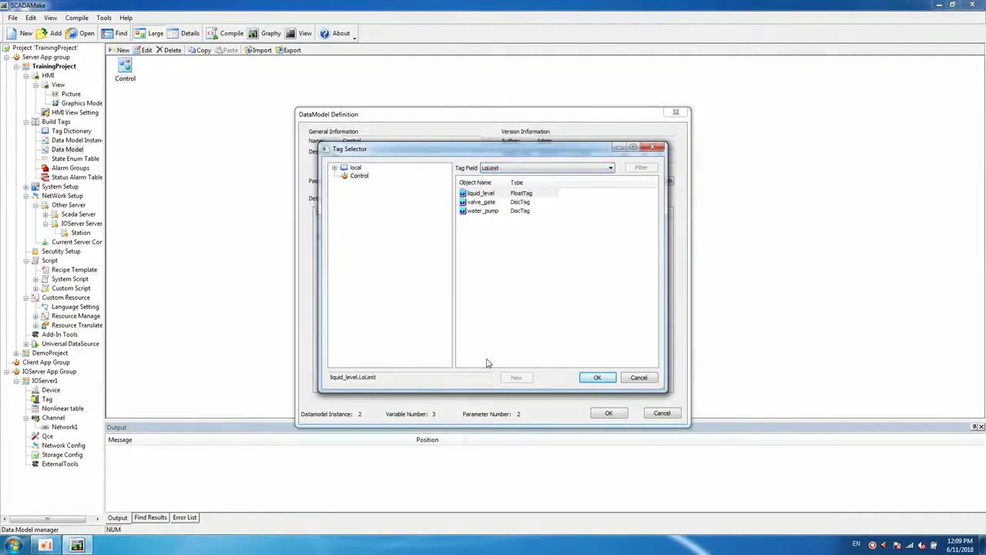
{"action": "left_click", "coordinate": [594, 376]}
Add the line valve_gate=1; to the Entering script of the low-limit expression, using the Control model's valve_gate tag.
{"action": "left_click", "coordinate": [441, 259]}
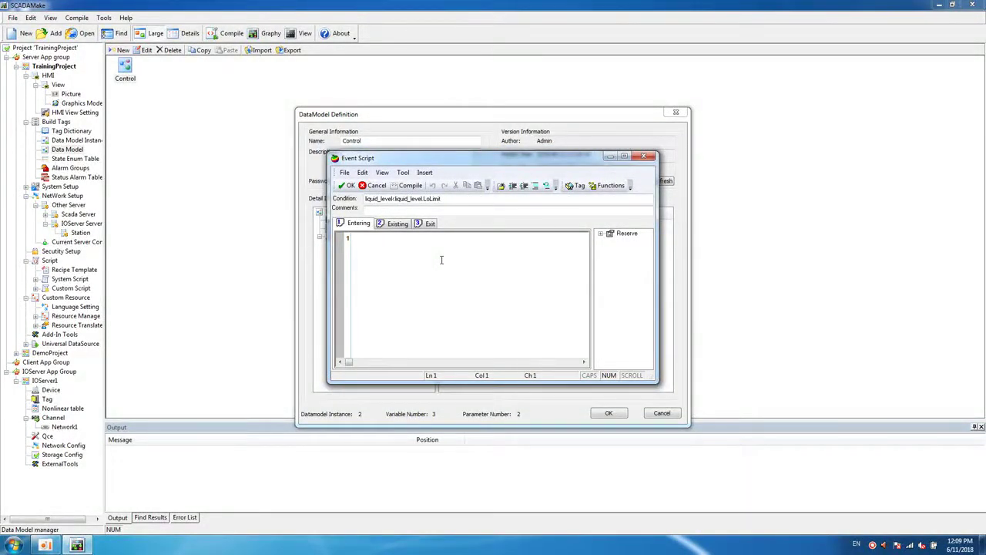
{"action": "left_click", "coordinate": [578, 186]}
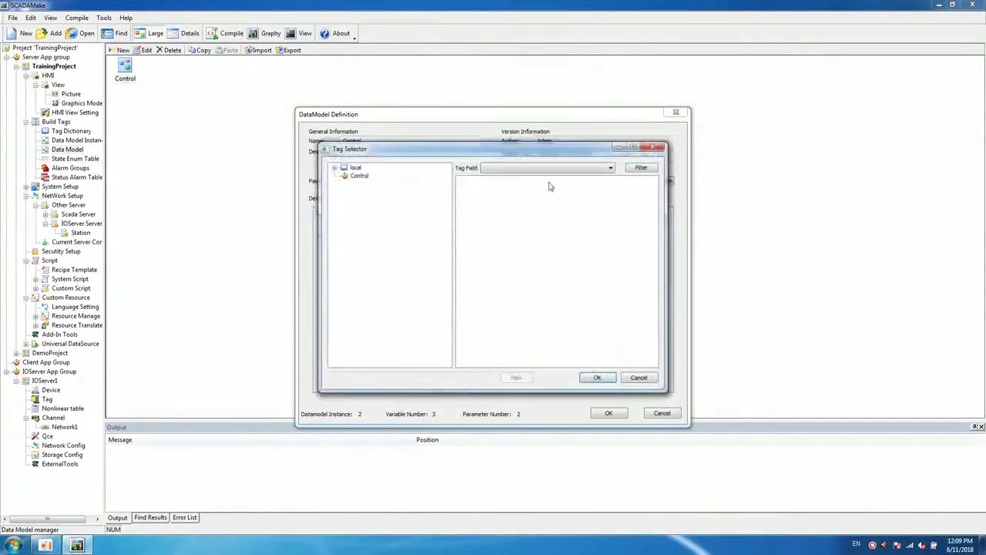
{"action": "left_click", "coordinate": [359, 176]}
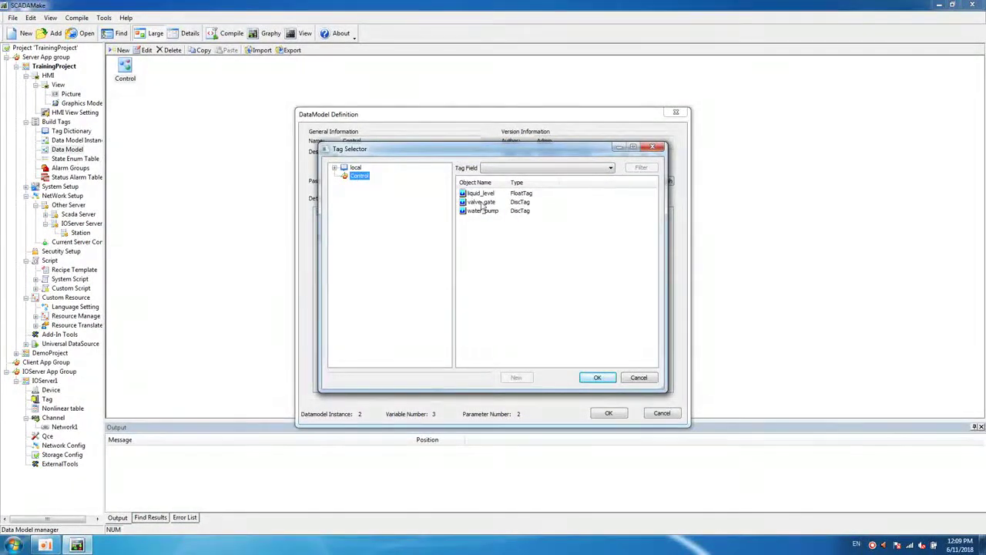
{"action": "left_click", "coordinate": [482, 202]}
{"action": "left_click", "coordinate": [597, 376]}
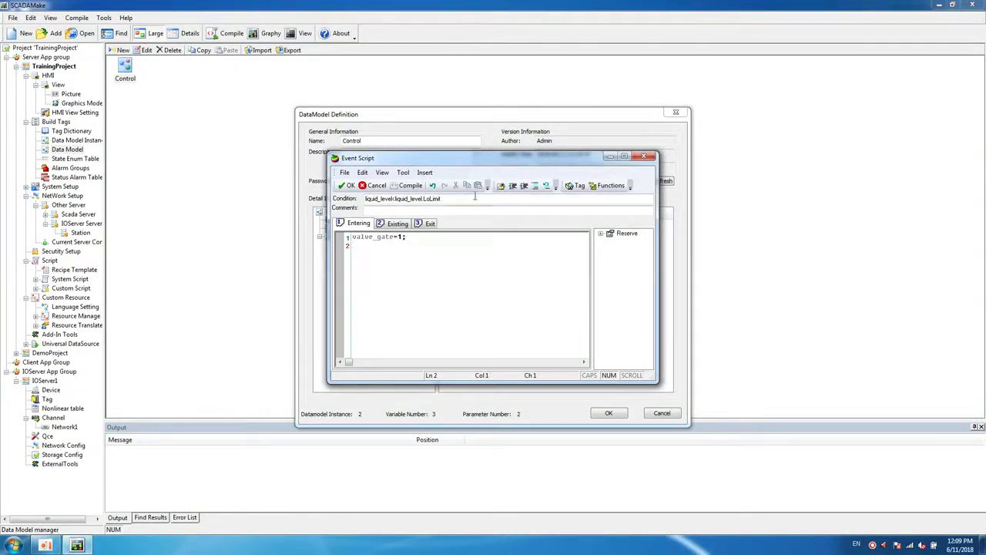
Add water_pump=1; as the second line of the low-limit Entering script and save the expression.
{"action": "left_click", "coordinate": [576, 185]}
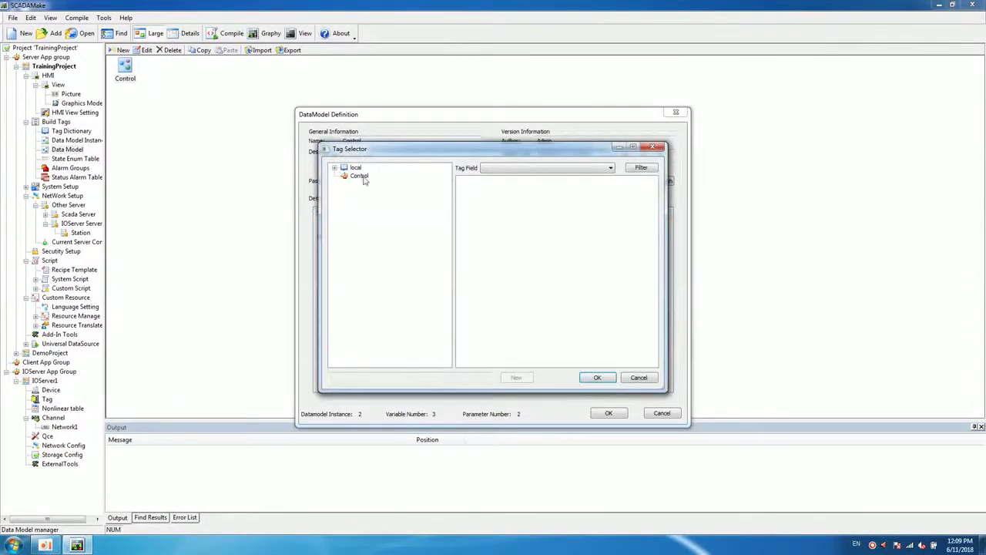
{"action": "left_click", "coordinate": [360, 177]}
{"action": "left_click", "coordinate": [483, 211]}
{"action": "left_click", "coordinate": [595, 377]}
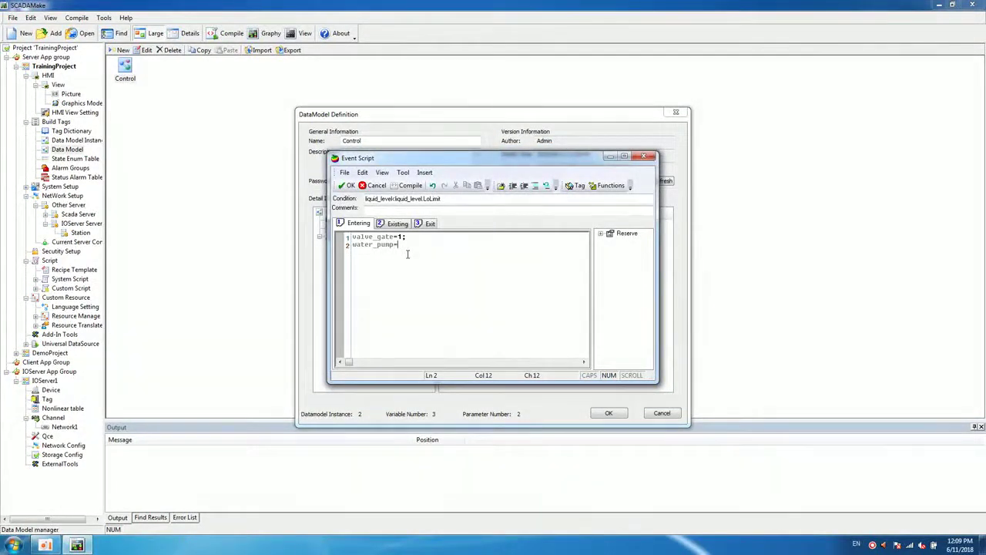
{"action": "left_click", "coordinate": [346, 187]}
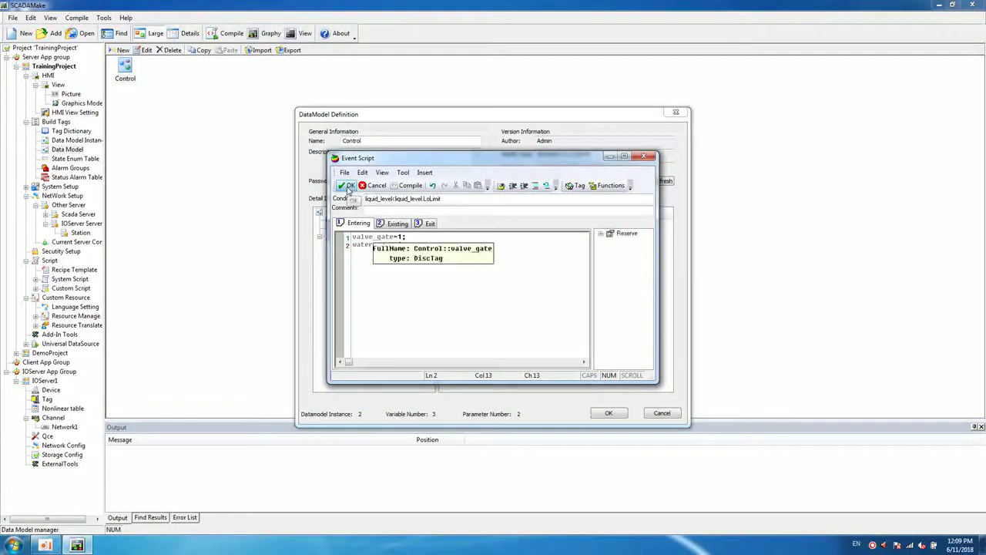
{"action": "type", "text": ";"}
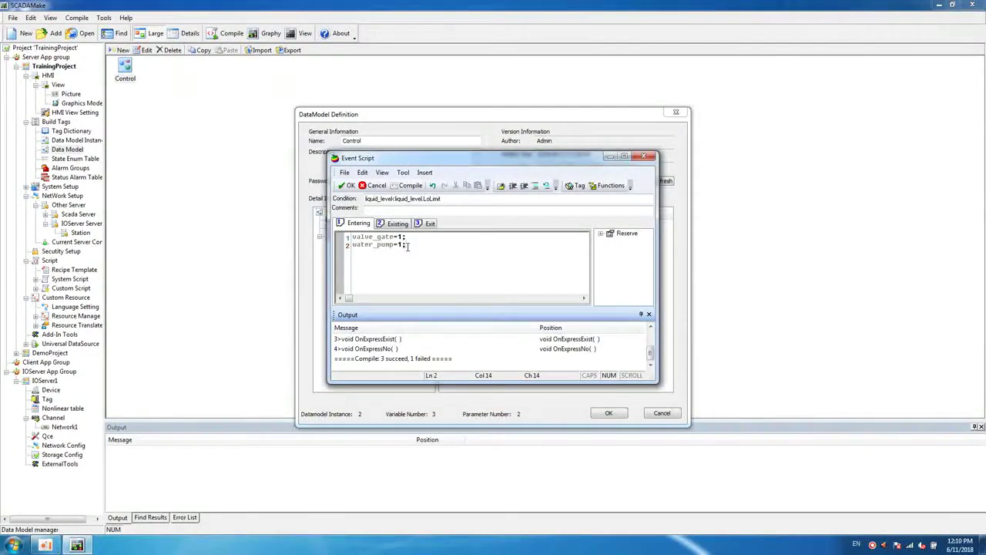
{"action": "left_click", "coordinate": [346, 185]}
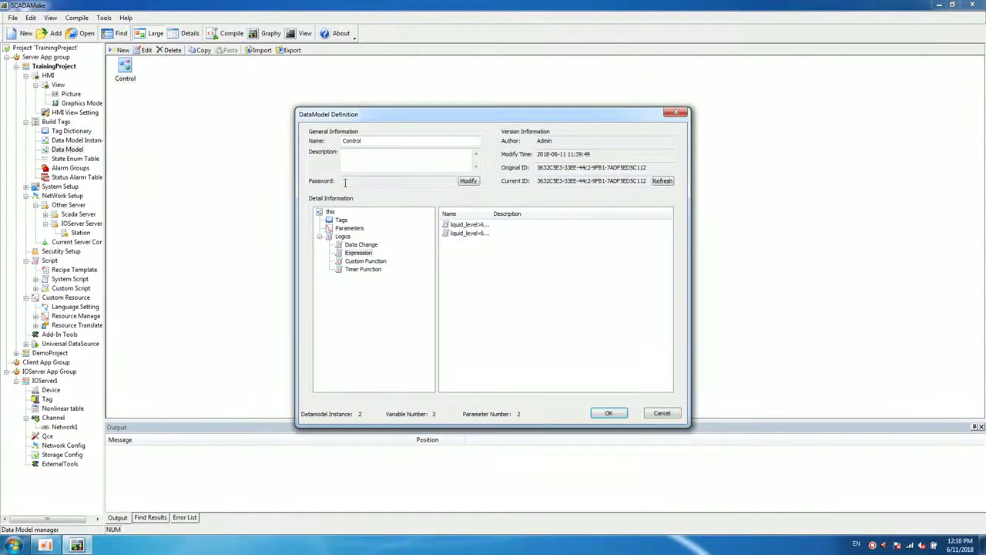
Create a third expression script in the Control data model with the condition valve_gate==1, using the Control model's valve_gate tag.
{"action": "right_click", "coordinate": [482, 267]}
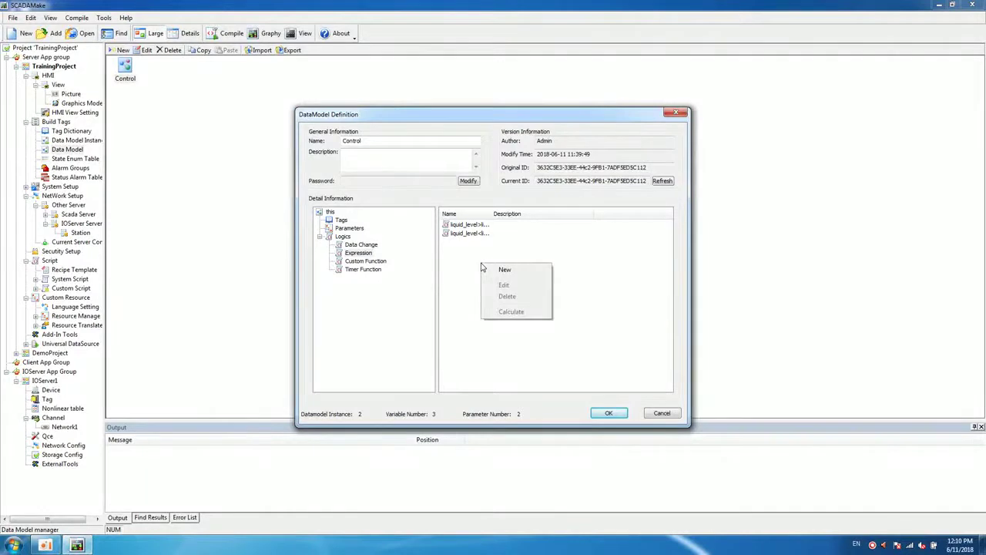
{"action": "left_click", "coordinate": [504, 268]}
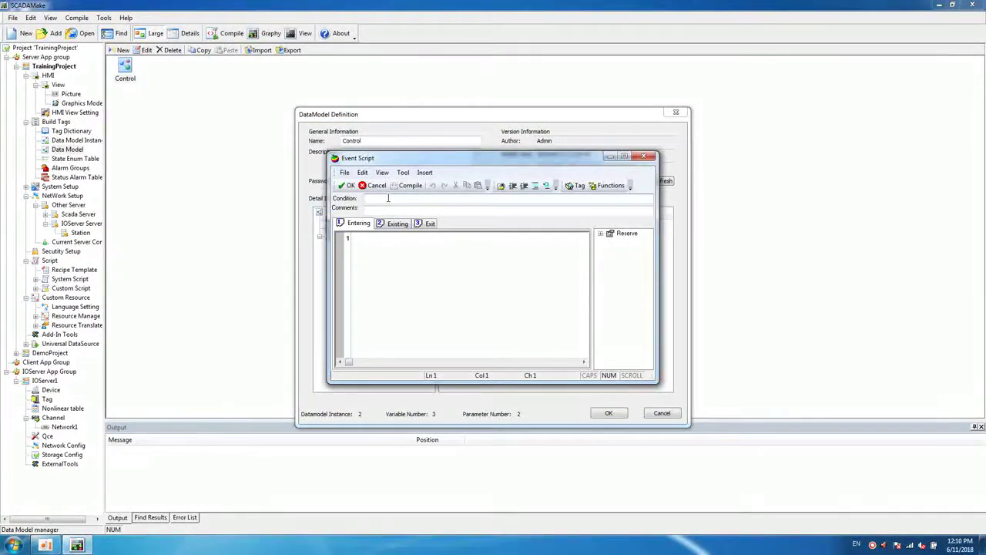
{"action": "left_click", "coordinate": [575, 186]}
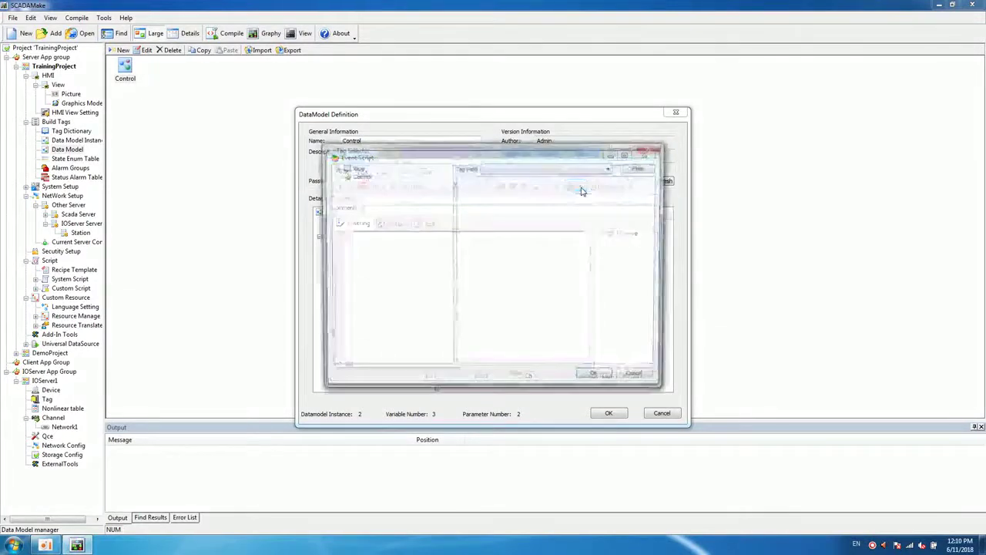
{"action": "left_click", "coordinate": [359, 176]}
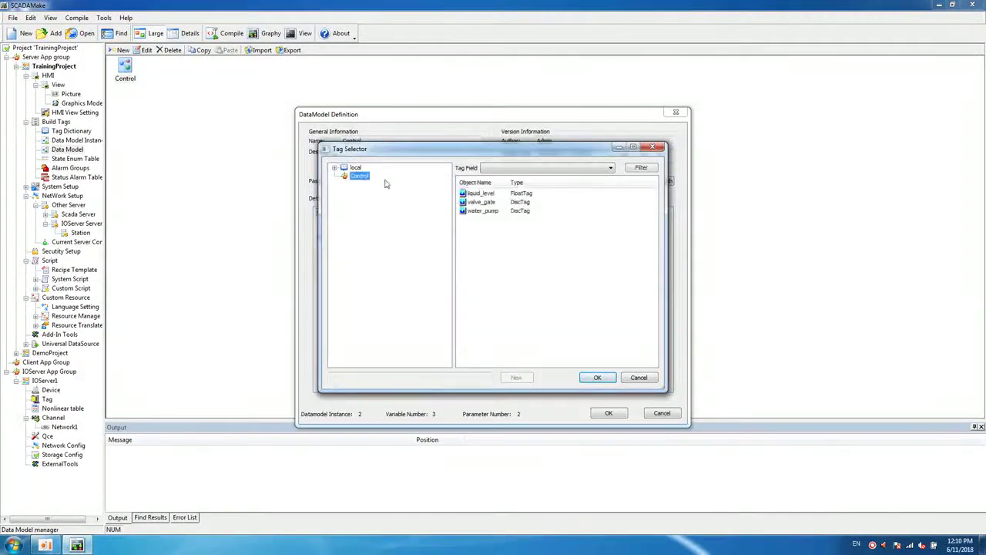
{"action": "left_click", "coordinate": [485, 202]}
{"action": "left_click", "coordinate": [604, 378]}
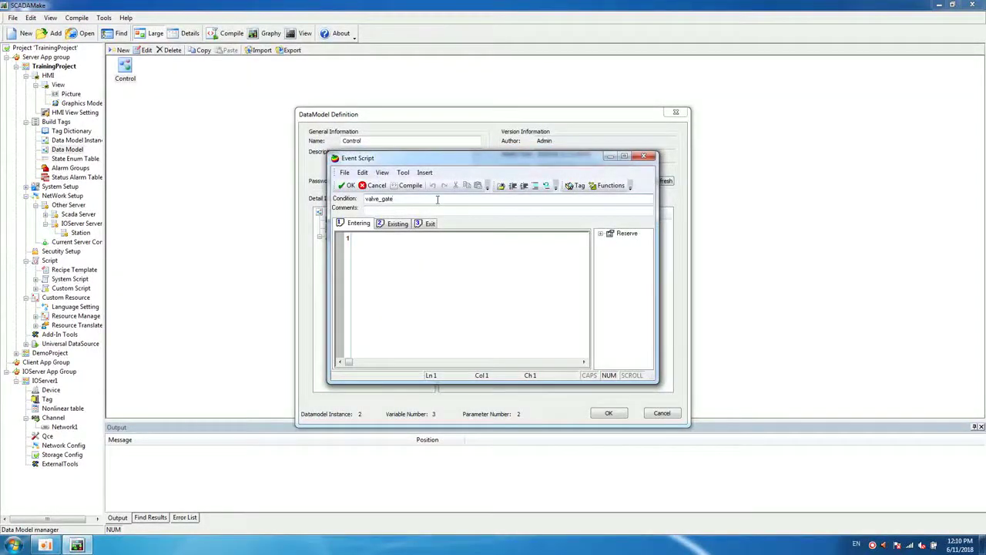
{"action": "type", "text": "==1"}
Write liquid_level=liquid_level+0.78 in the Existing script of the valve_gate==1 expression, then save the expression and the Control data model.
{"action": "left_click", "coordinate": [397, 223]}
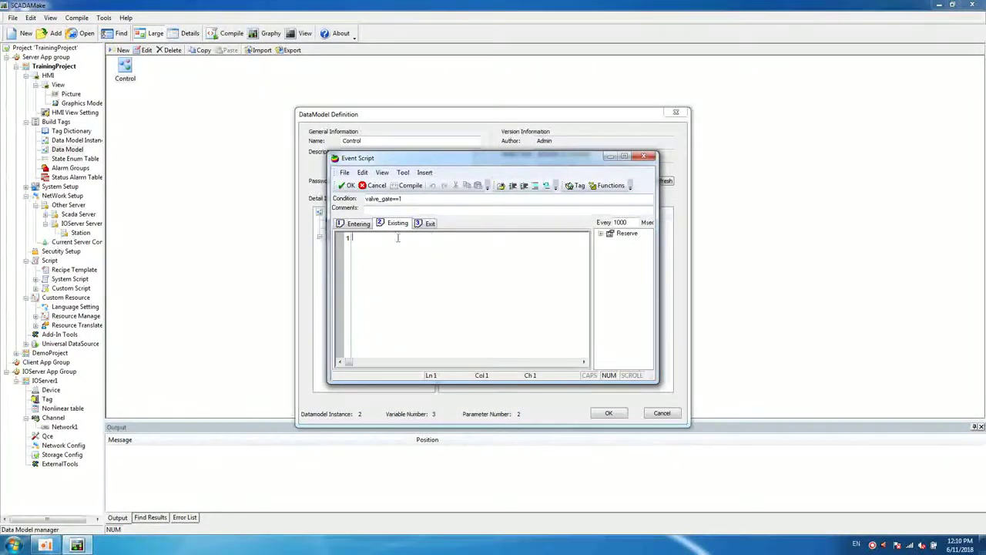
{"action": "left_click", "coordinate": [576, 186]}
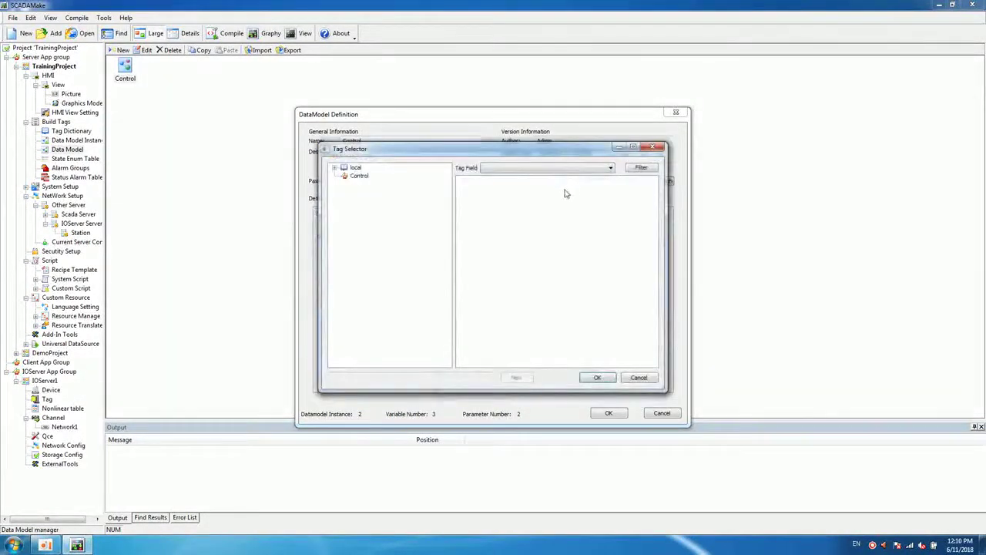
{"action": "left_click", "coordinate": [359, 176]}
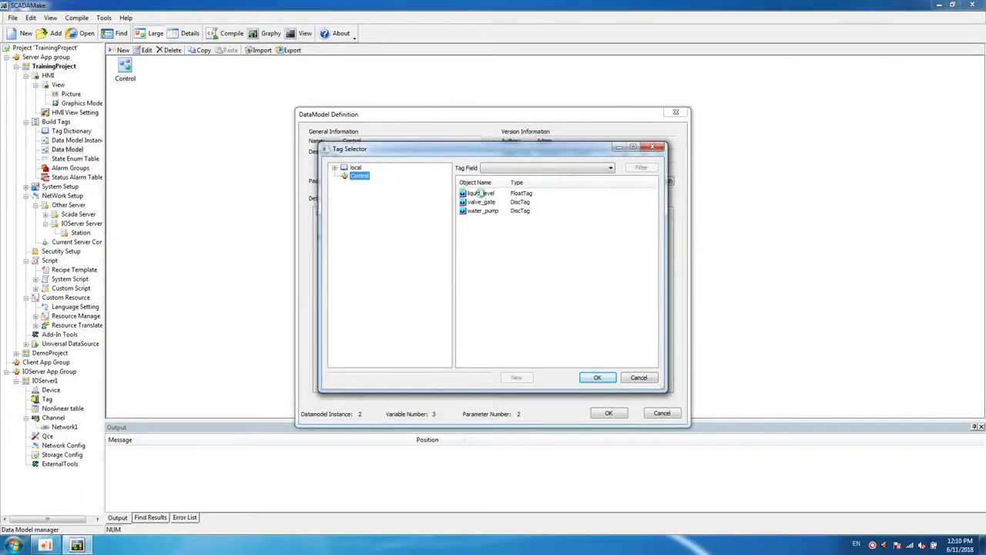
{"action": "left_click", "coordinate": [481, 194]}
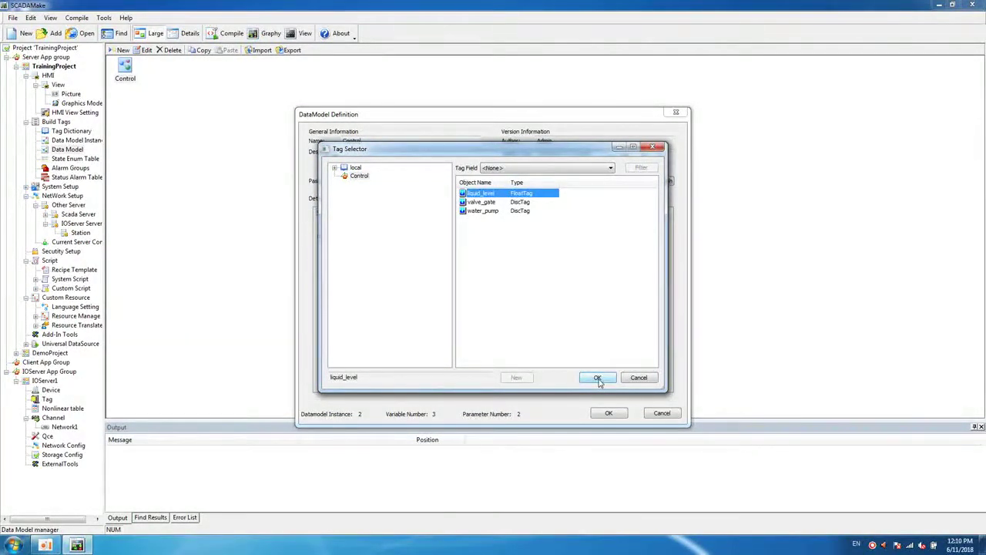
{"action": "left_click", "coordinate": [597, 377]}
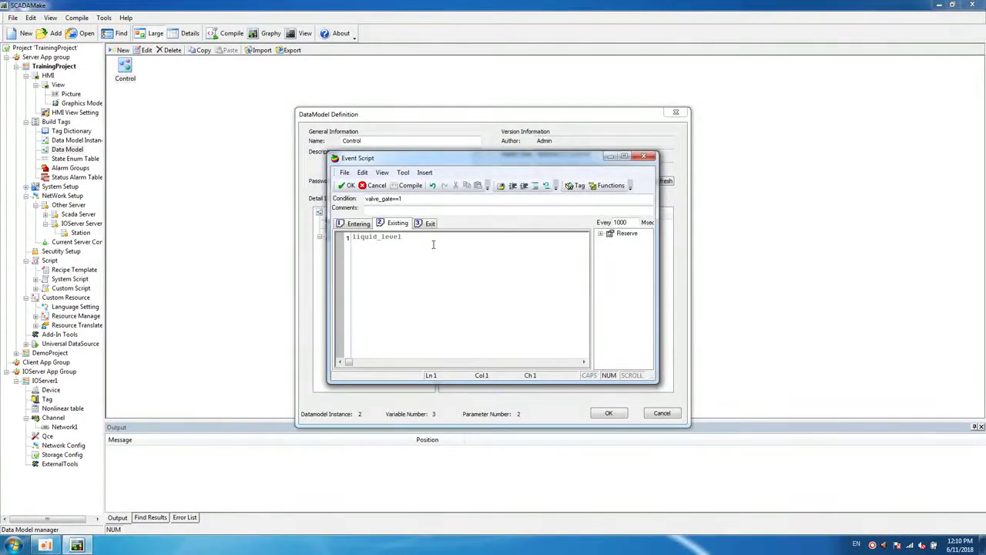
{"action": "left_click", "coordinate": [575, 185]}
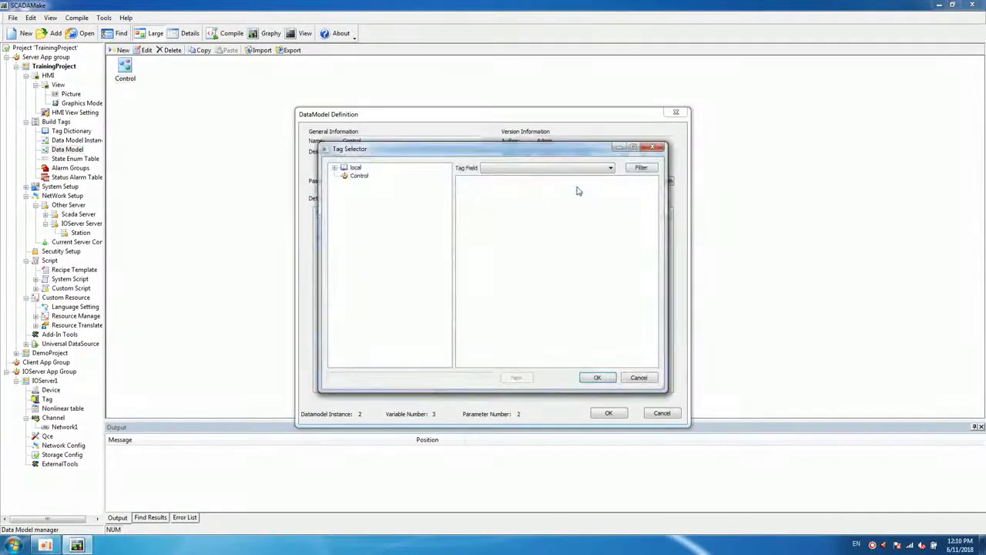
{"action": "left_click", "coordinate": [357, 176]}
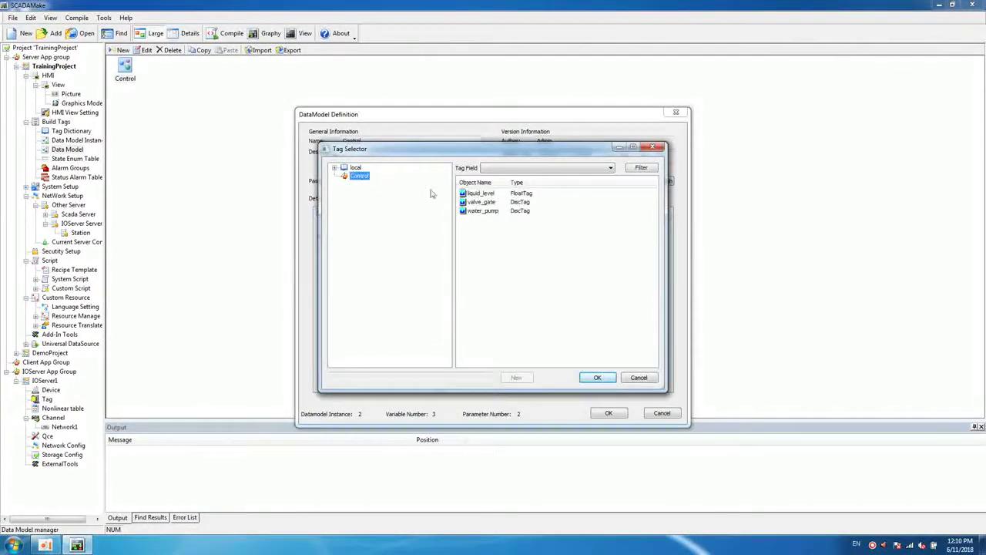
{"action": "left_click", "coordinate": [479, 192]}
{"action": "left_click", "coordinate": [592, 379]}
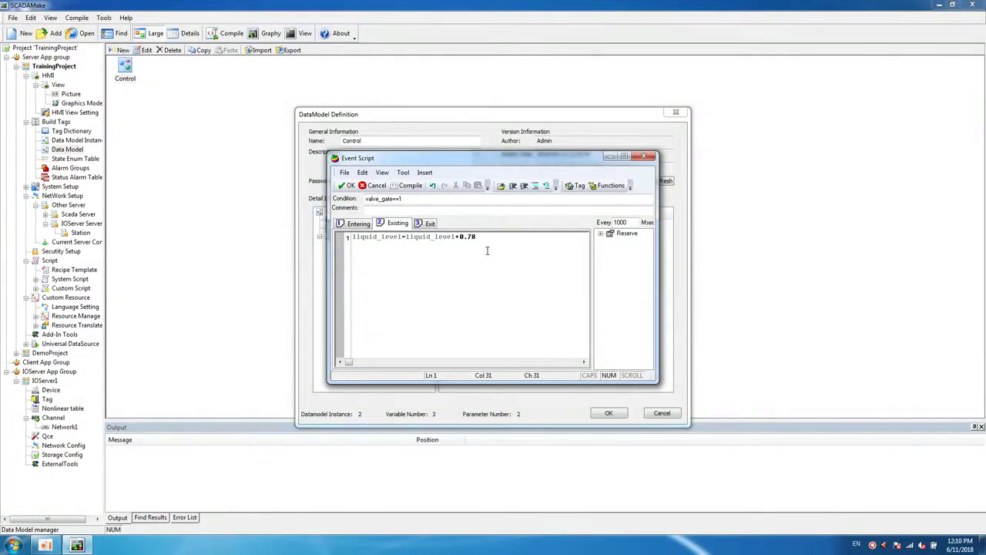
{"action": "left_click", "coordinate": [351, 187]}
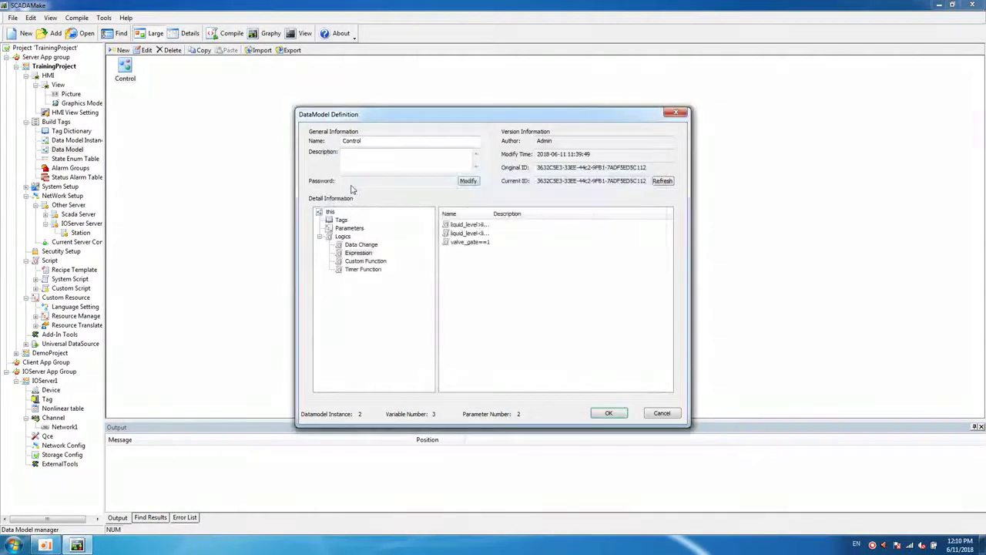
{"action": "left_click", "coordinate": [609, 414]}
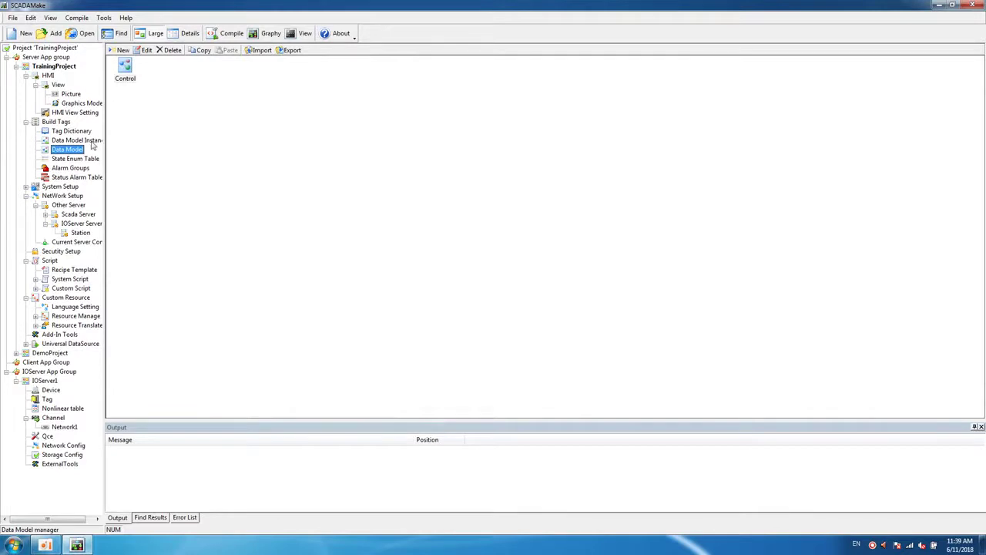
Create a data model instance named activator based on the Control data model.
{"action": "left_click", "coordinate": [67, 123]}
{"action": "left_click", "coordinate": [83, 142]}
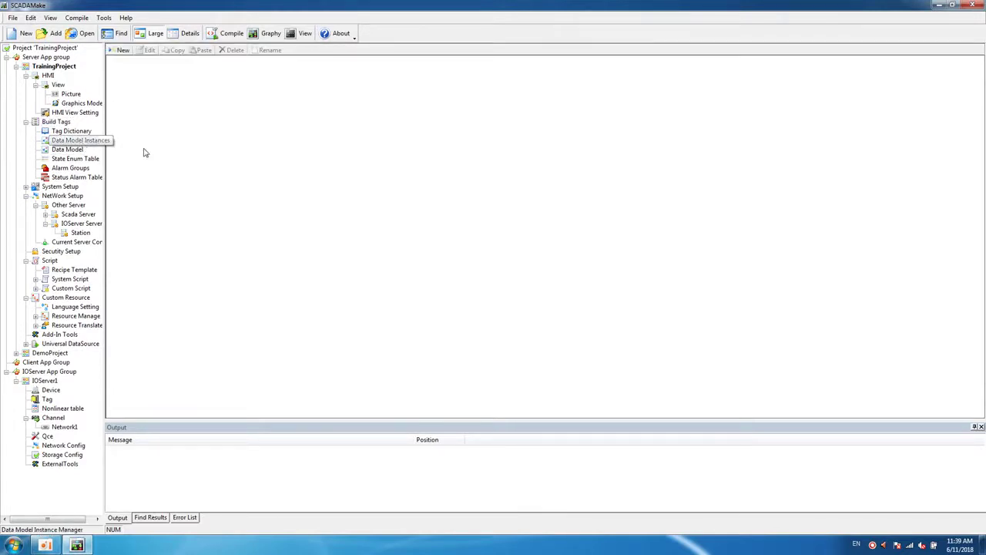
{"action": "right_click", "coordinate": [151, 103]}
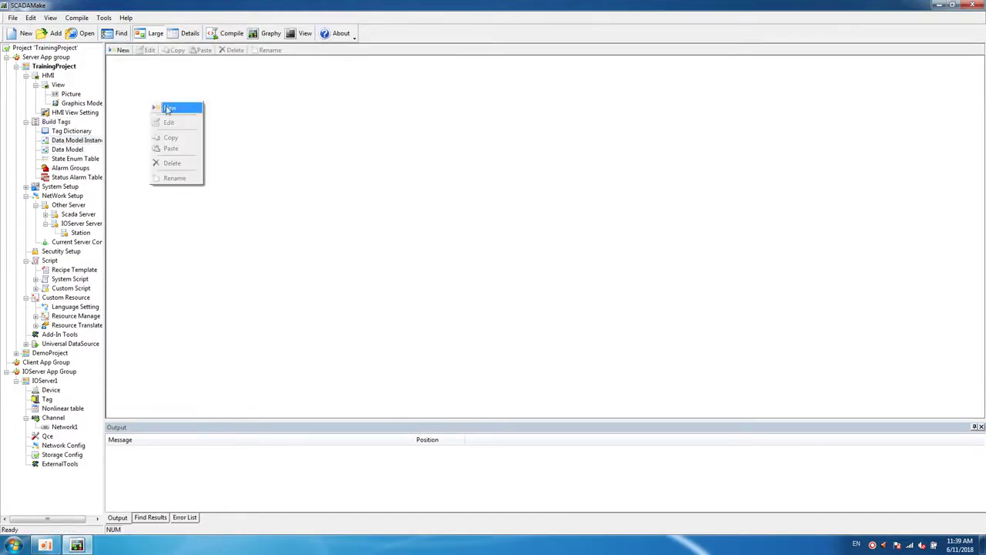
{"action": "left_click", "coordinate": [169, 109]}
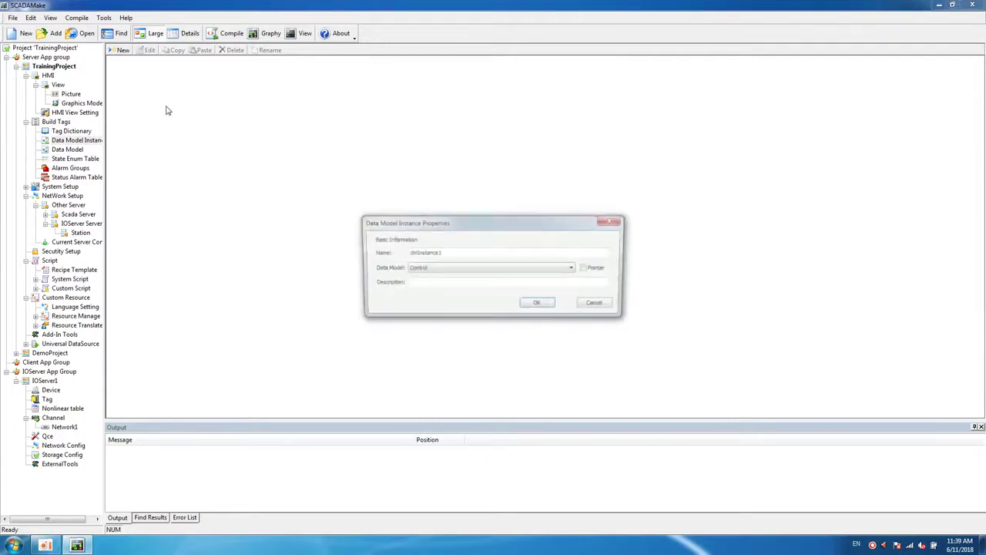
{"action": "double_click", "coordinate": [473, 256]}
{"action": "type", "text": "activator"}
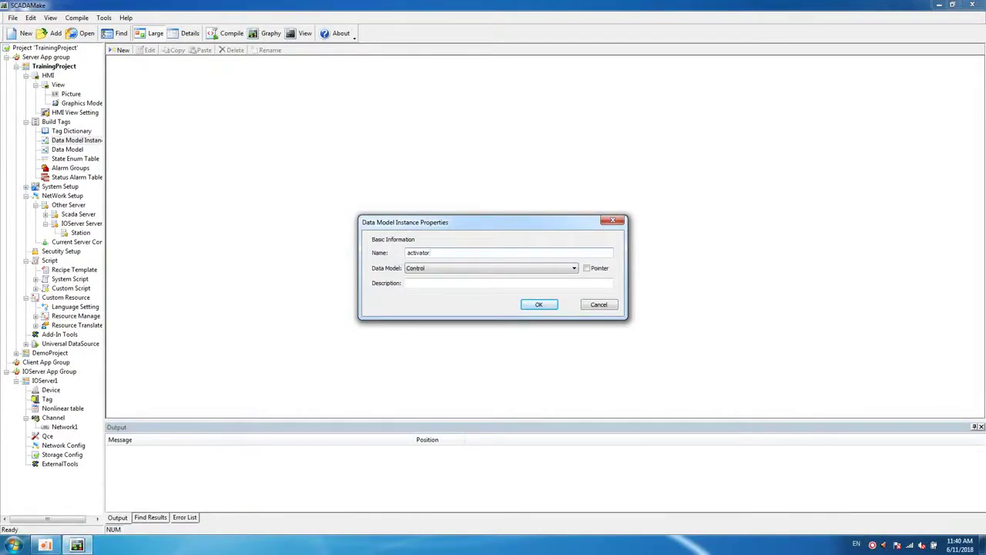
{"action": "left_click", "coordinate": [538, 304]}
Create a second data model instance of the Control model, named materrial.
{"action": "left_click", "coordinate": [123, 50]}
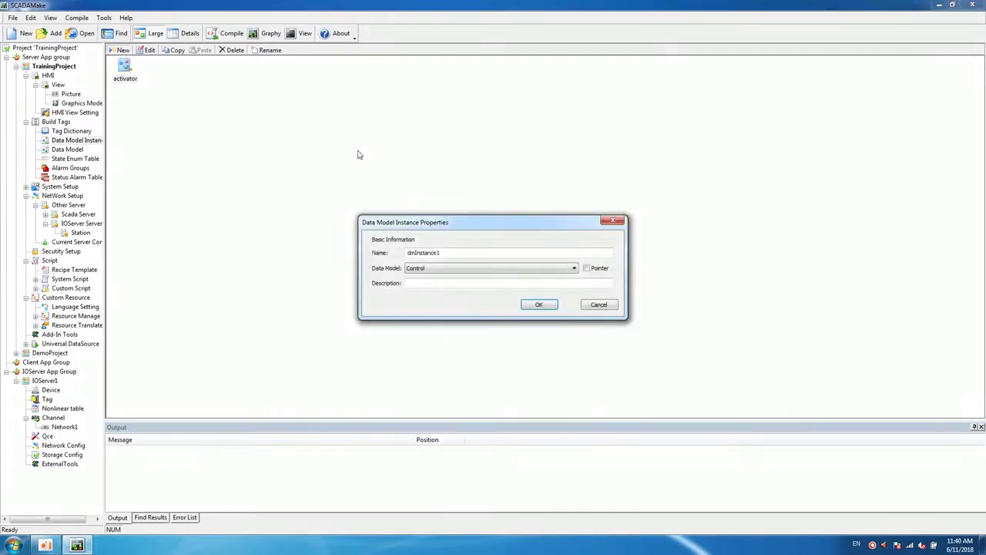
{"action": "left_click_drag", "start_coordinate": [450, 253], "coordinate": [352, 253]}
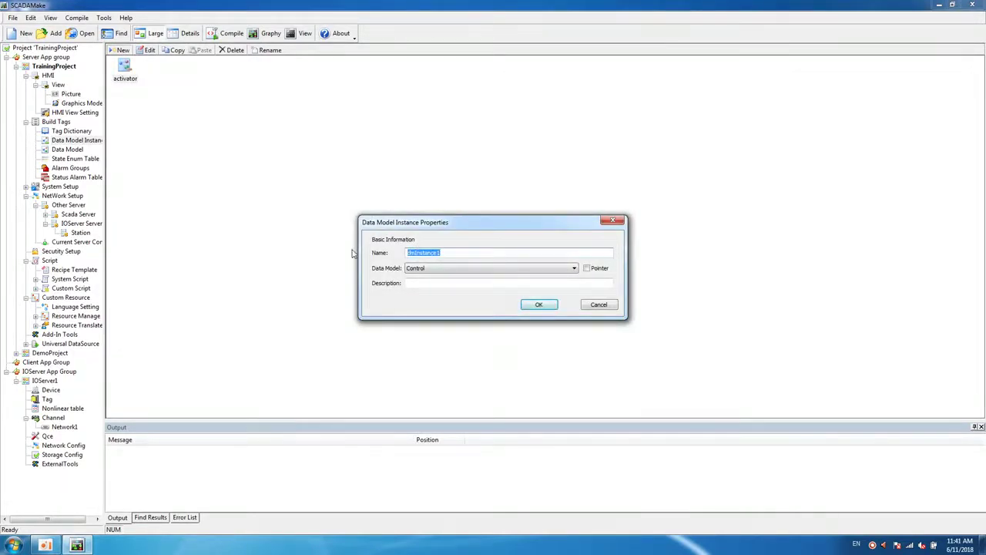
{"action": "type", "text": "m"}
{"action": "type", "text": "aterrial"}
{"action": "left_click", "coordinate": [539, 305]}
Examine the tag and parameter settings of the activator instance and of the second Control instance.
{"action": "double_click", "coordinate": [127, 72]}
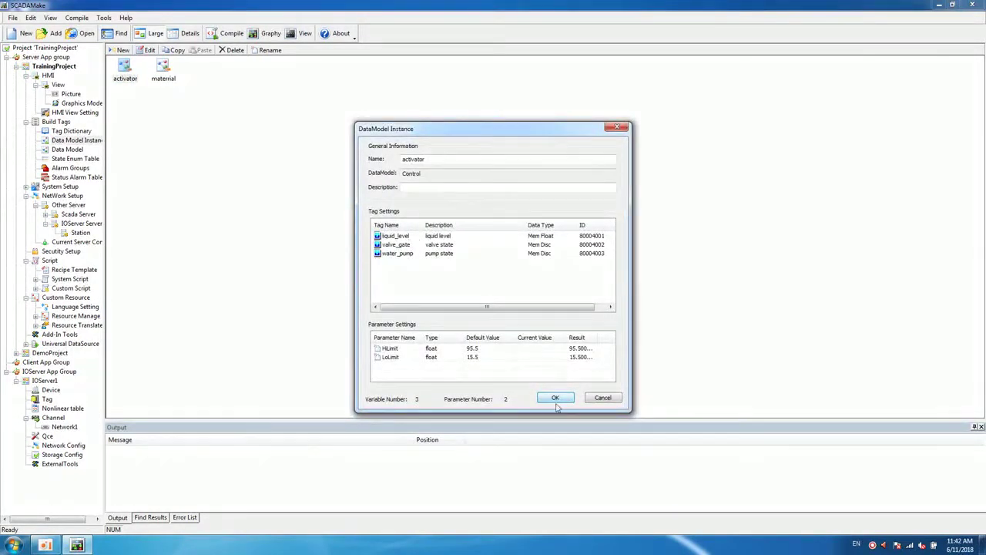
{"action": "left_click", "coordinate": [555, 398]}
{"action": "double_click", "coordinate": [162, 67]}
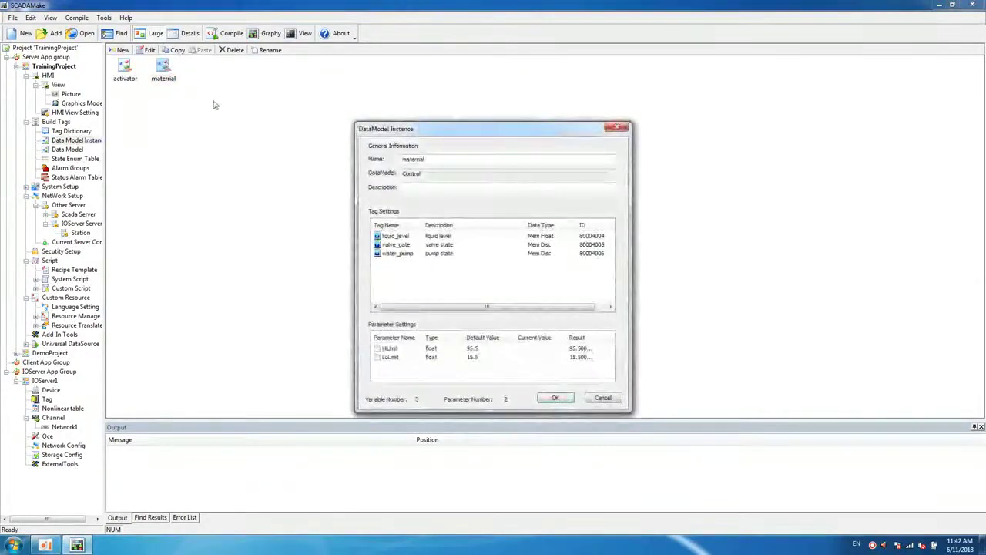